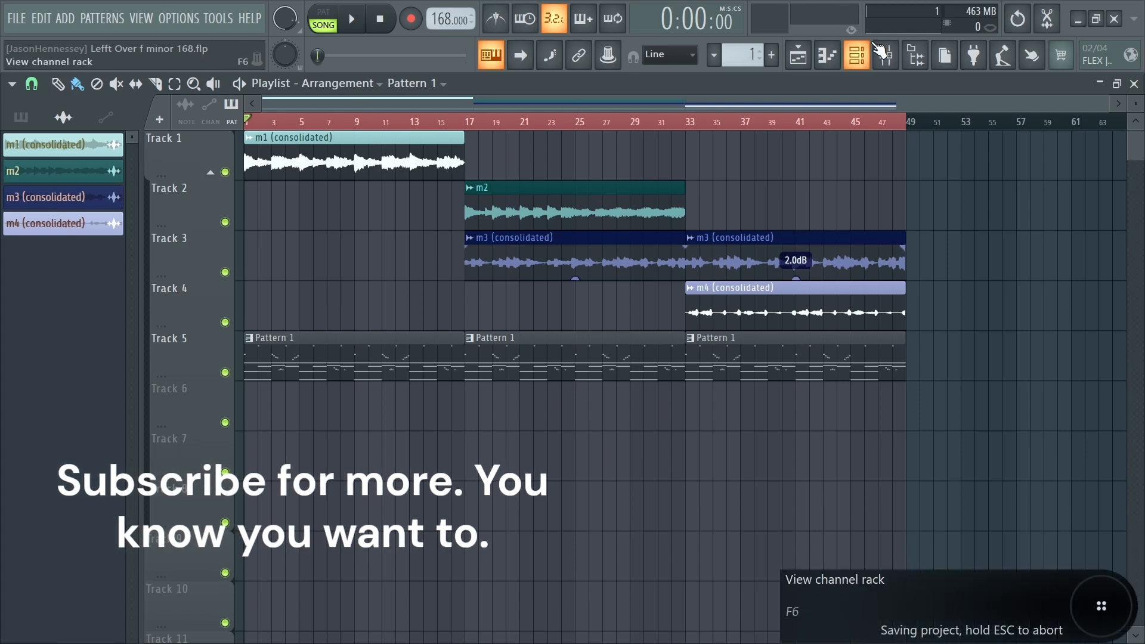
# - Save the current project
pyautogui.click(17, 18)
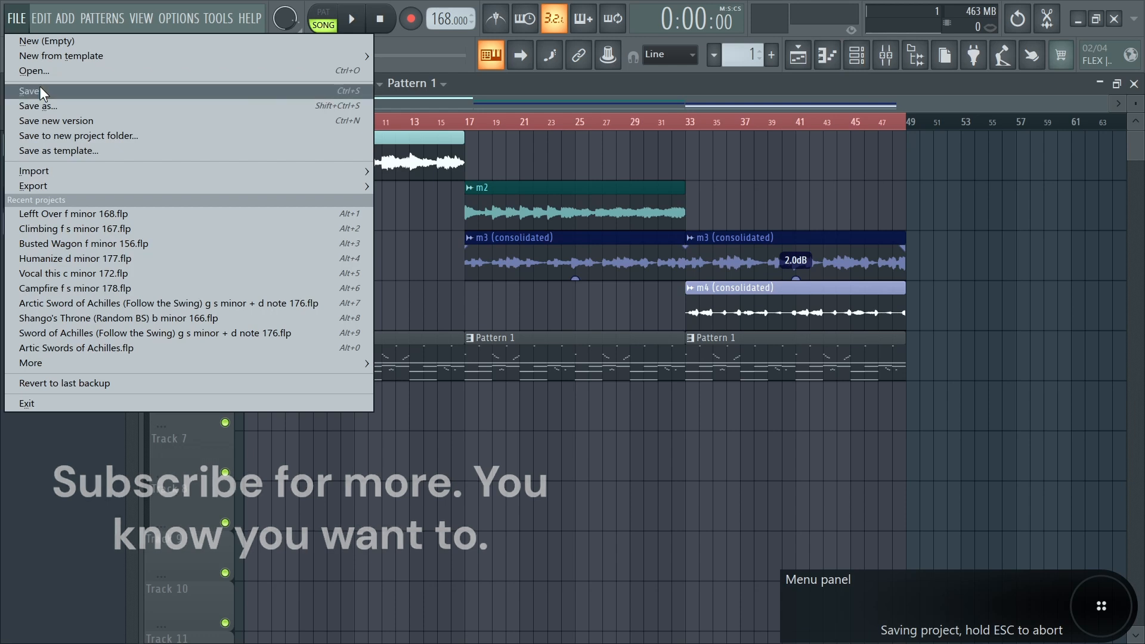
pyautogui.click(40, 88)
pyautogui.click(17, 24)
pyautogui.rightClick(489, 486)
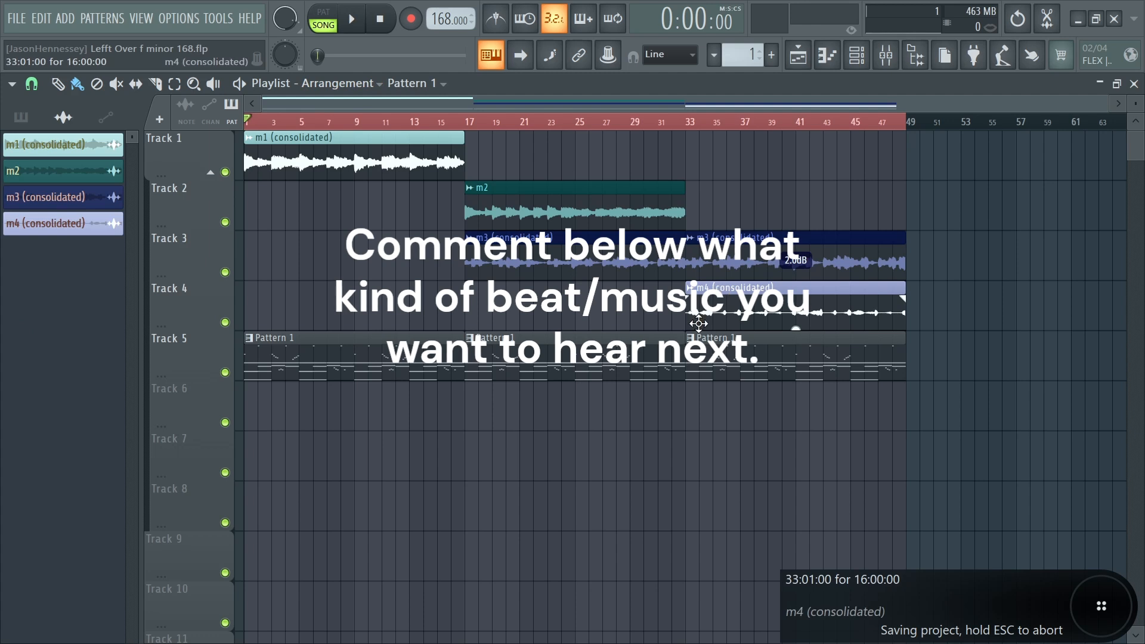
# - Play the arrangement from several positions to review it
pyautogui.press('space')
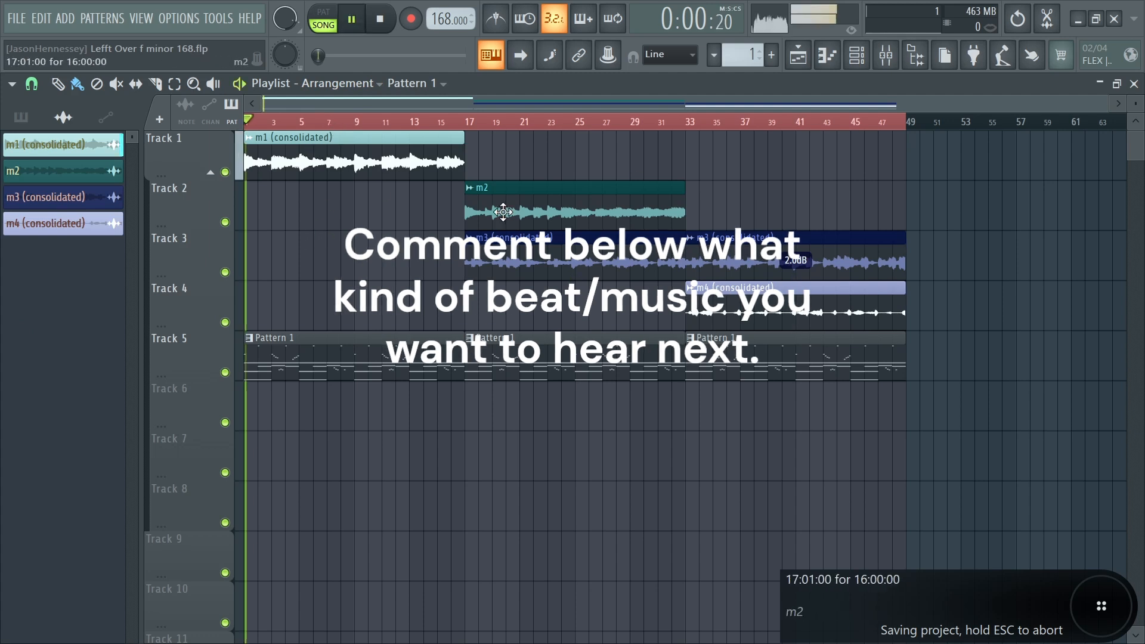
pyautogui.click(487, 123)
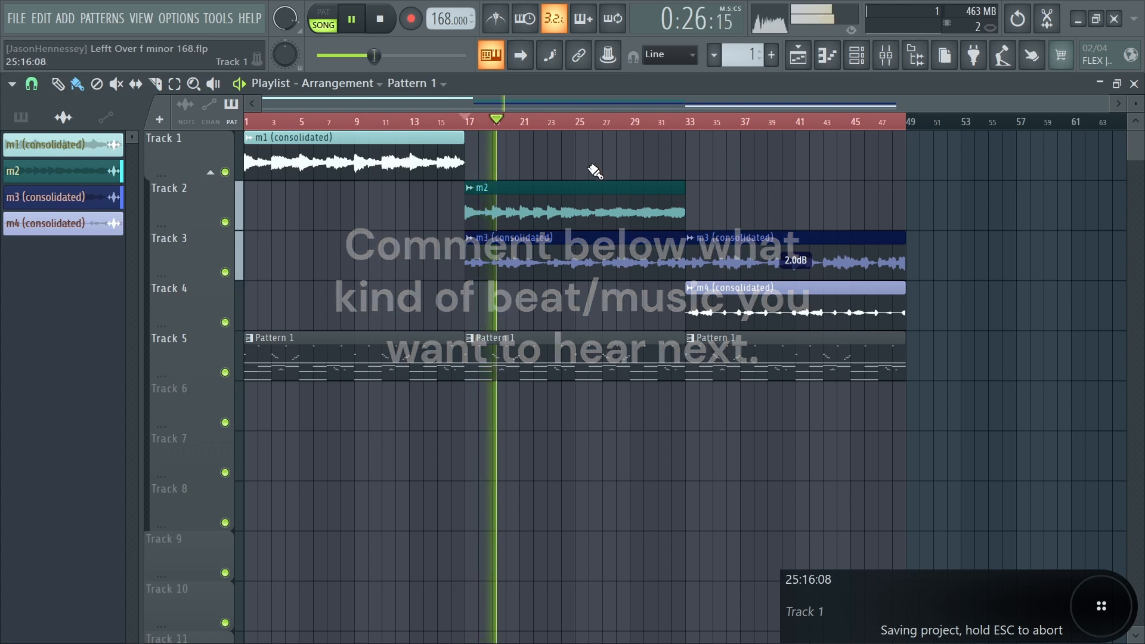
pyautogui.moveTo(581, 204); pyautogui.dragTo(799, 318)
pyautogui.keyDown('ctrl'); pyautogui.click(383, 203); pyautogui.keyUp('ctrl')
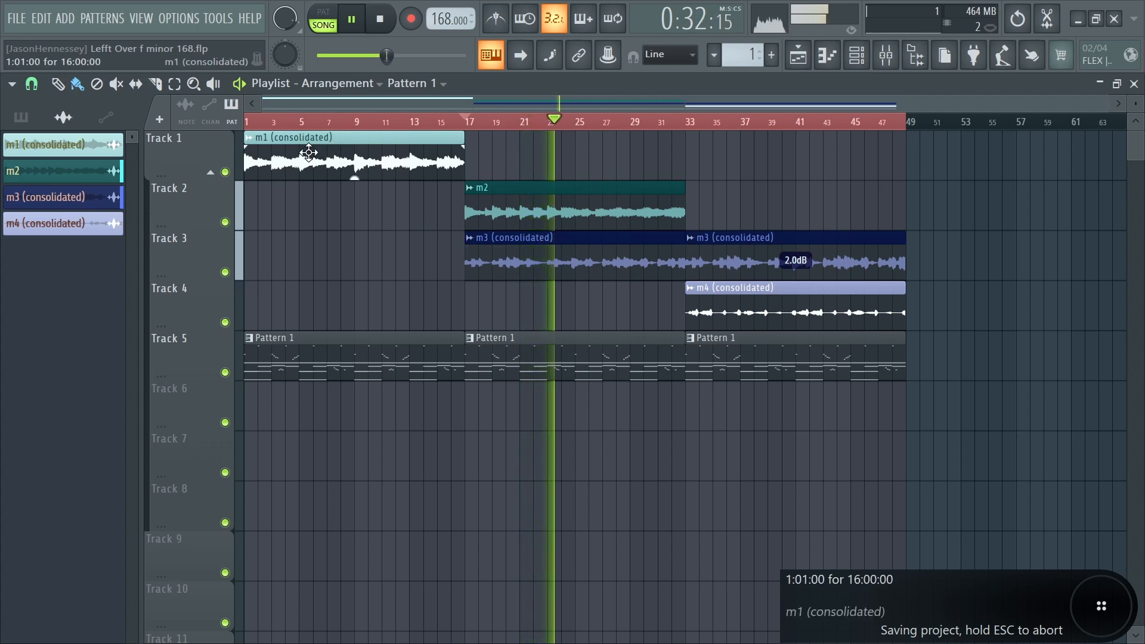
pyautogui.press('space')
pyautogui.click(248, 121)
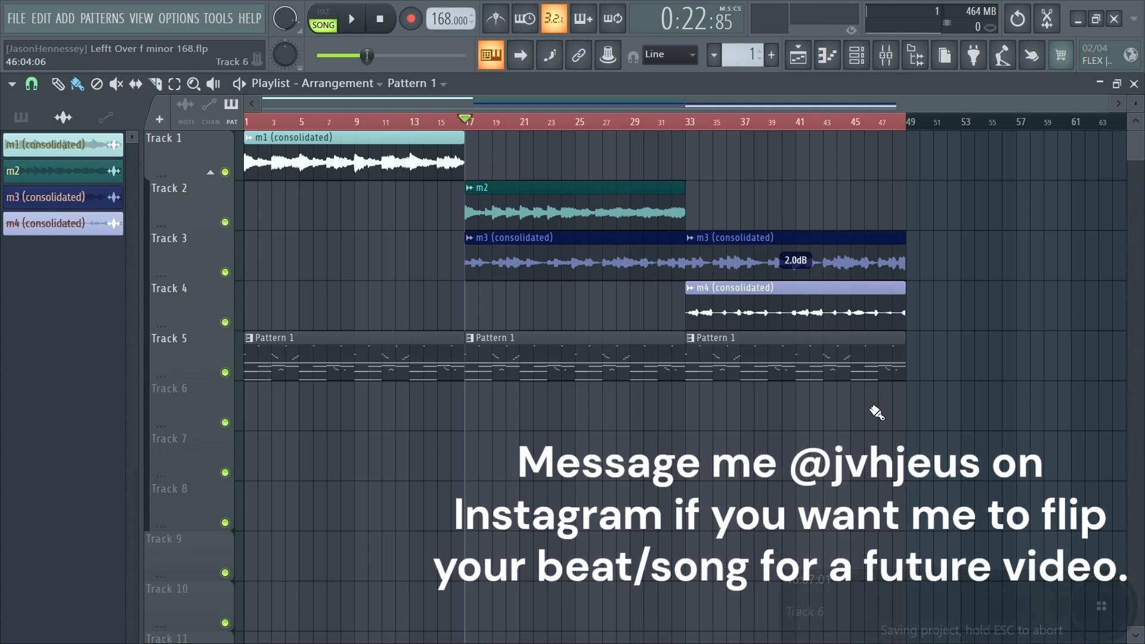
pyautogui.moveTo(261, 123); pyautogui.dragTo(245, 123)
pyautogui.press('space')
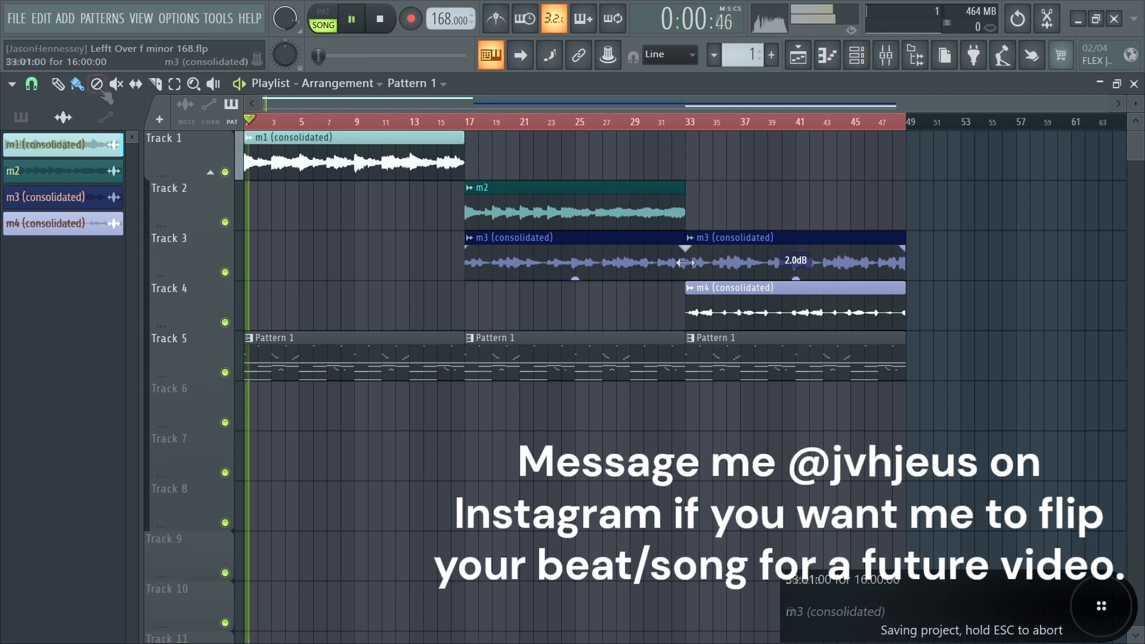
pyautogui.press('space')
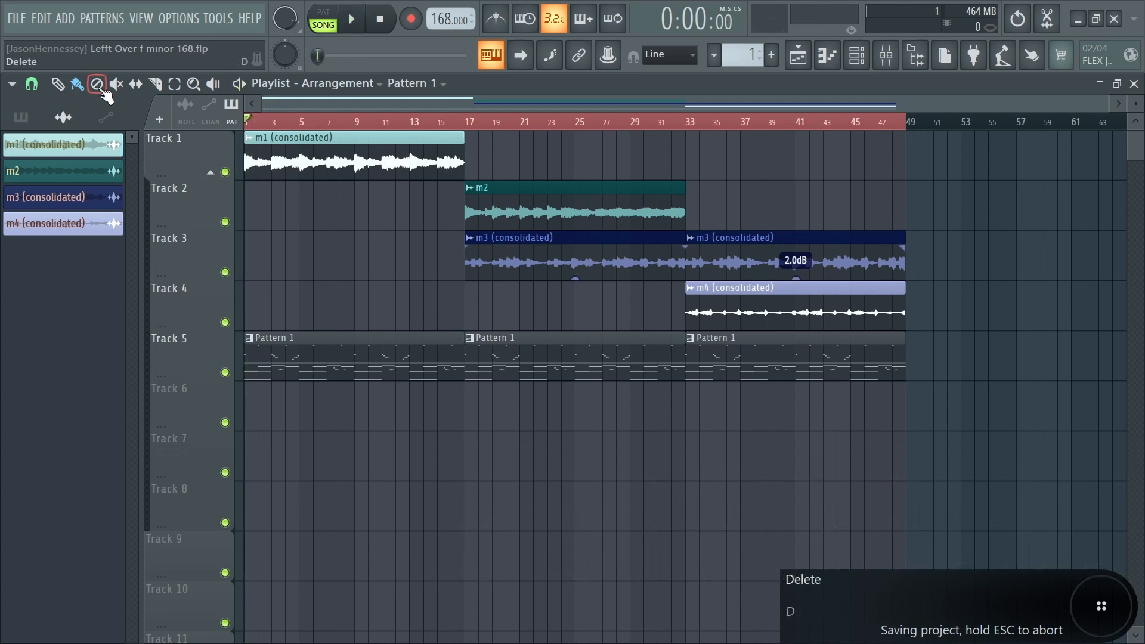
pyautogui.press('space')
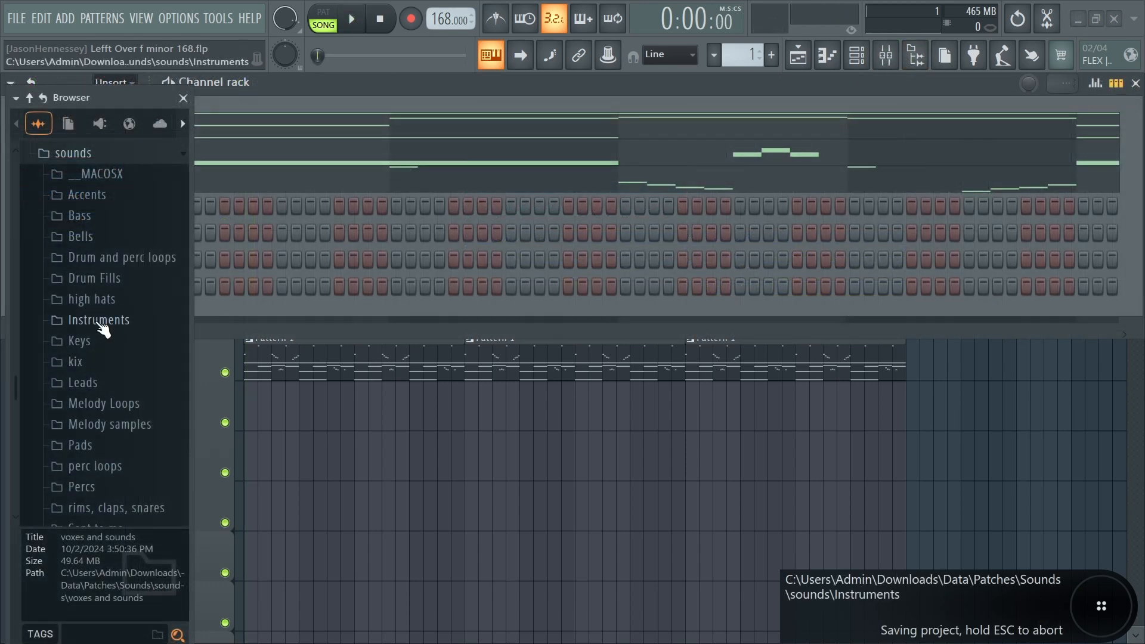
# - Open the Kicks bb folder inside kix, audition kicks and add KICK - 12 to the channel rack
pyautogui.click(75, 362)
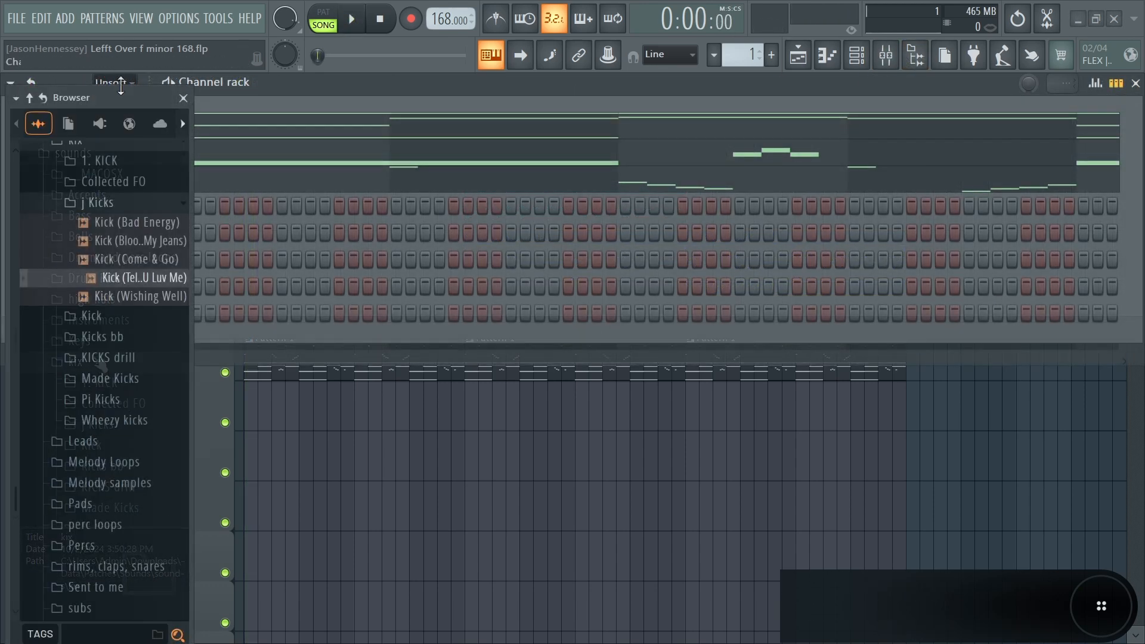
pyautogui.click(118, 345)
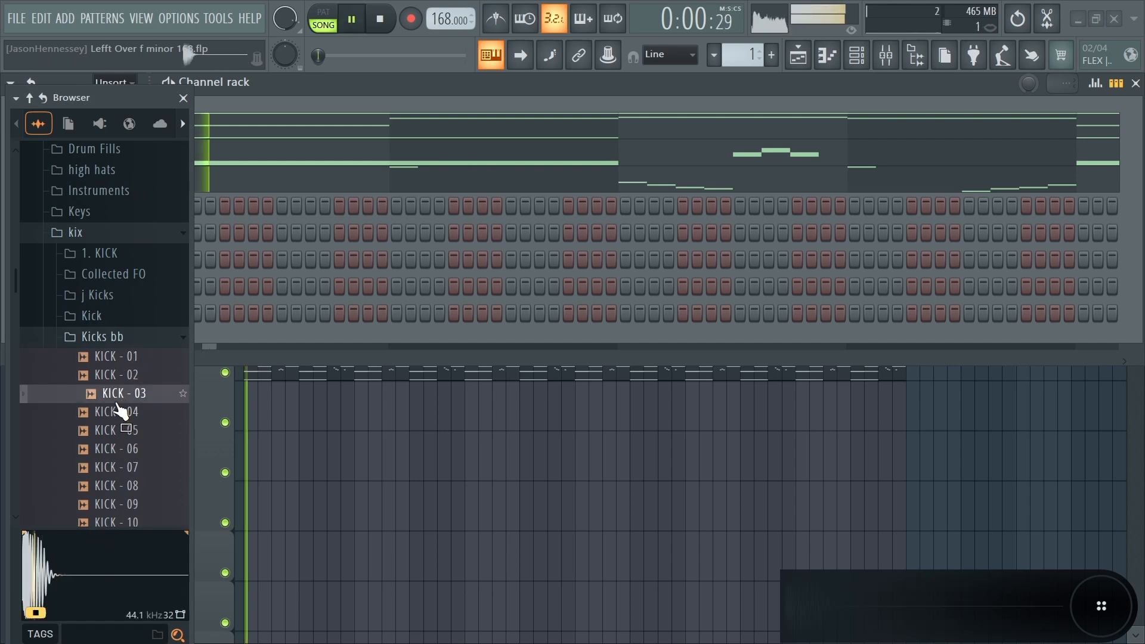
pyautogui.scroll(-3, 117, 409)
pyautogui.click(108, 451)
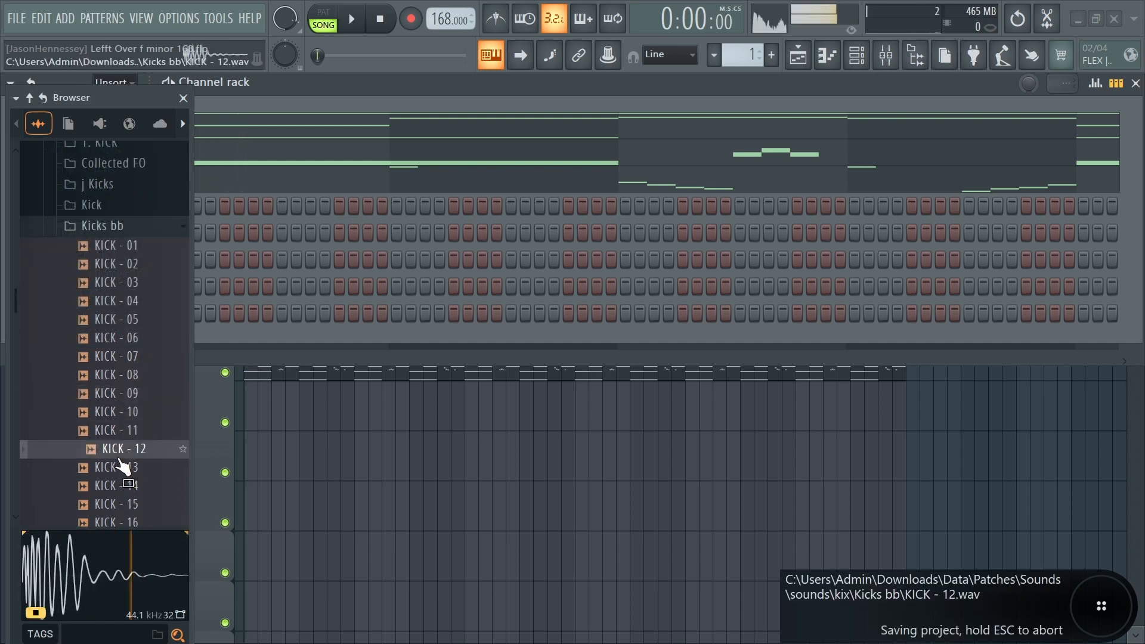
pyautogui.moveTo(121, 461); pyautogui.dragTo(126, 356)
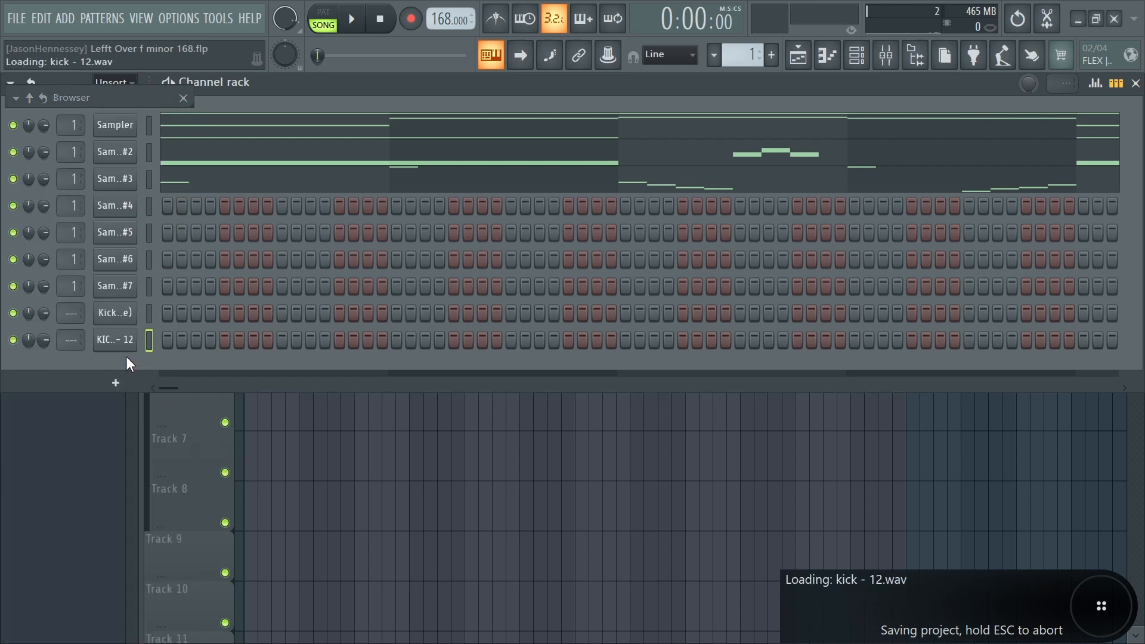
# - Raise the Trim on the Kick (Tell Me U Luv Me) sampler and play the pattern
pyautogui.click(128, 322)
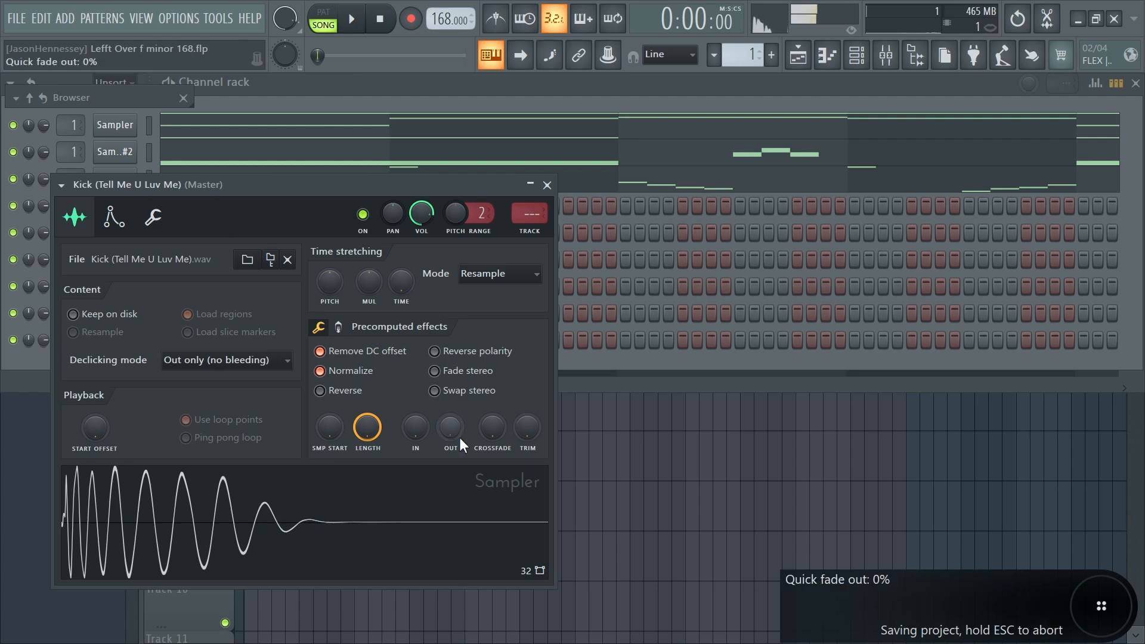
pyautogui.moveTo(527, 438); pyautogui.dragTo(527, 382)
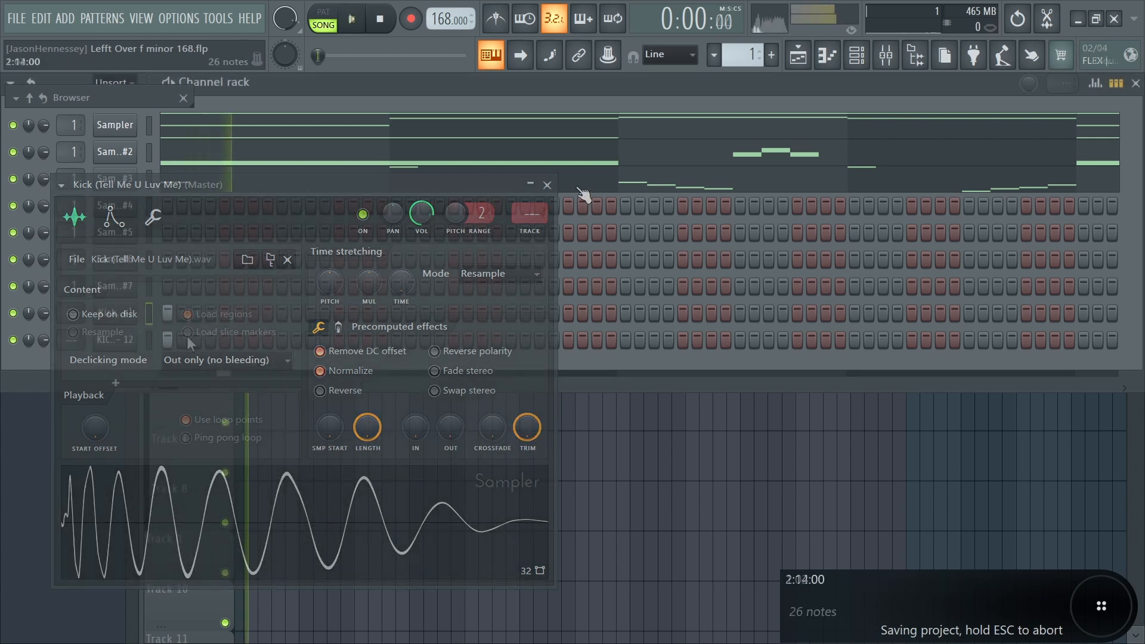
pyautogui.press('space')
# - Audition snare samples in the browser and add SNARE - 07 to the channel rack
pyautogui.moveTo(55, 101)
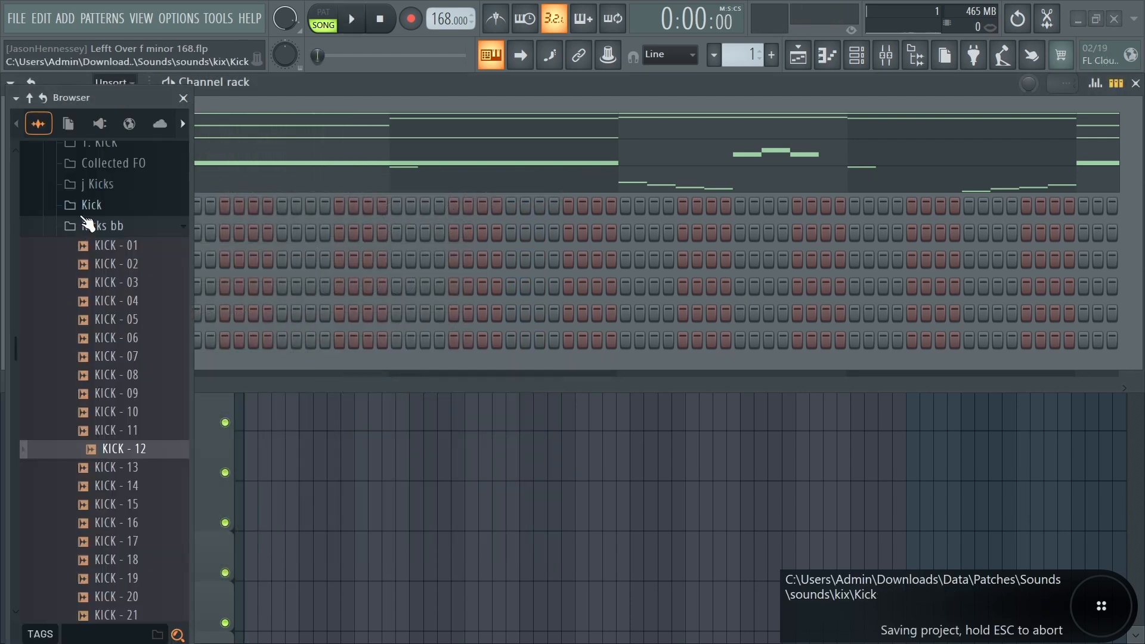
pyautogui.click(87, 225)
pyautogui.scroll(-3, 114, 405)
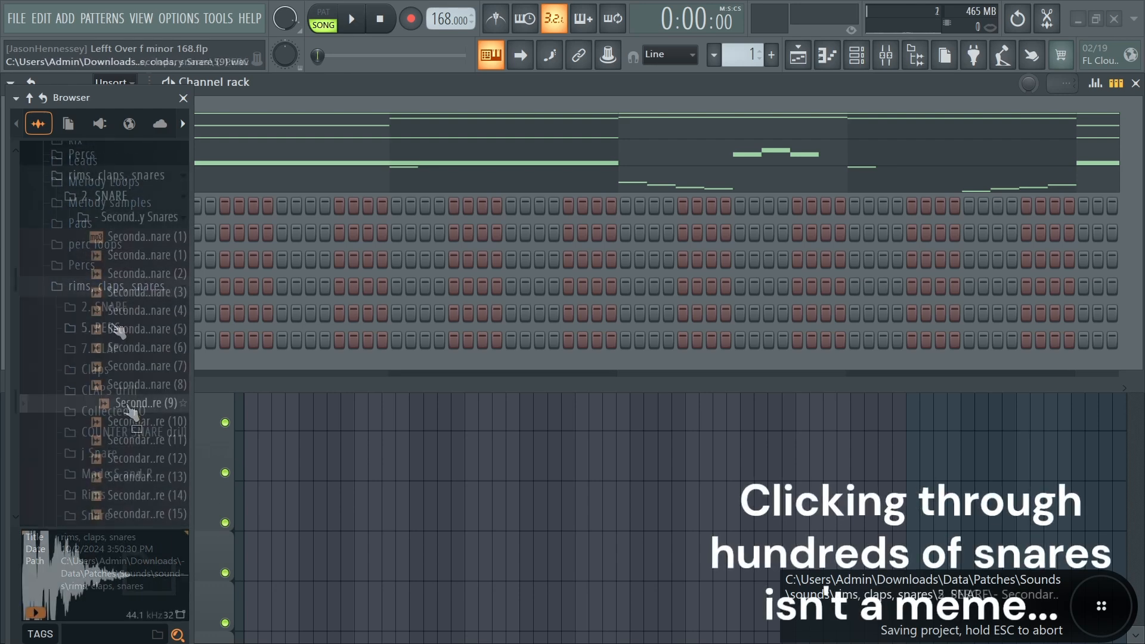
pyautogui.click(125, 442)
pyautogui.click(126, 461)
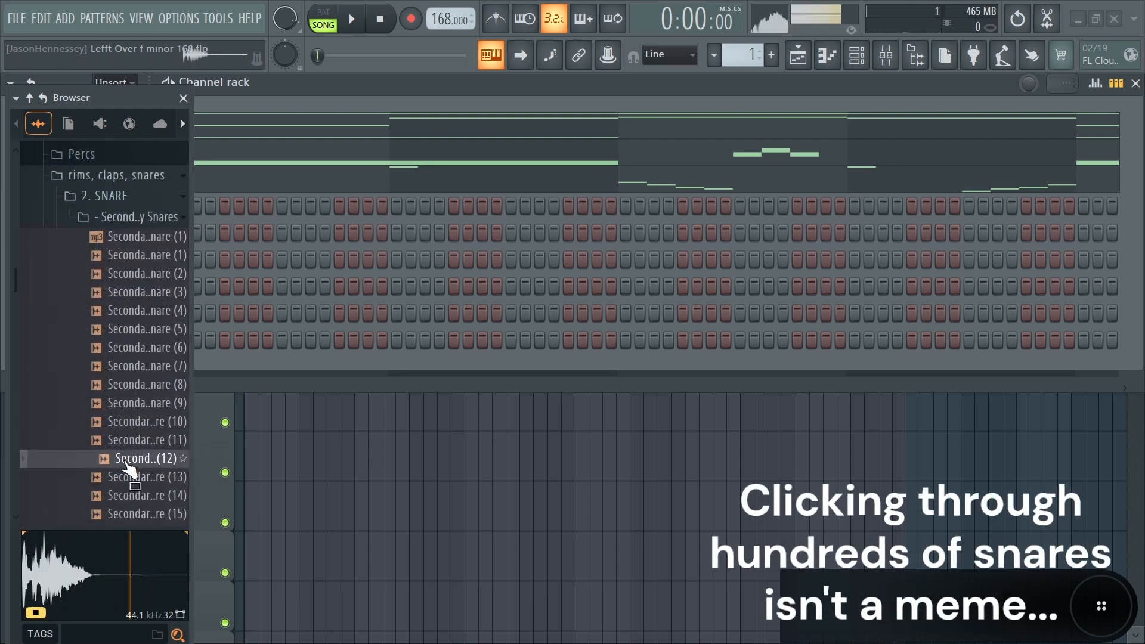
pyautogui.click(128, 476)
pyautogui.click(128, 495)
pyautogui.scroll(-2, 134, 477)
pyautogui.click(129, 422)
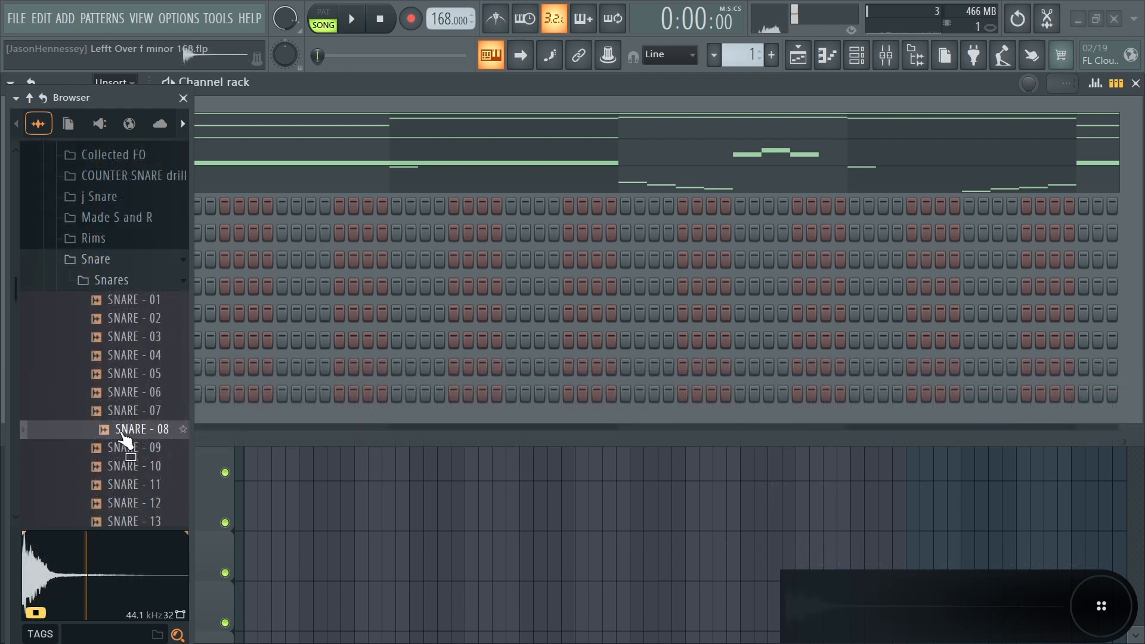
pyautogui.click(123, 414)
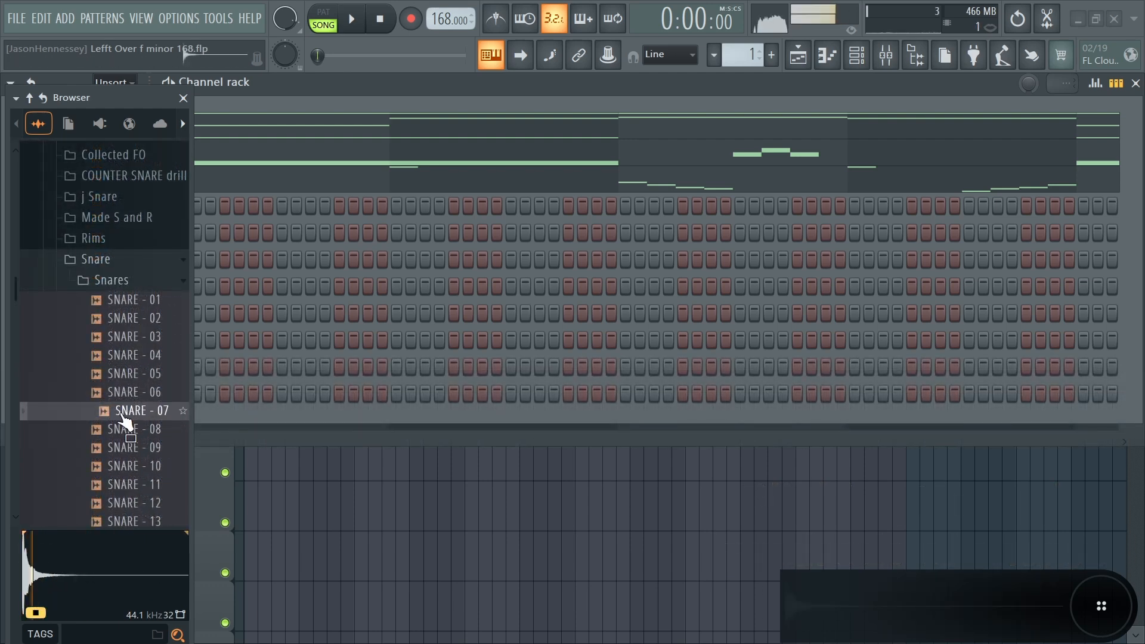
pyautogui.moveTo(125, 420); pyautogui.dragTo(266, 444)
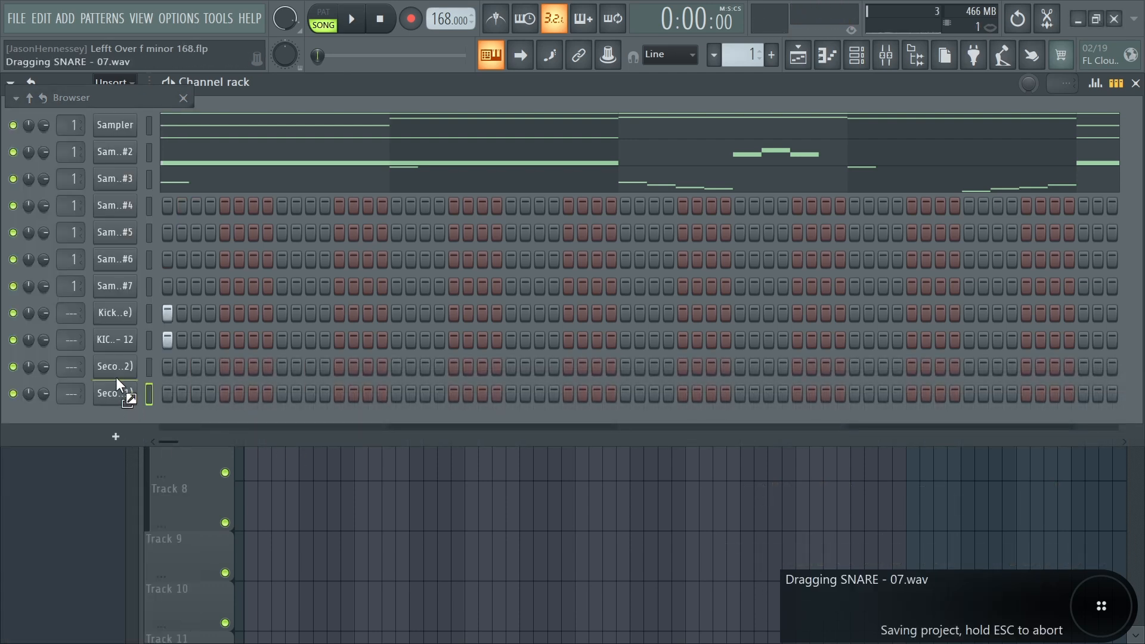
# - Place Secondary Snare (22) and SNARE - 07 hits on step 9 and play the pattern
pyautogui.moveTo(115, 377); pyautogui.dragTo(116, 375)
pyautogui.click(282, 366)
pyautogui.click(282, 393)
pyautogui.press('space')
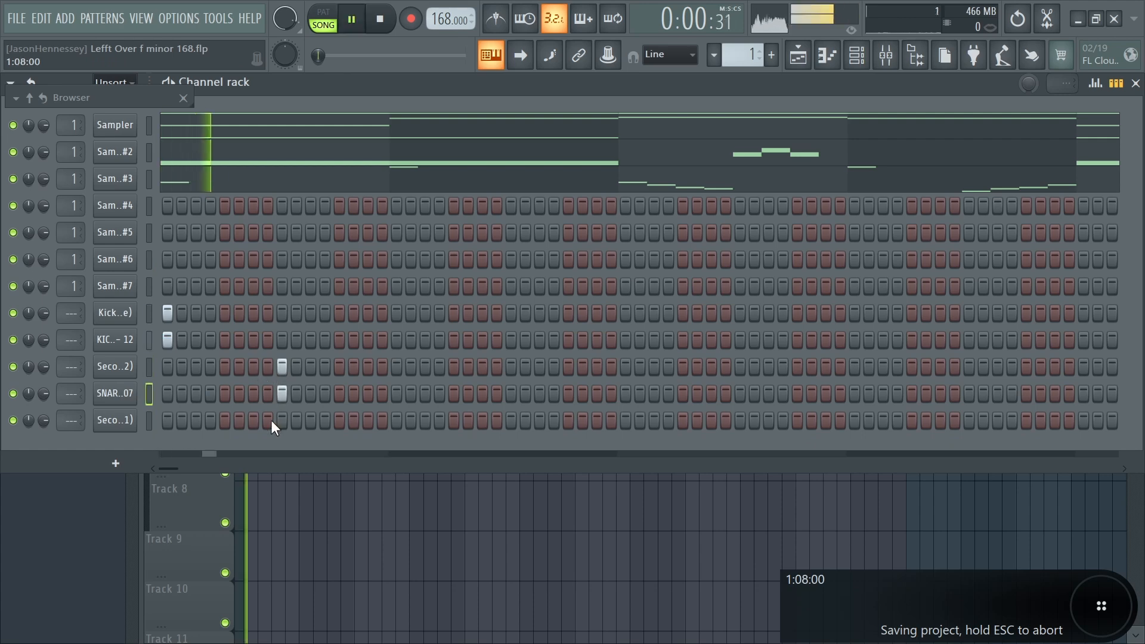
# - Add Secondary Snare (22) and SNARE - 07 hits on step 25 of the pattern
pyautogui.click(115, 366)
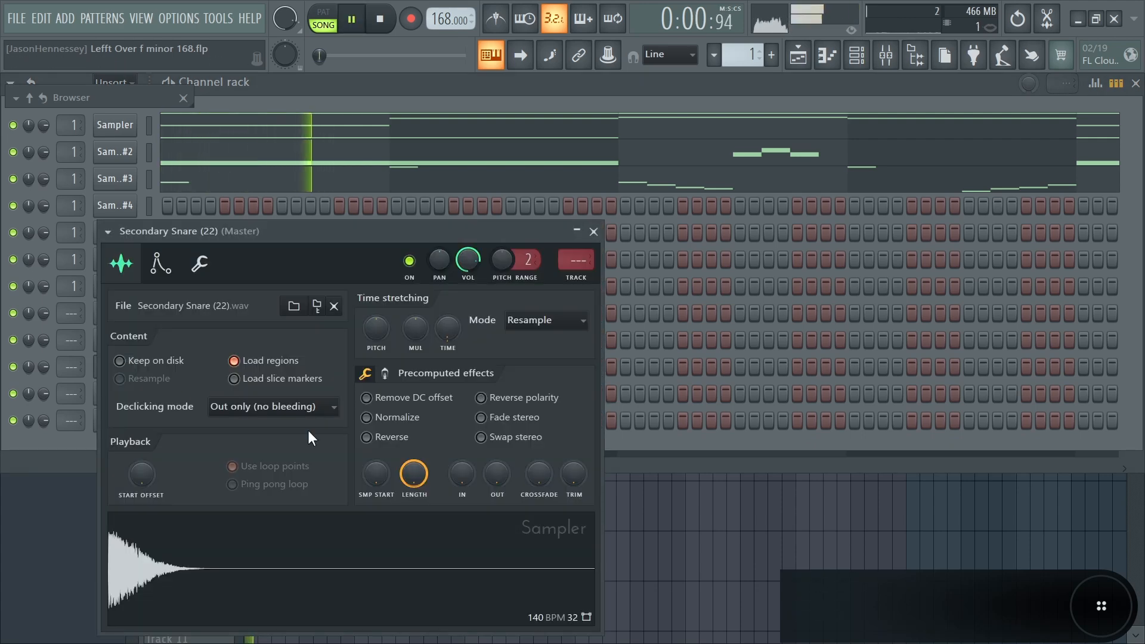
pyautogui.click(593, 231)
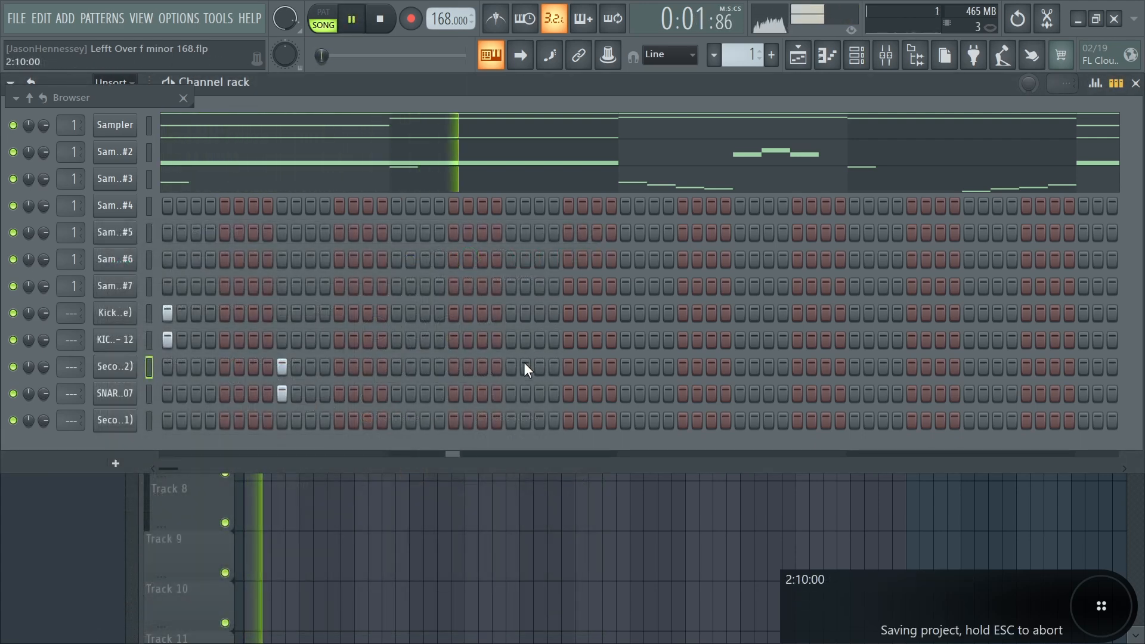
pyautogui.click(511, 393)
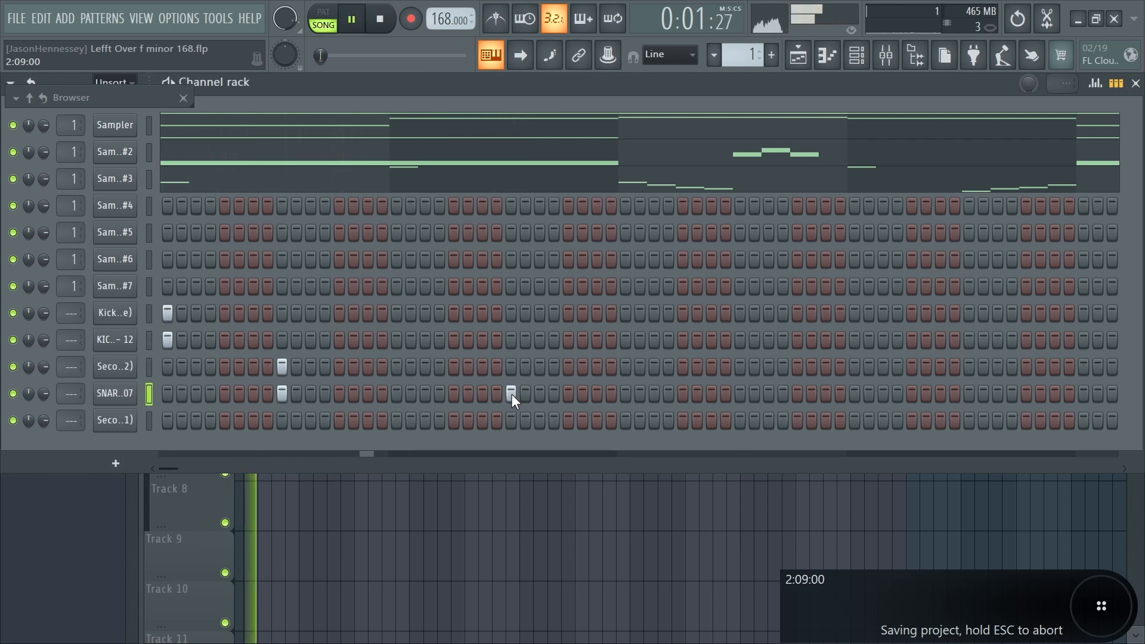
pyautogui.click(511, 366)
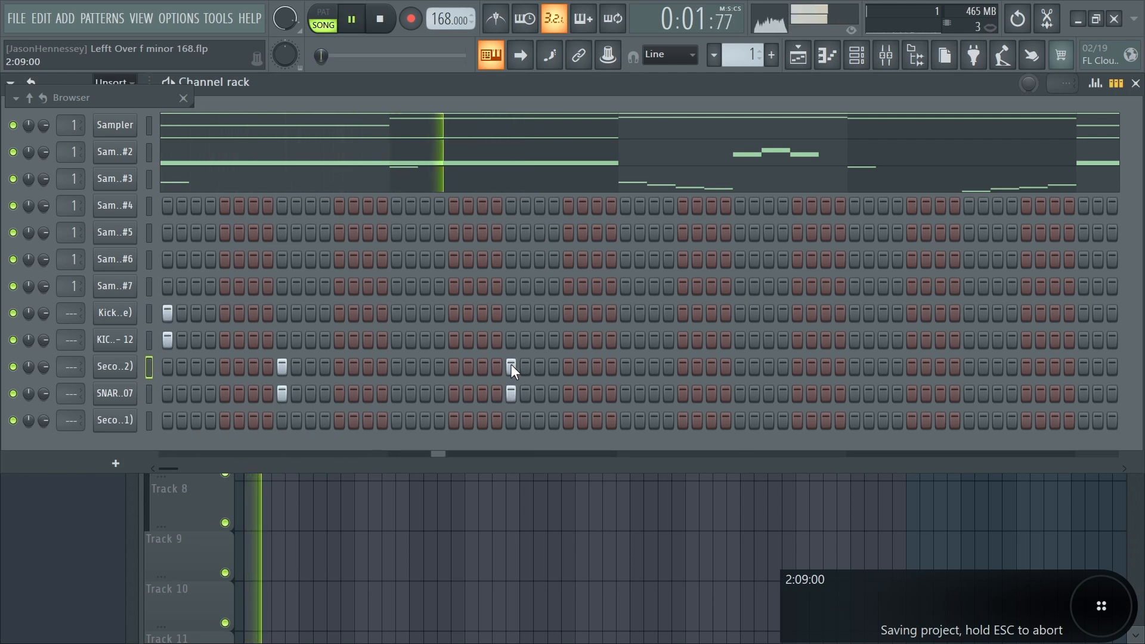
# - Open Secondary Snare (22) in the piano roll and duplicate its first four bars three times
pyautogui.press('space')
pyautogui.rightClick(127, 359)
pyautogui.click(158, 367)
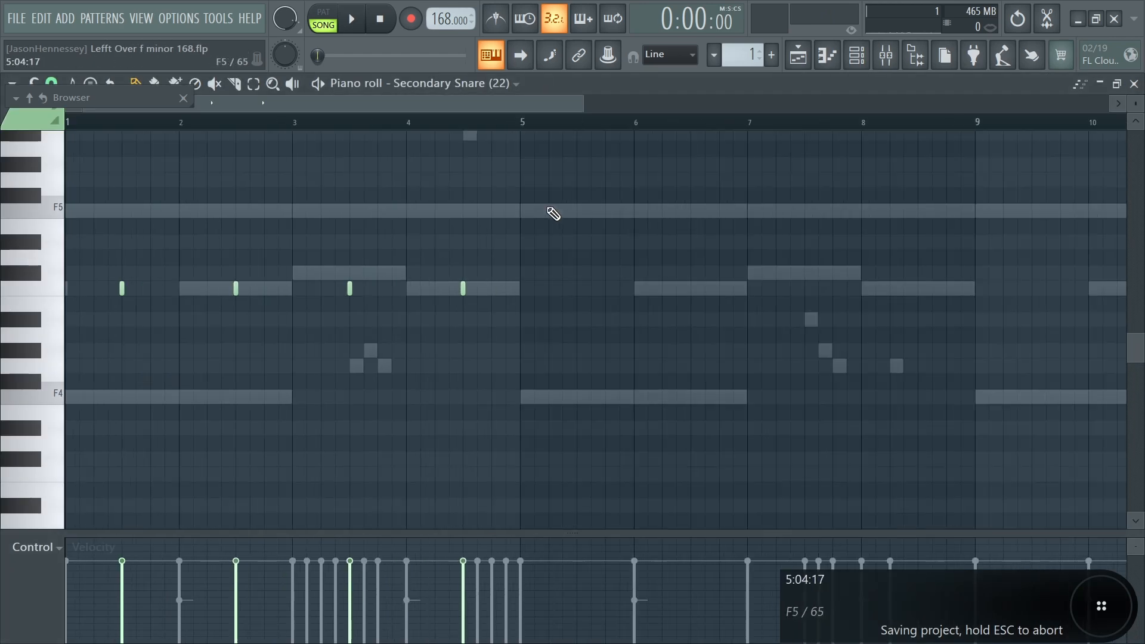
pyautogui.moveTo(308, 123); pyautogui.dragTo(12, 142)
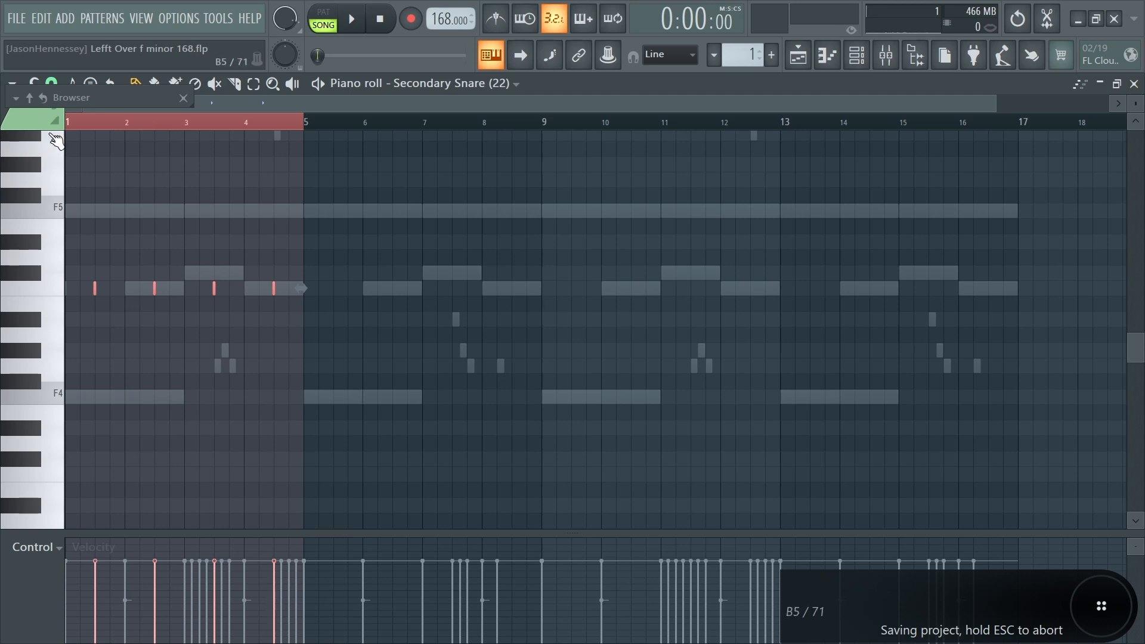
pyautogui.hotkey('ctrl', 'b')
pyautogui.hotkey('ctrl', 'b')
pyautogui.hotkey('ctrl', 'b')
# - Return to the channel rack and try a Secondary Snare (21) hit just before step 9
pyautogui.press('F6')
pyautogui.press('space')
pyautogui.click(267, 423)
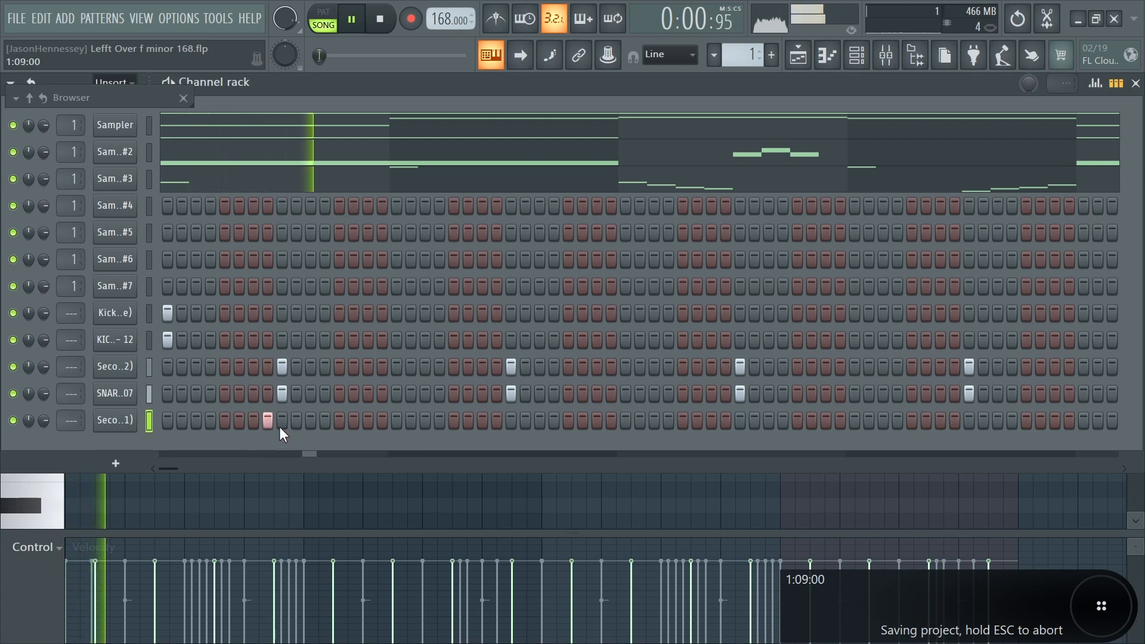
pyautogui.rightClick(268, 423)
# - Add a Secondary Snare (21) hit on step 24 while playing the pattern
pyautogui.press('space')
pyautogui.press('space')
pyautogui.click(496, 420)
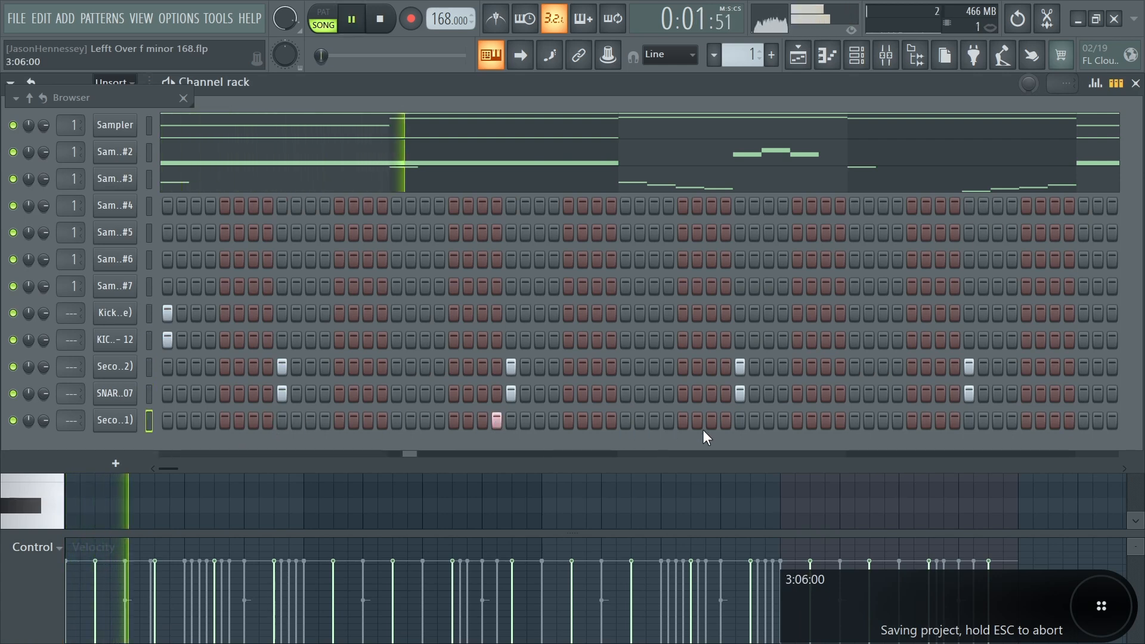
# - Add and remove extra Secondary Snare (21) hits while playing the pattern
pyautogui.press('space')
pyautogui.press('space')
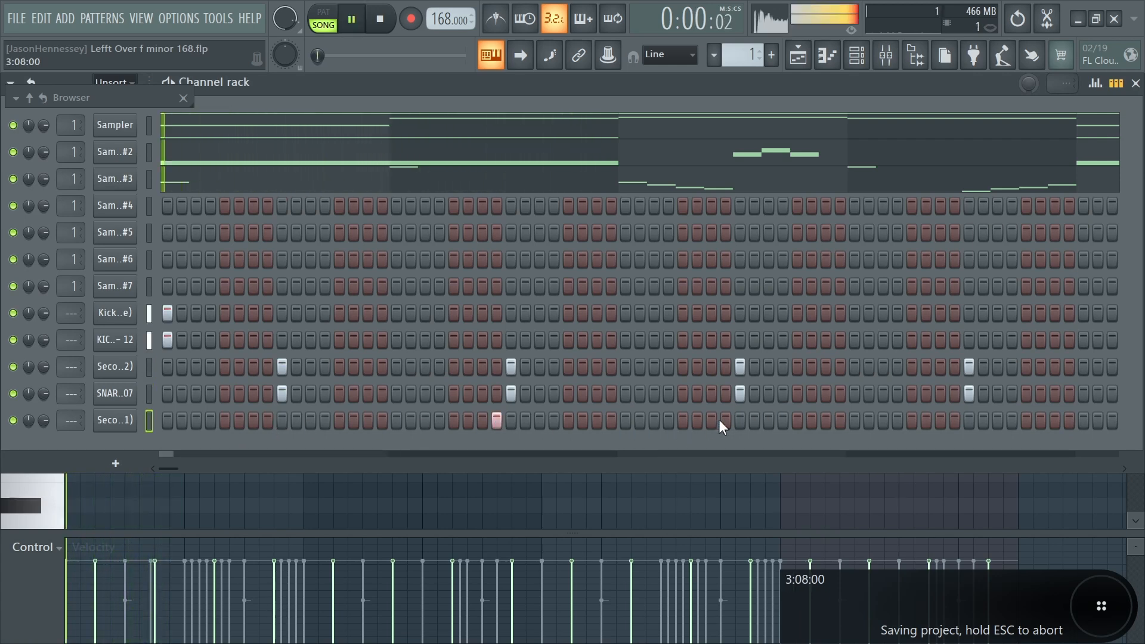
pyautogui.click(683, 420)
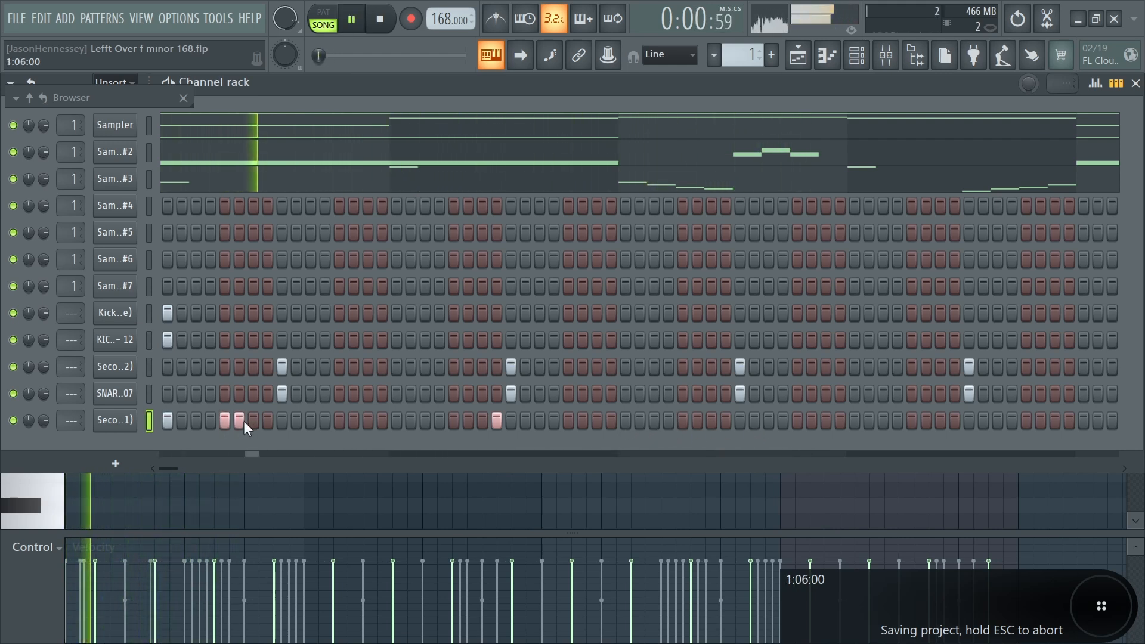
pyautogui.rightClick(243, 421)
pyautogui.press('space')
pyautogui.press('space')
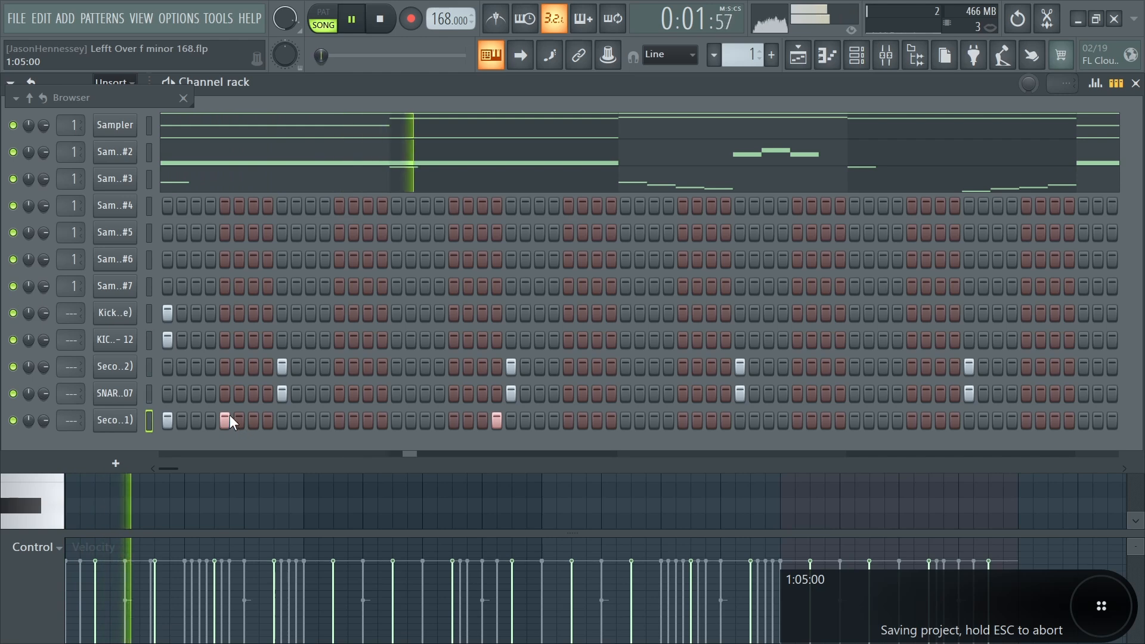
# - Open Secondary Snare (21) in the piano roll and duplicate its first two bars to fill 16 bars
pyautogui.rightClick(138, 420)
pyautogui.click(176, 399)
pyautogui.press('space')
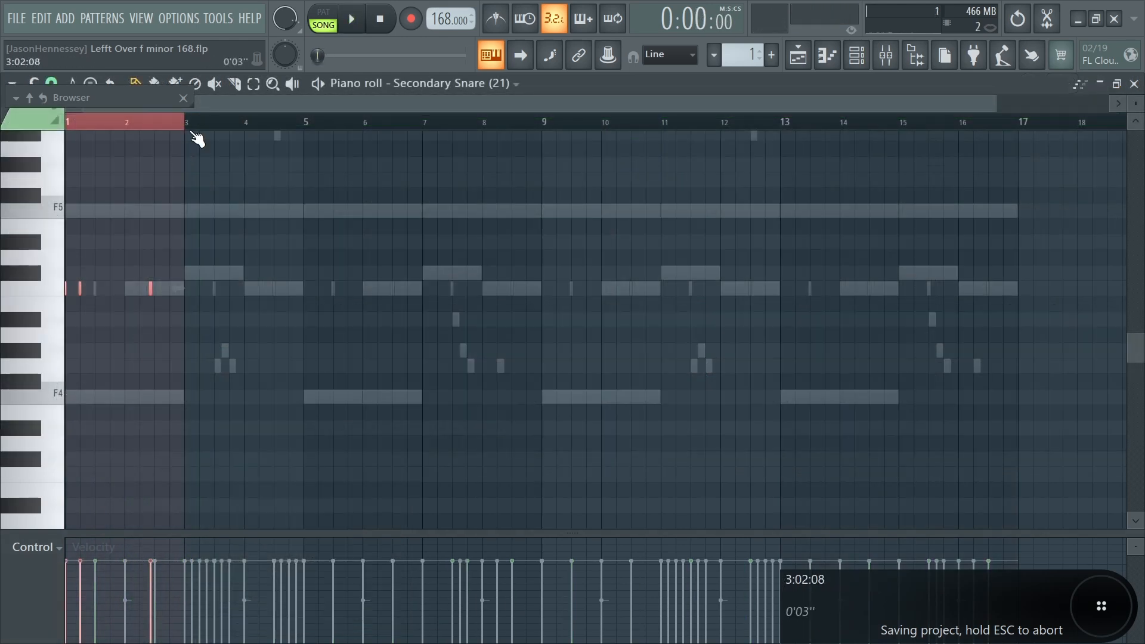
pyautogui.hotkey('ctrl', 'b')
pyautogui.hotkey('ctrl', 'a')
pyautogui.hotkey('ctrl', 'b')
pyautogui.hotkey('ctrl', 'b')
pyautogui.hotkey('ctrl', 'b')
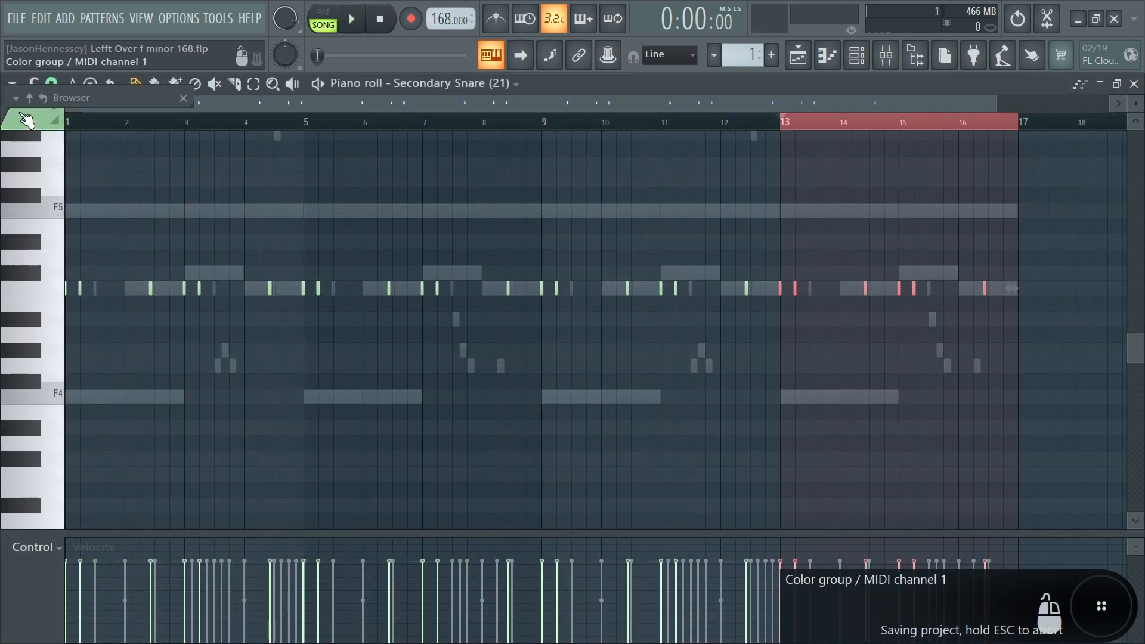
# - Stop playback, then in the Kick (Tell Me U Luv Me) piano roll add an extra kick note in bar 1 while playing
pyautogui.press('space')
pyautogui.hotkey('ctrl', 'a')
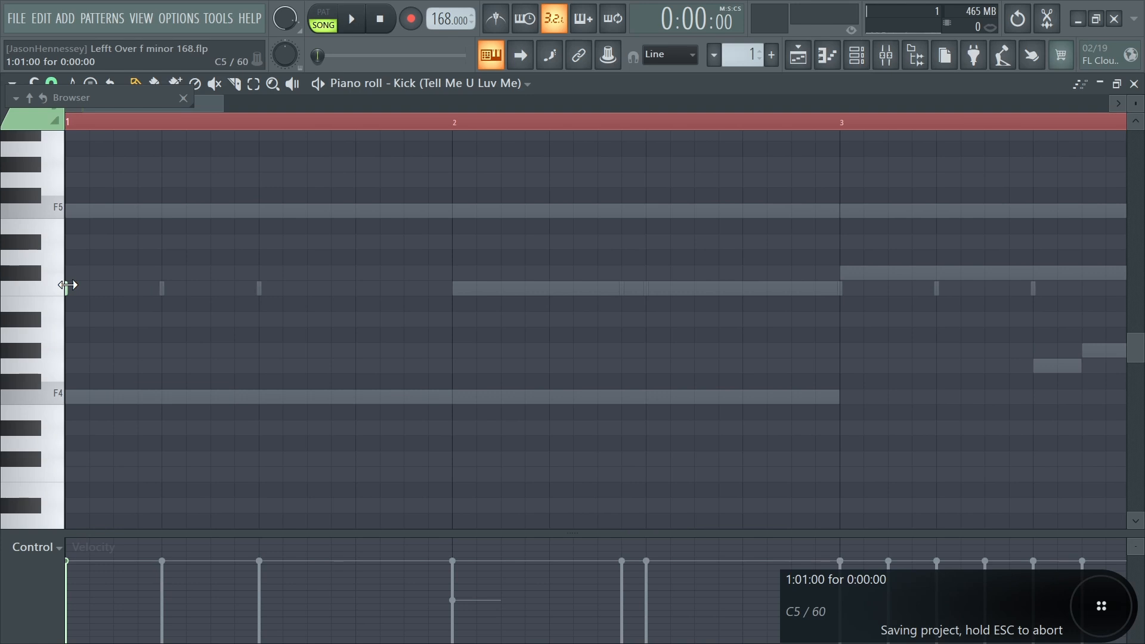
pyautogui.press('space')
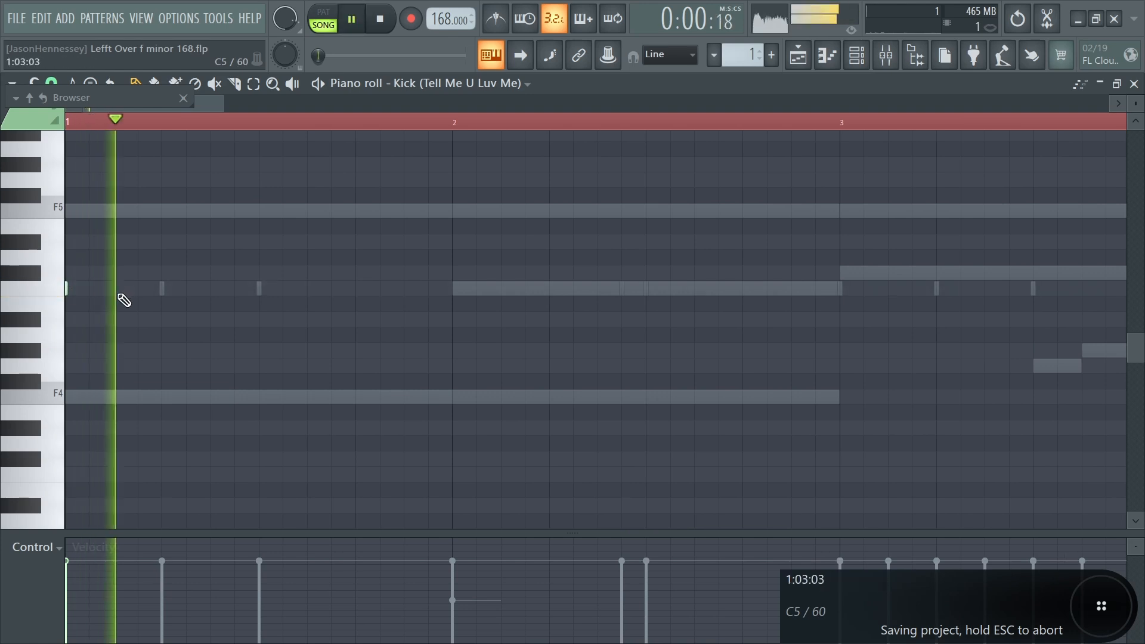
pyautogui.keyDown('ctrl'); pyautogui.scroll(3, 434, 331); pyautogui.keyUp('ctrl')
pyautogui.click(717, 289)
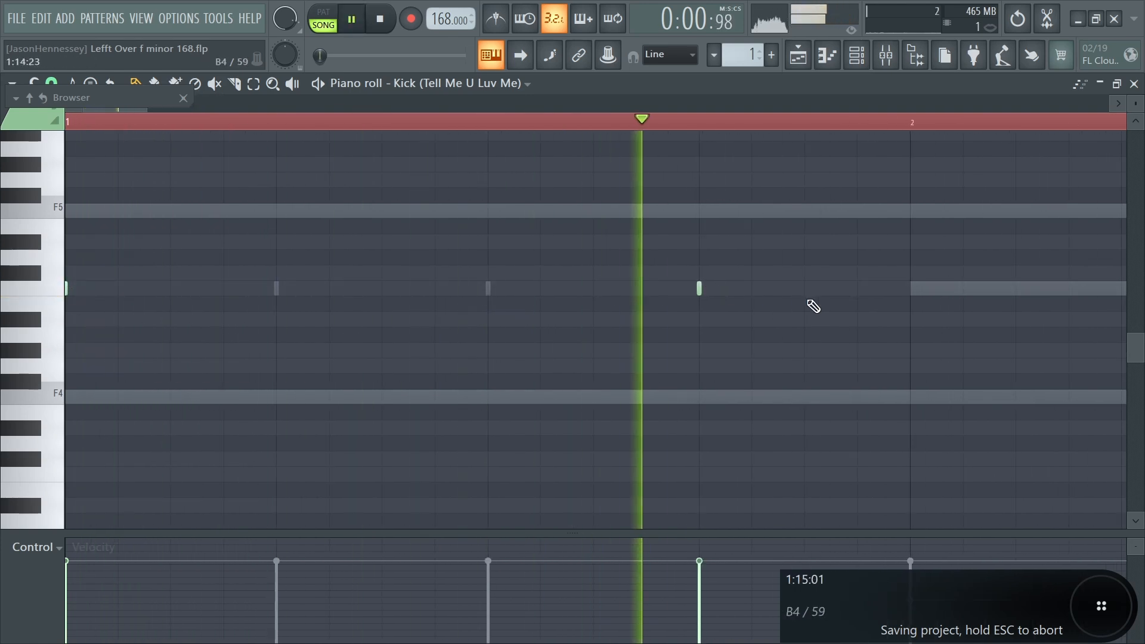
pyautogui.press('space')
# - Return to the channel rack and add extra steps to both kick channels while playing the pattern
pyautogui.click(865, 63)
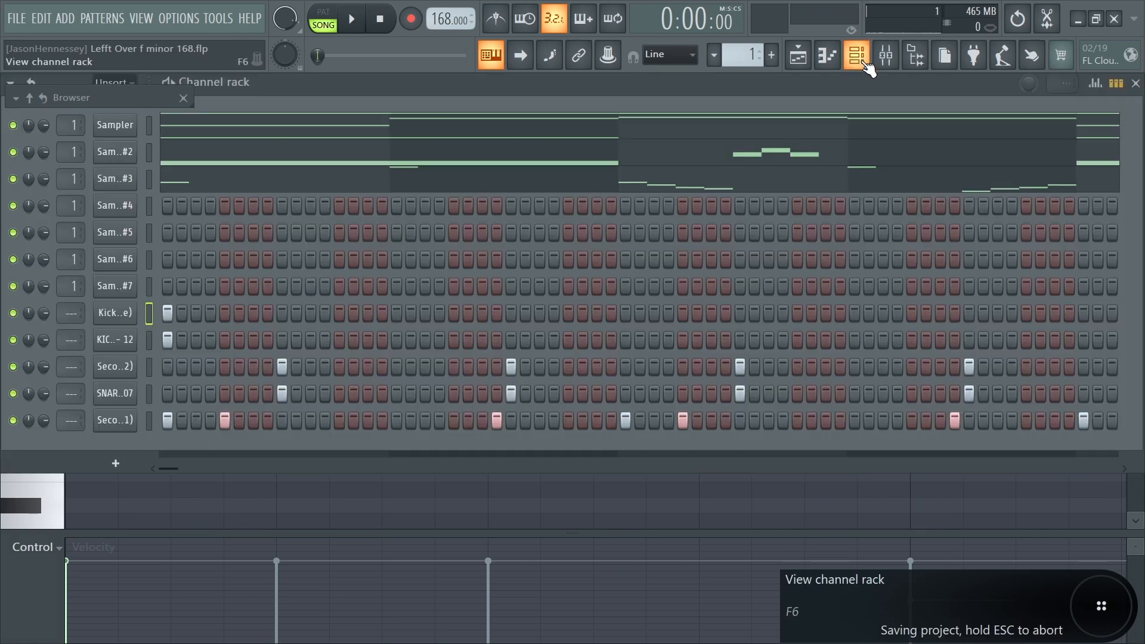
pyautogui.click(186, 111)
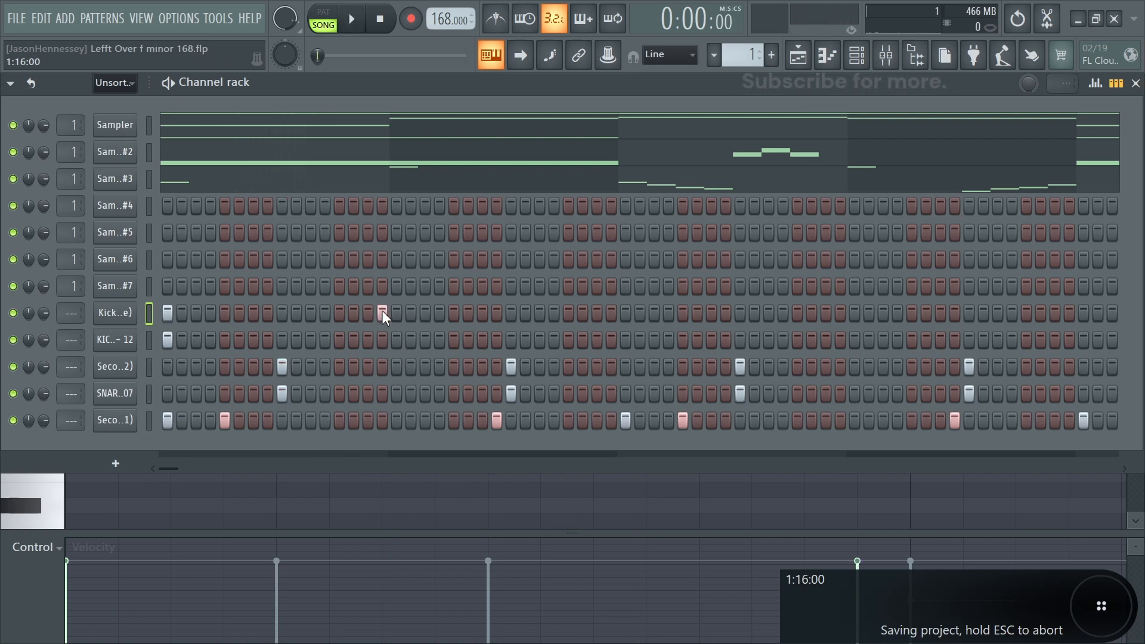
pyautogui.click(397, 340)
pyautogui.press('space')
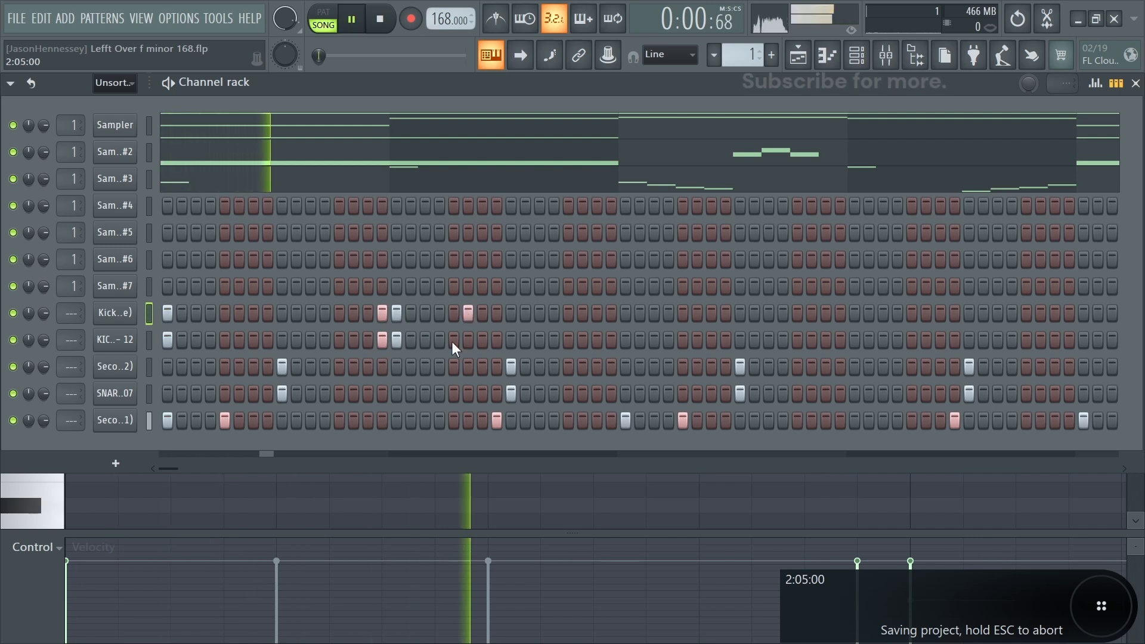
pyautogui.click(453, 340)
pyautogui.click(452, 311)
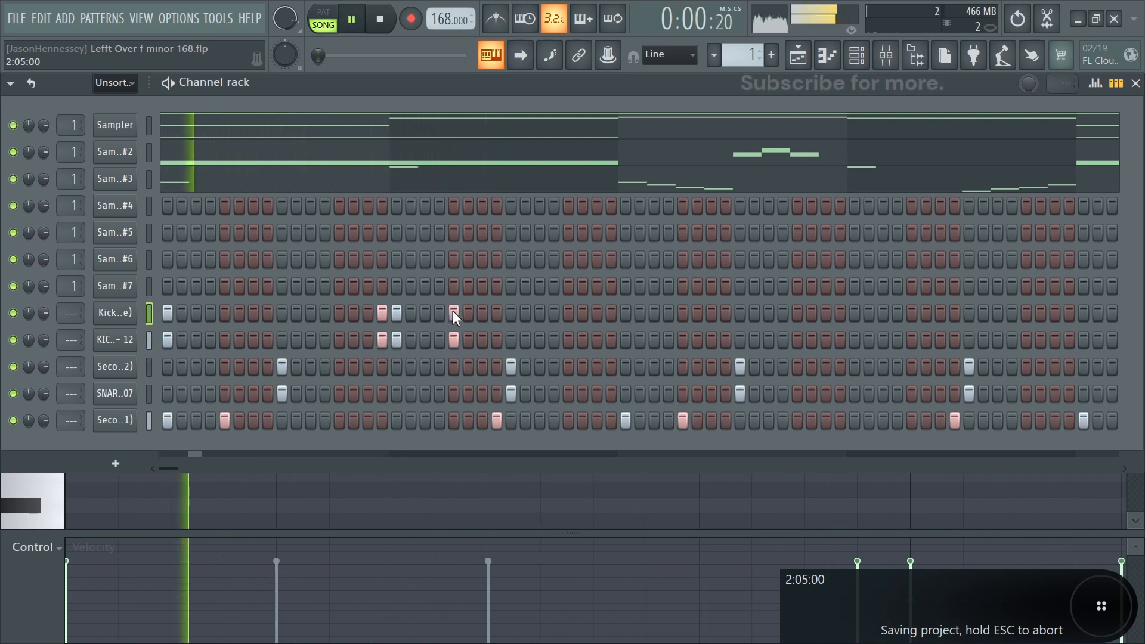
pyautogui.click(797, 339)
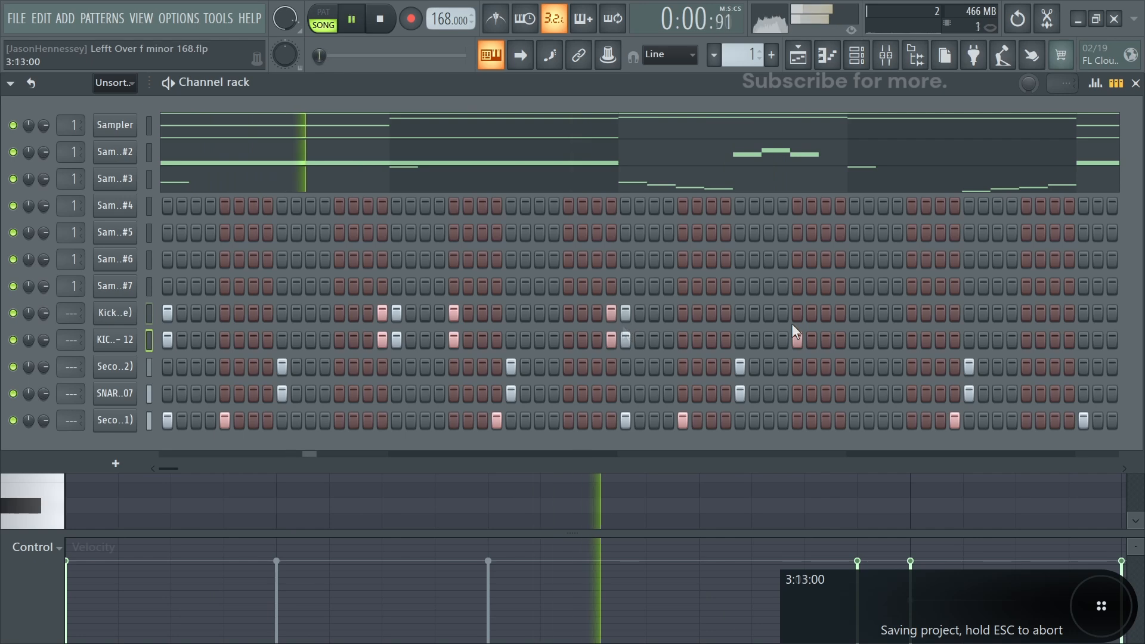
pyautogui.rightClick(798, 337)
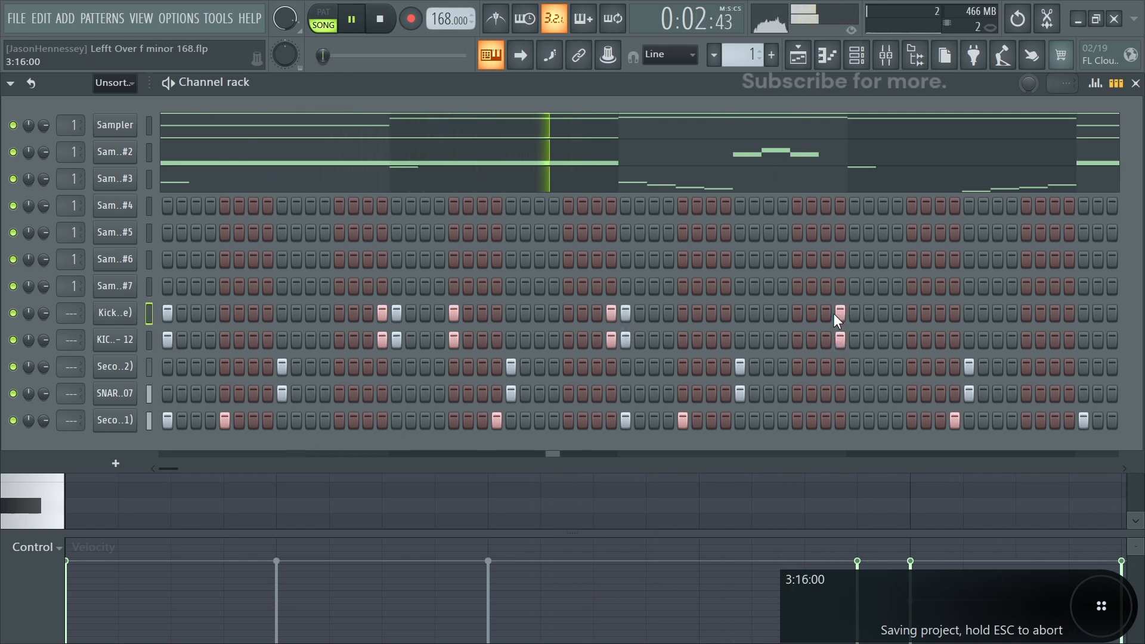
pyautogui.click(849, 339)
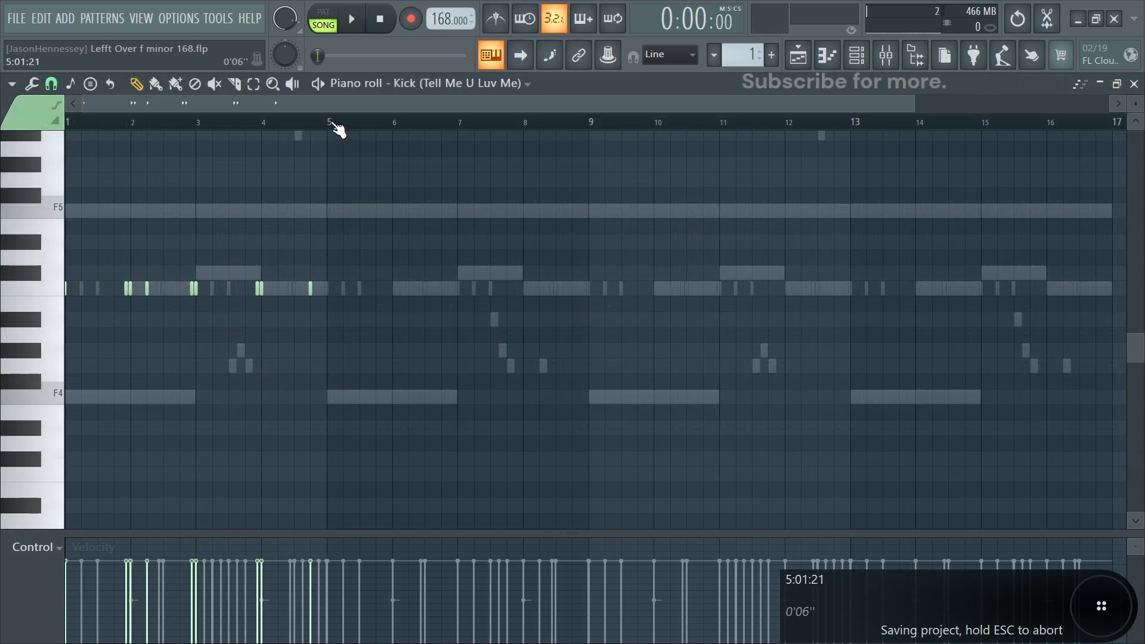
# - Duplicate the kick's first four bars, then its first eight bars, to fill 16 bars in the piano roll
pyautogui.moveTo(334, 126); pyautogui.dragTo(3, 167)
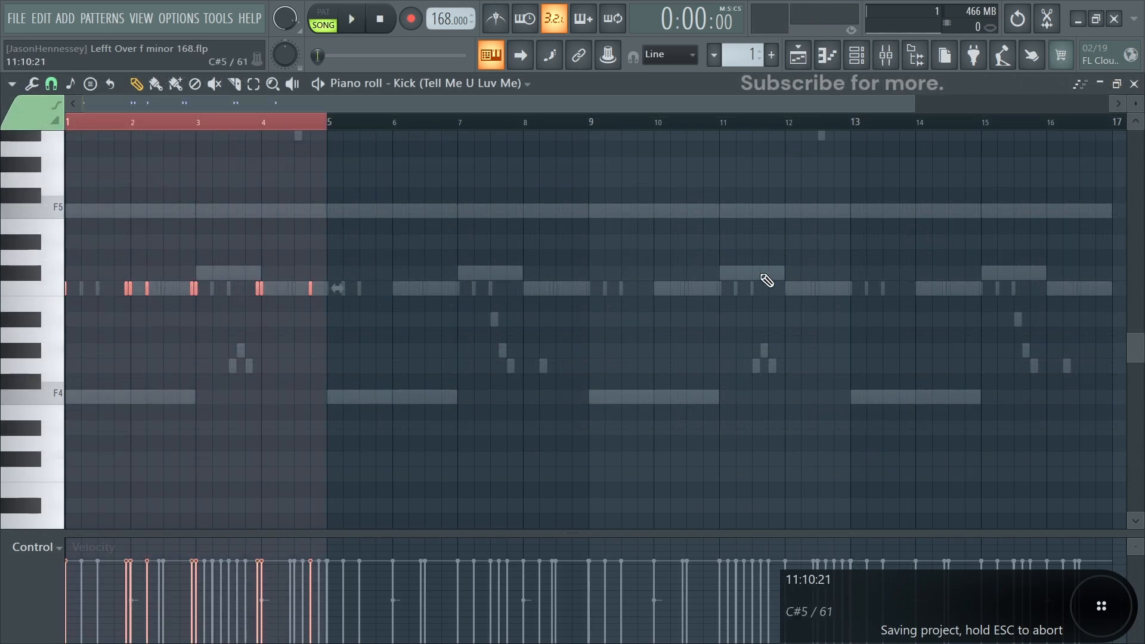
pyautogui.hotkey('ctrl', 'b')
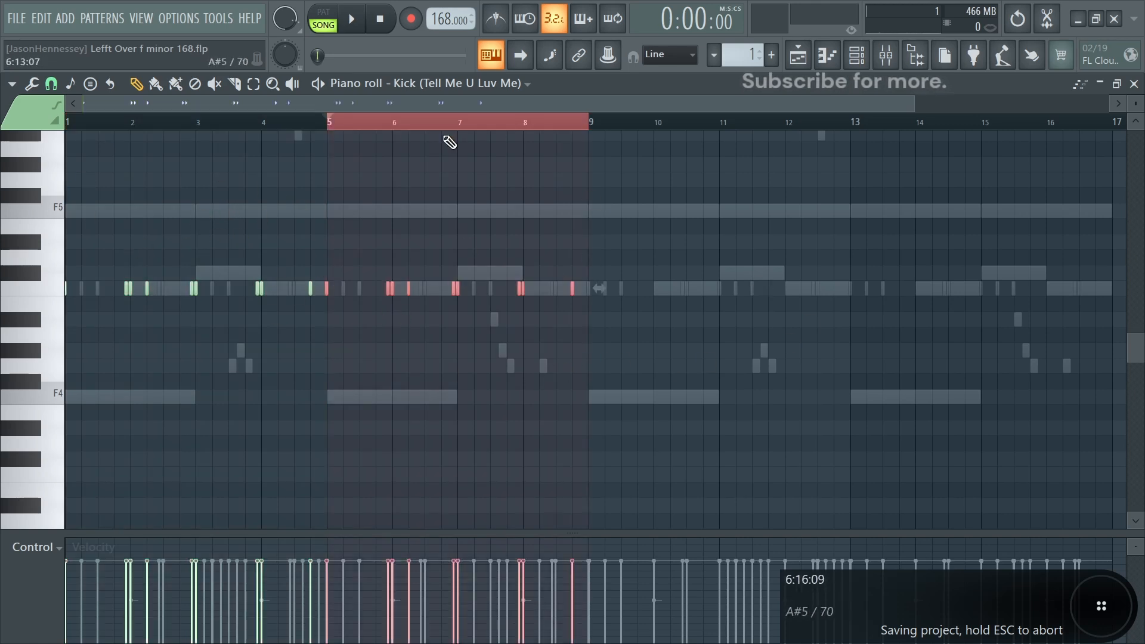
pyautogui.keyDown('ctrl'); pyautogui.scroll(6, 455, 355); pyautogui.keyUp('ctrl')
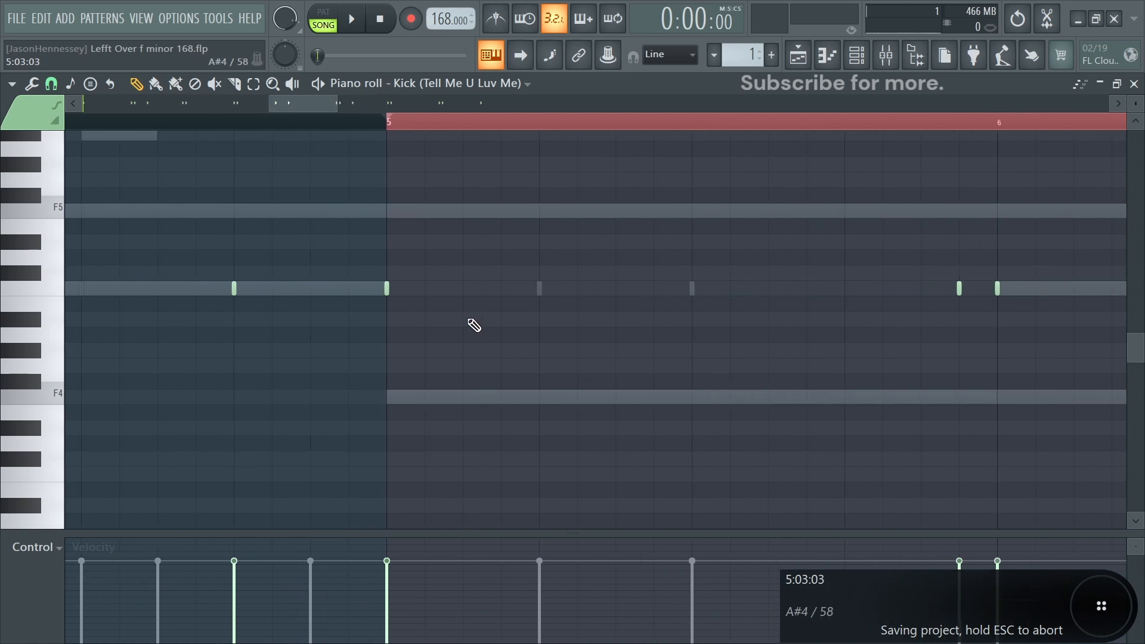
pyautogui.keyDown('ctrl'); pyautogui.scroll(-2, 398, 318); pyautogui.keyUp('ctrl')
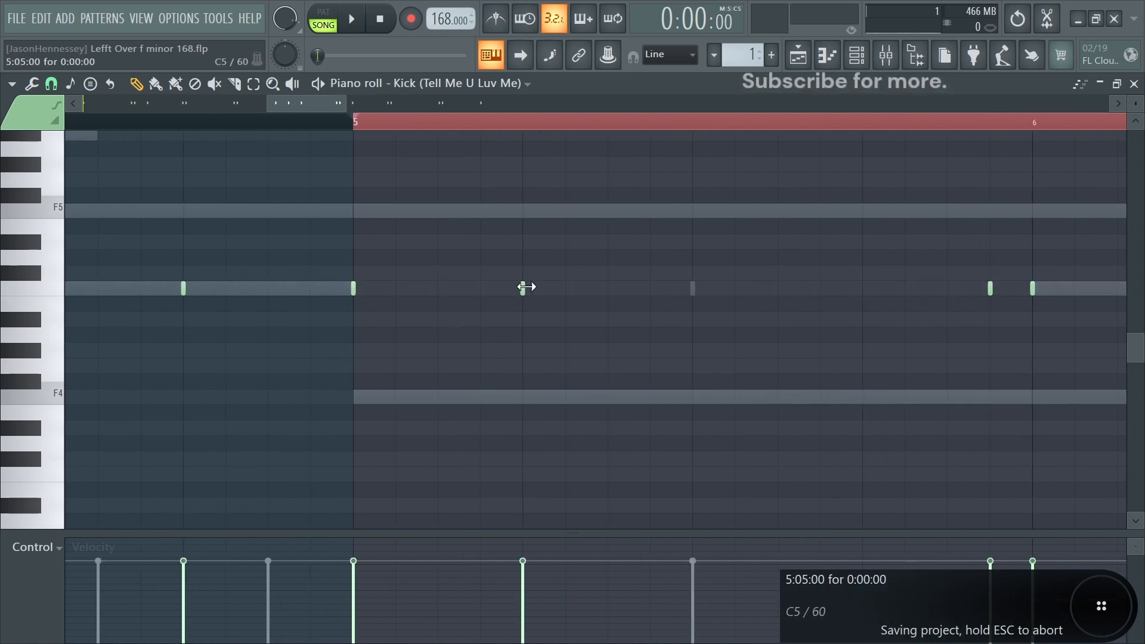
pyautogui.keyDown('ctrl'); pyautogui.scroll(-3, 518, 286); pyautogui.keyUp('ctrl')
pyautogui.keyDown('ctrl'); pyautogui.scroll(5, 574, 315); pyautogui.keyUp('ctrl')
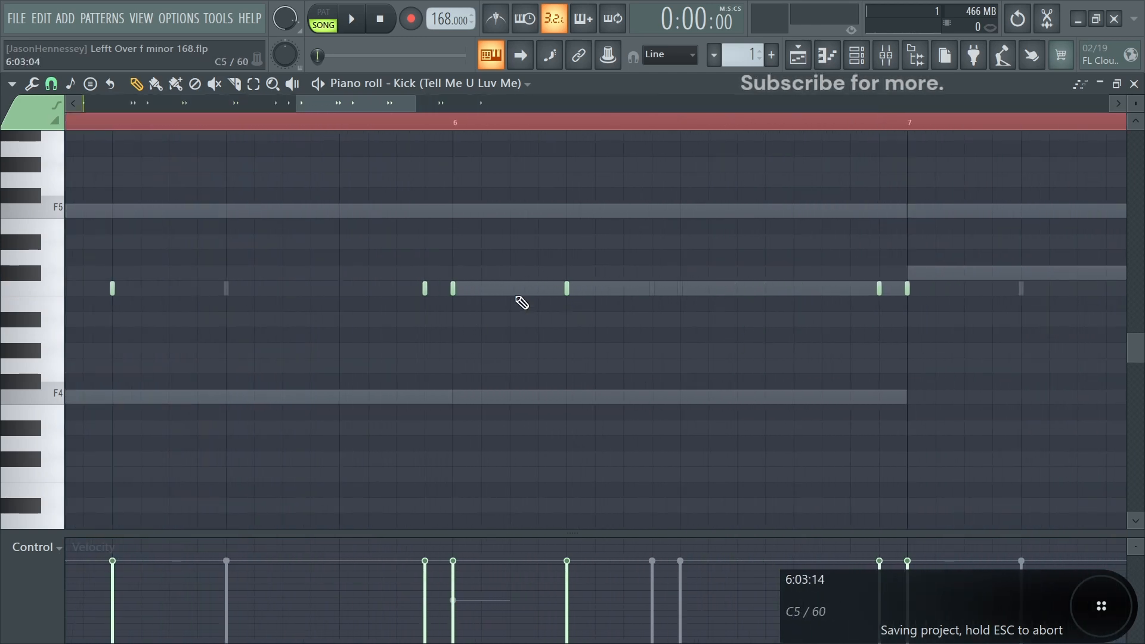
pyautogui.keyDown('ctrl'); pyautogui.scroll(4, 521, 303); pyautogui.keyUp('ctrl')
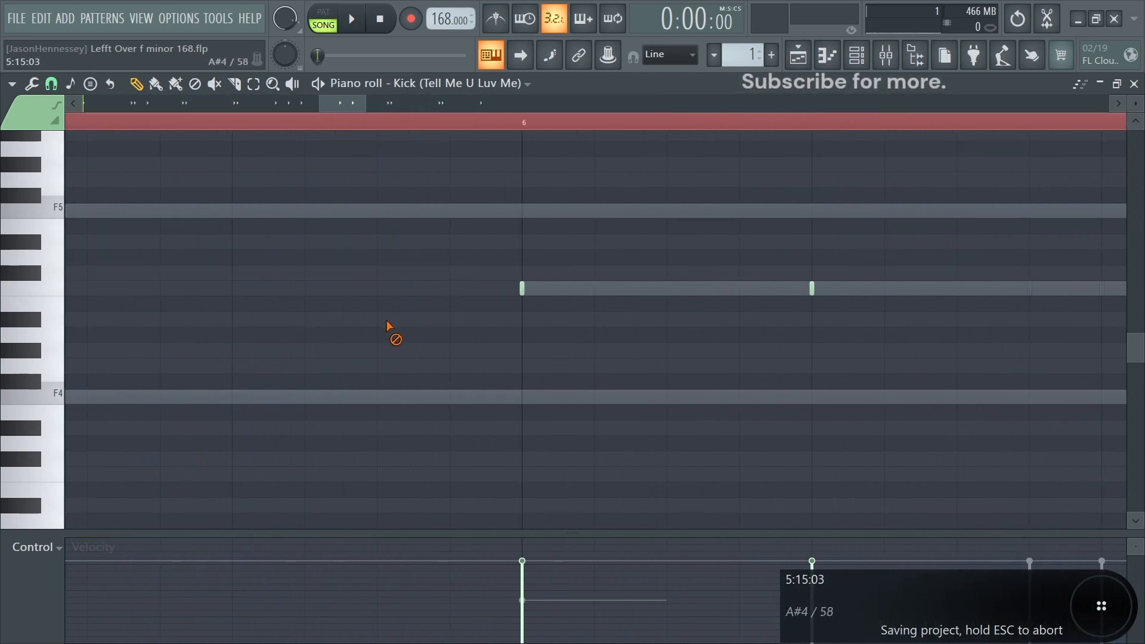
pyautogui.keyDown('ctrl'); pyautogui.scroll(-6, 421, 324); pyautogui.keyUp('ctrl')
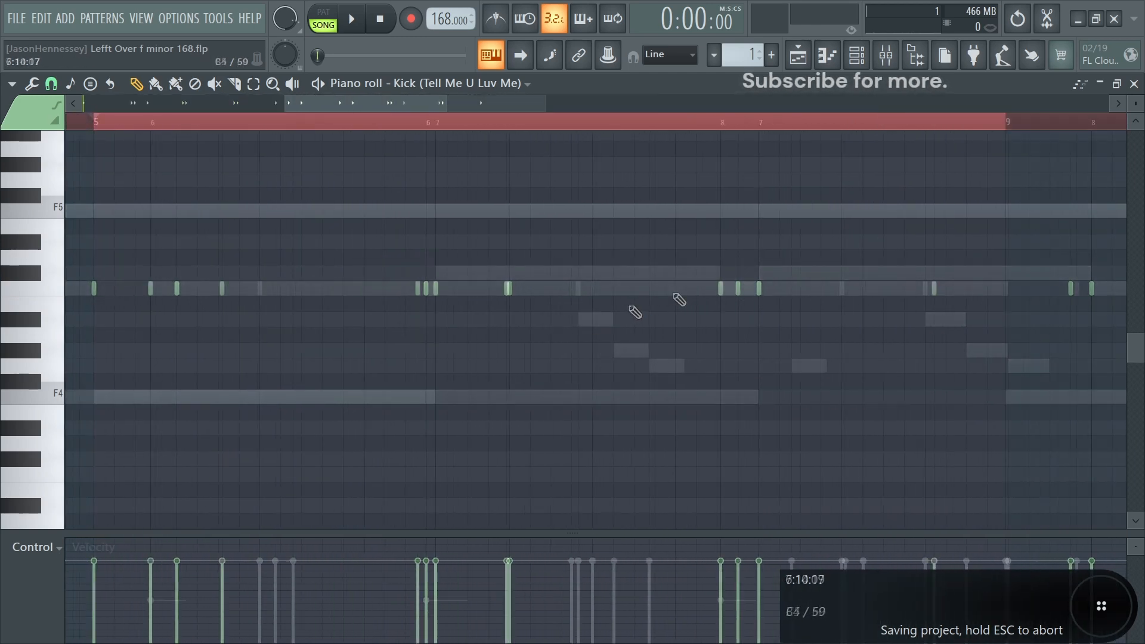
pyautogui.keyDown('ctrl'); pyautogui.scroll(2, 867, 310); pyautogui.keyUp('ctrl')
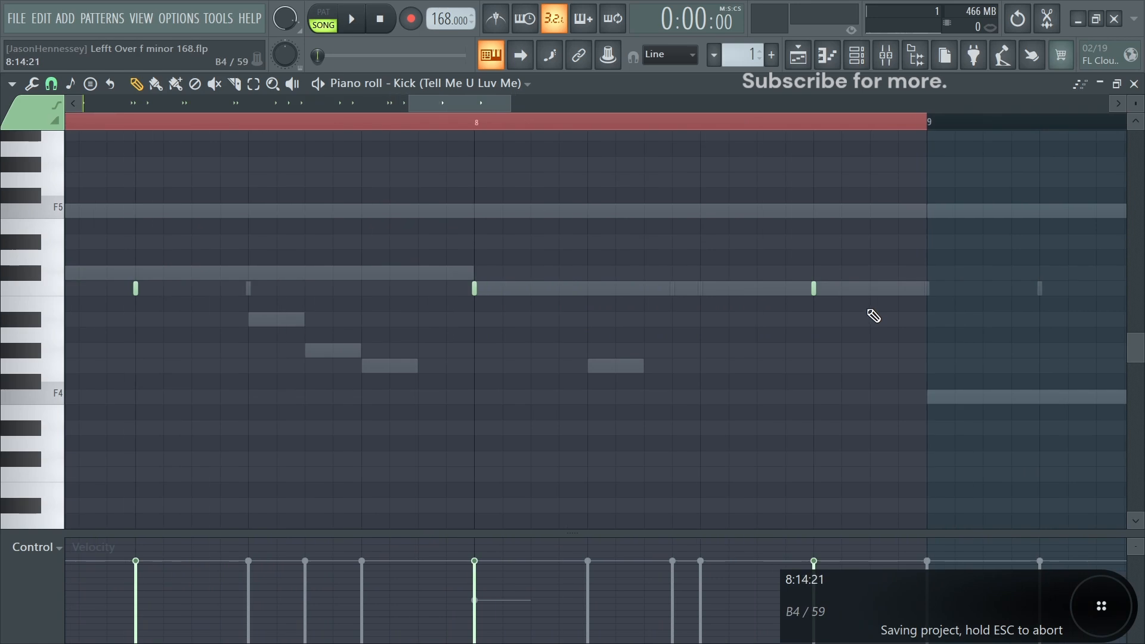
pyautogui.keyDown('ctrl'); pyautogui.scroll(-6, 793, 310); pyautogui.keyUp('ctrl')
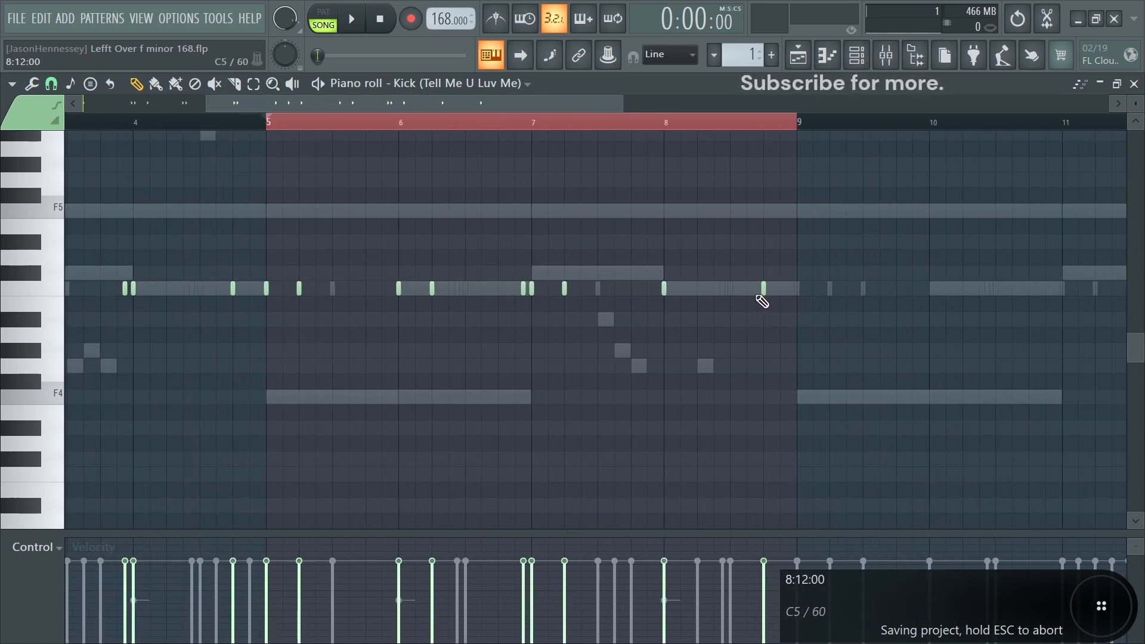
pyautogui.keyDown('ctrl'); pyautogui.scroll(-4, 756, 296); pyautogui.keyUp('ctrl')
pyautogui.moveTo(291, 123); pyautogui.dragTo(133, 149)
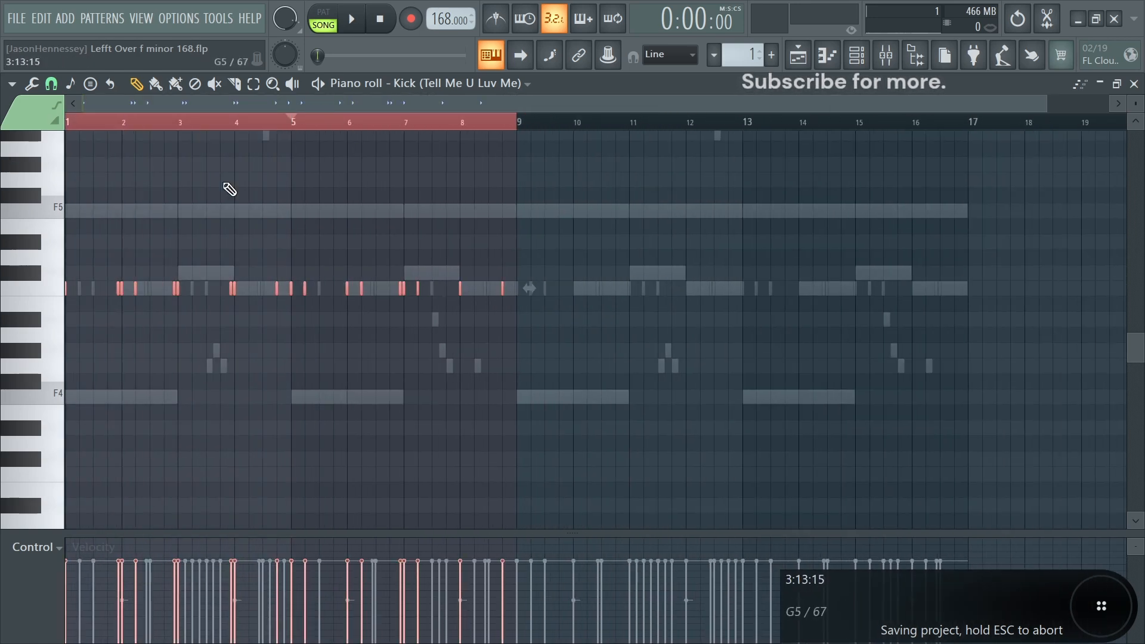
pyautogui.hotkey('ctrl', 'b')
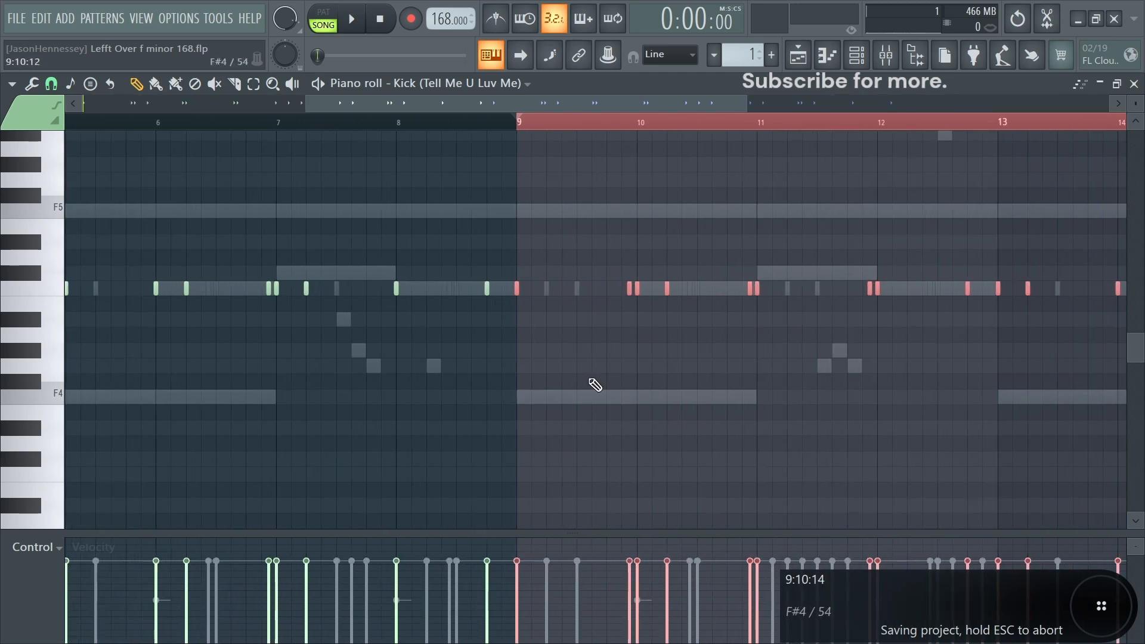
# - Play back the full kick pattern and return to the channel rack to listen
pyautogui.keyDown('ctrl'); pyautogui.scroll(4, 659, 365); pyautogui.keyUp('ctrl')
pyautogui.press('space')
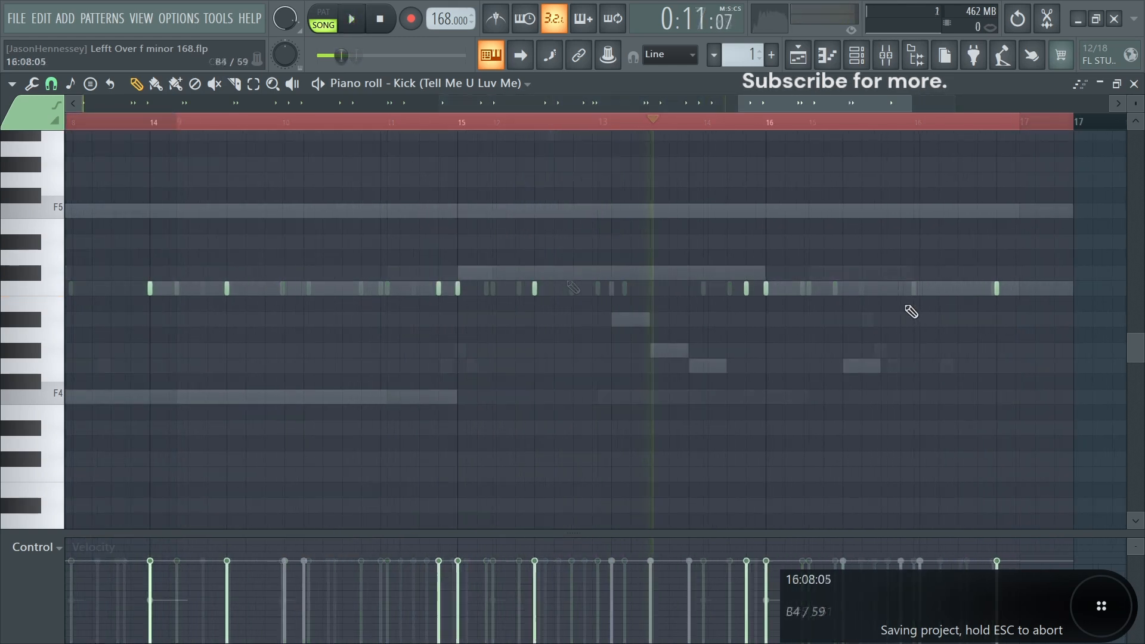
pyautogui.keyDown('ctrl'); pyautogui.scroll(-5, 909, 311); pyautogui.keyUp('ctrl')
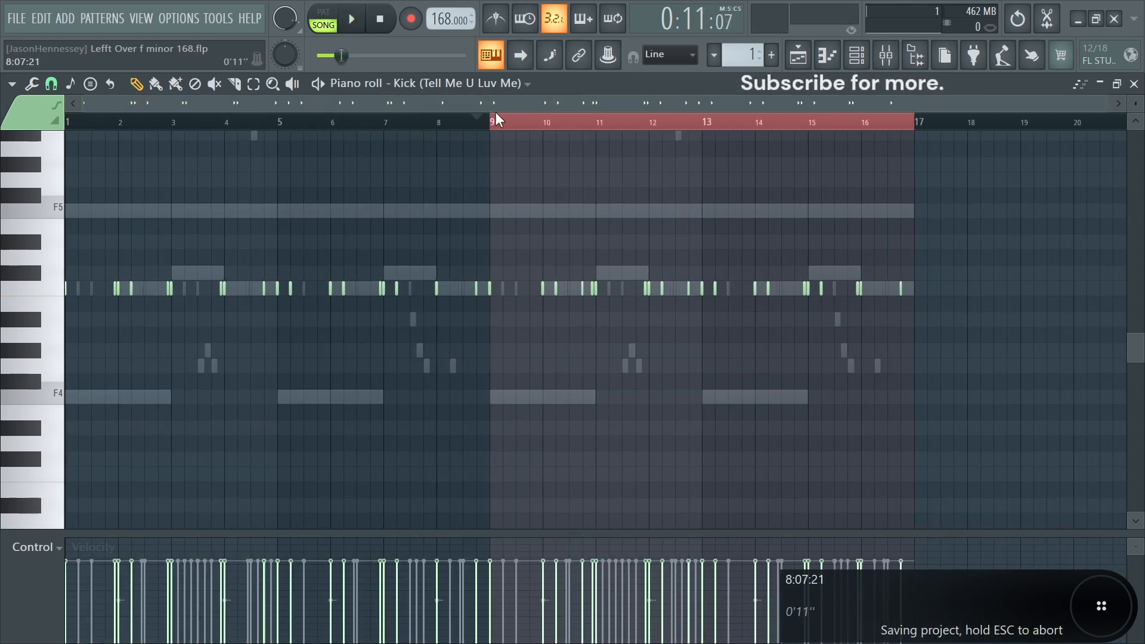
pyautogui.hotkey('ctrl', 'a')
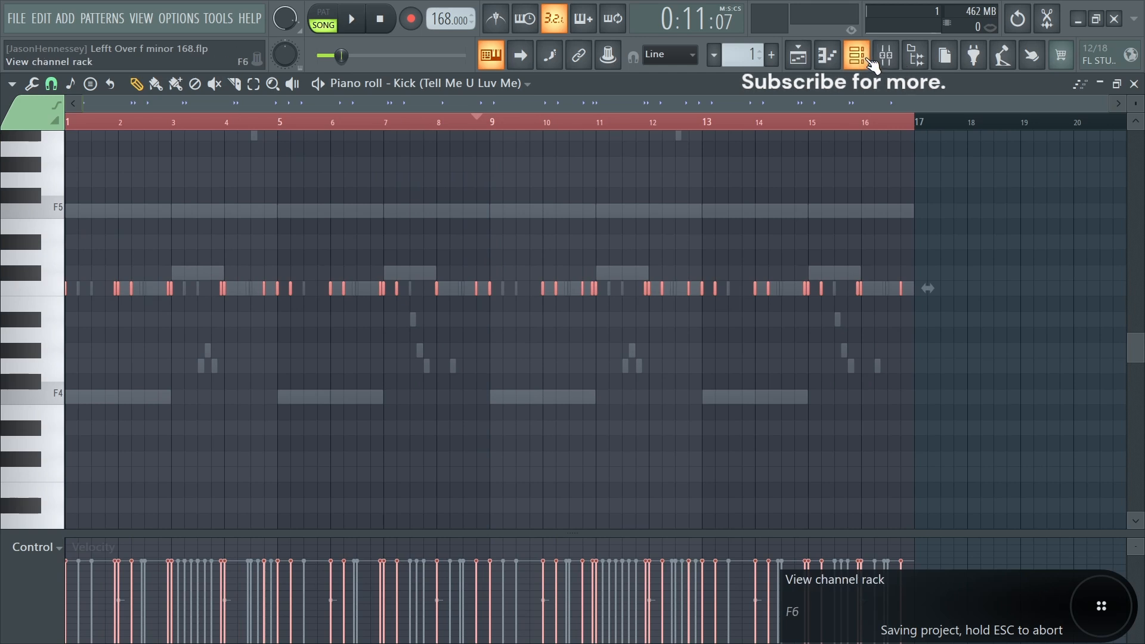
pyautogui.click(871, 61)
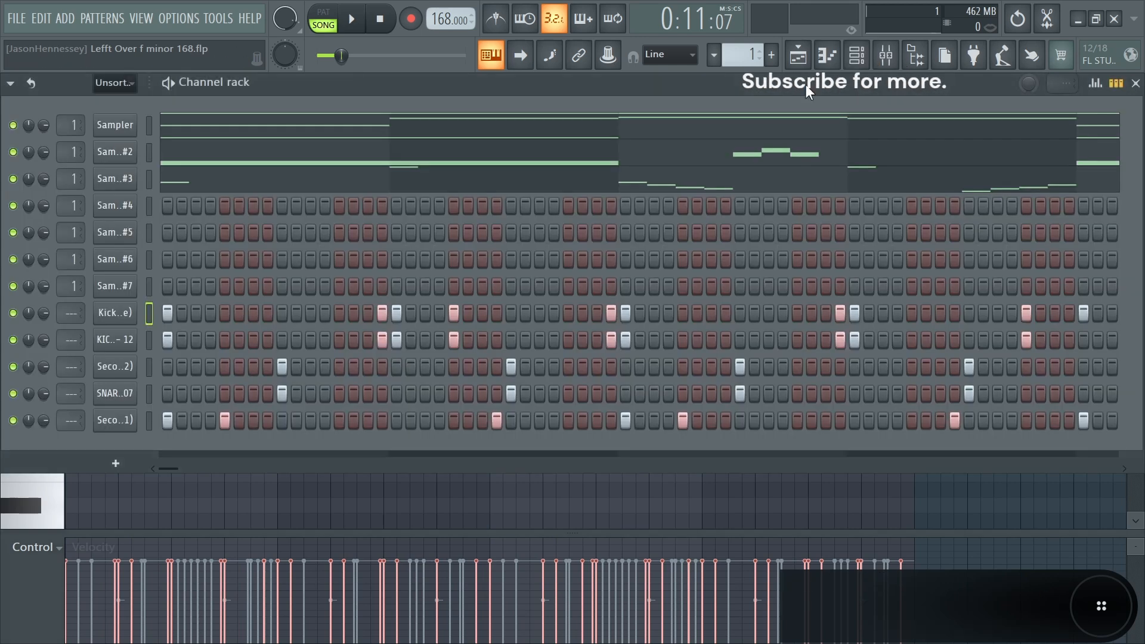
pyautogui.click(153, 312)
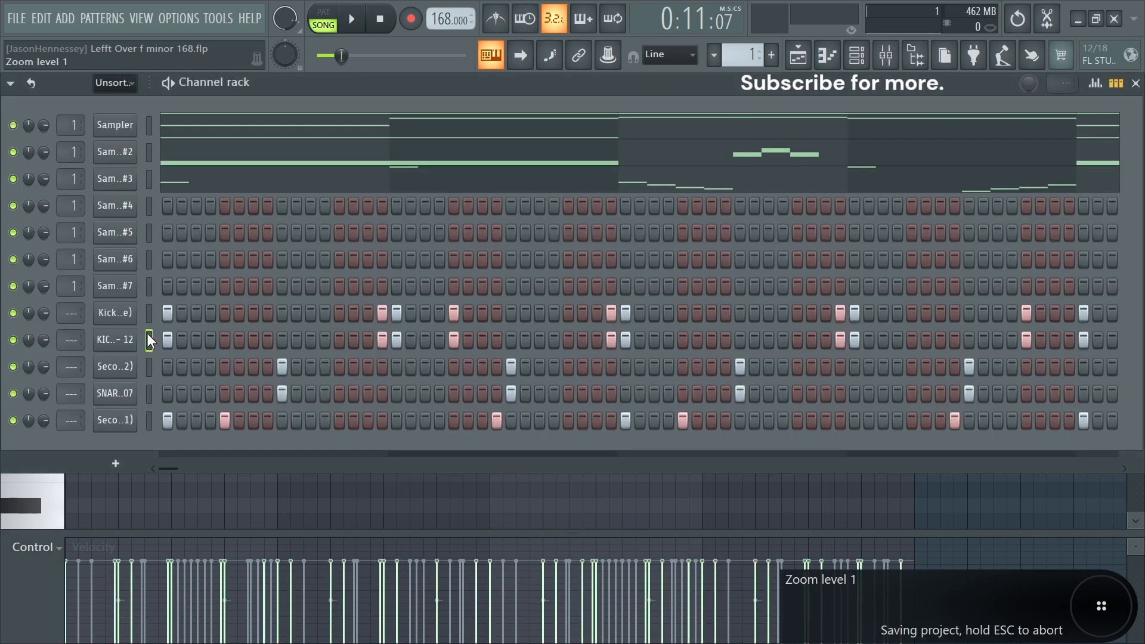
pyautogui.press('space')
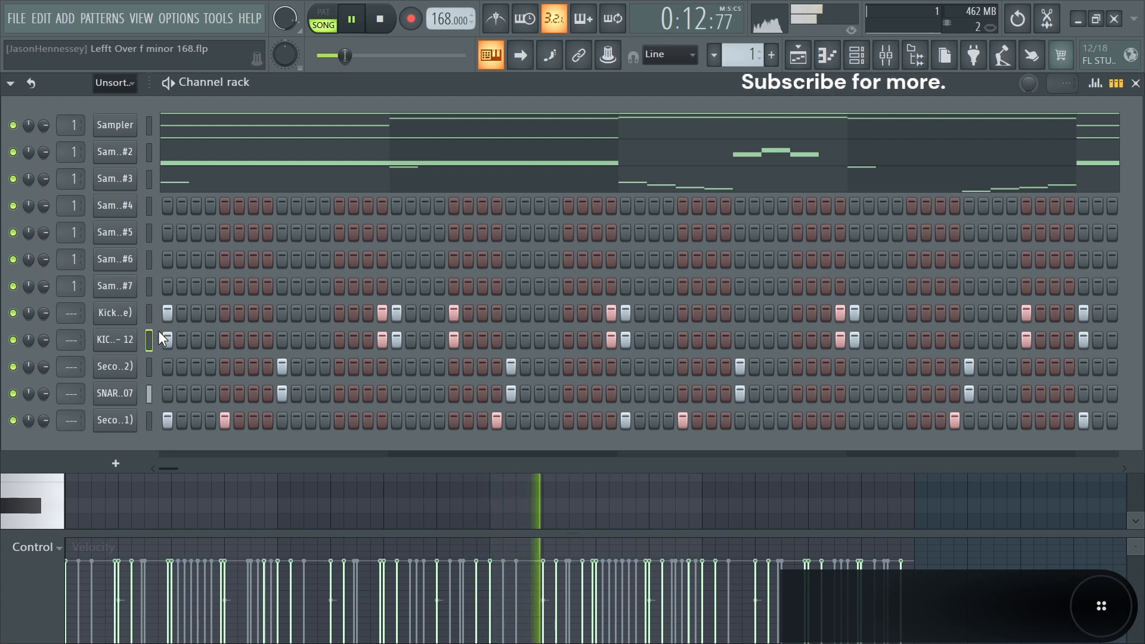
pyautogui.press('space')
# - Load SNARE - 03 into the channel rack and enable Normalize on the Secondary Snare (21) sampler
pyautogui.moveTo(106, 444); pyautogui.dragTo(136, 418)
pyautogui.click(112, 450)
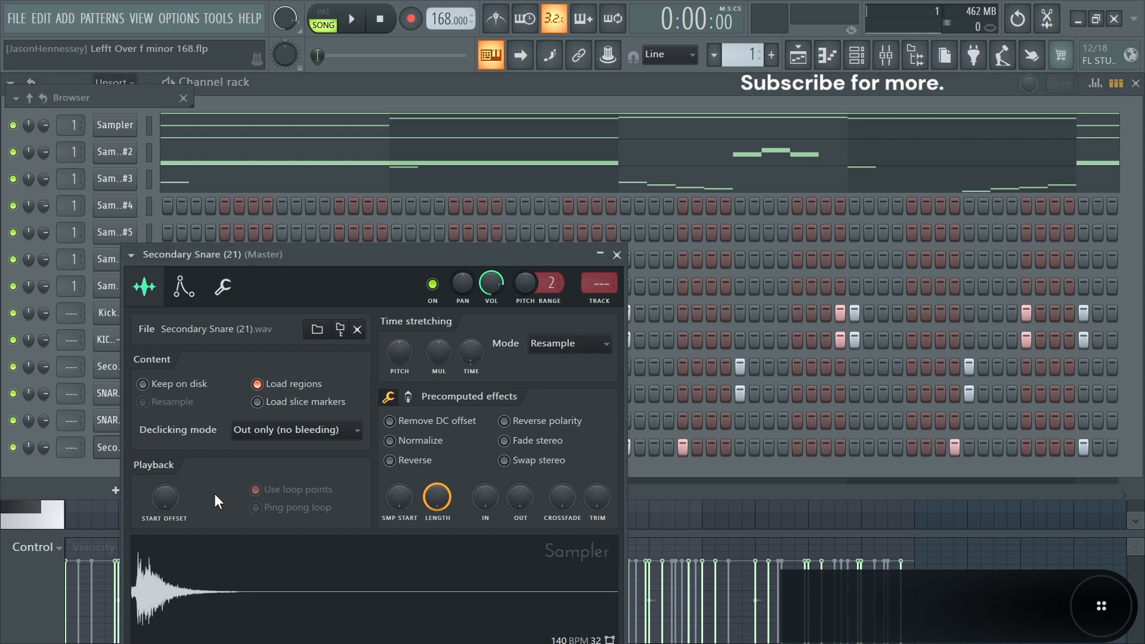
pyautogui.click(415, 441)
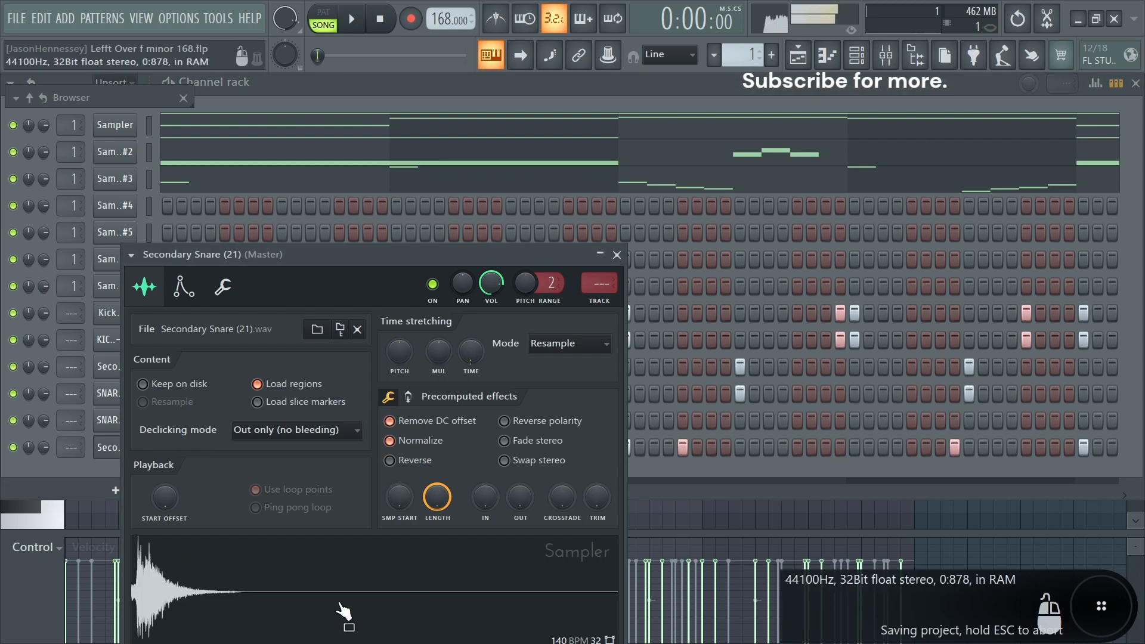
pyautogui.click(617, 254)
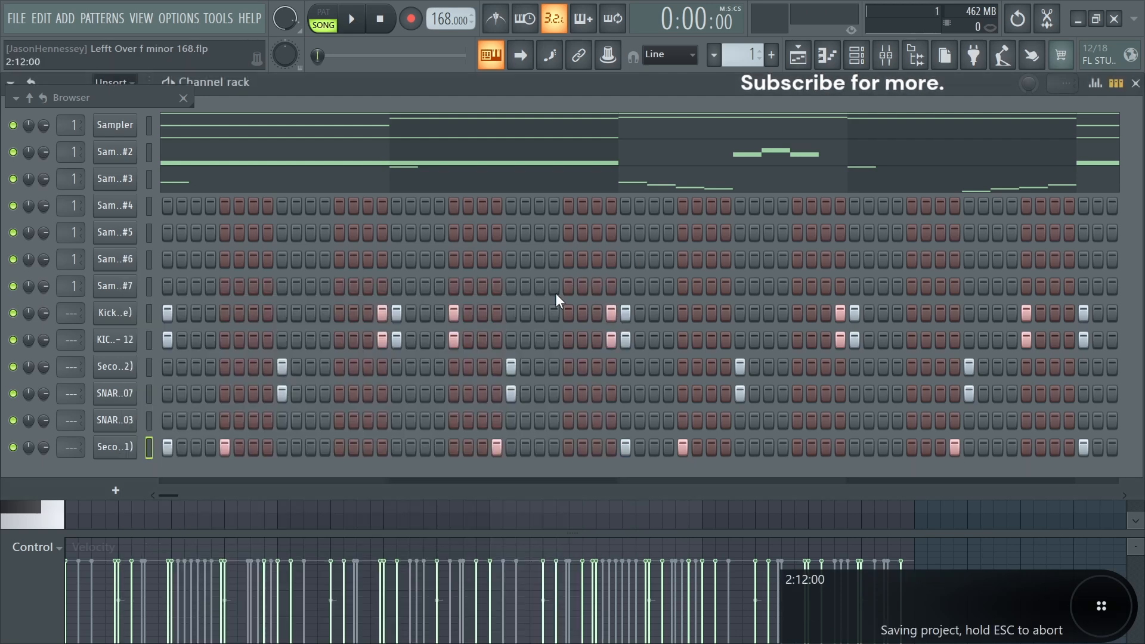
# - Check the SNARE - 03 sampler settings, then add SNARE - 03 hits while playing the pattern
pyautogui.click(119, 421)
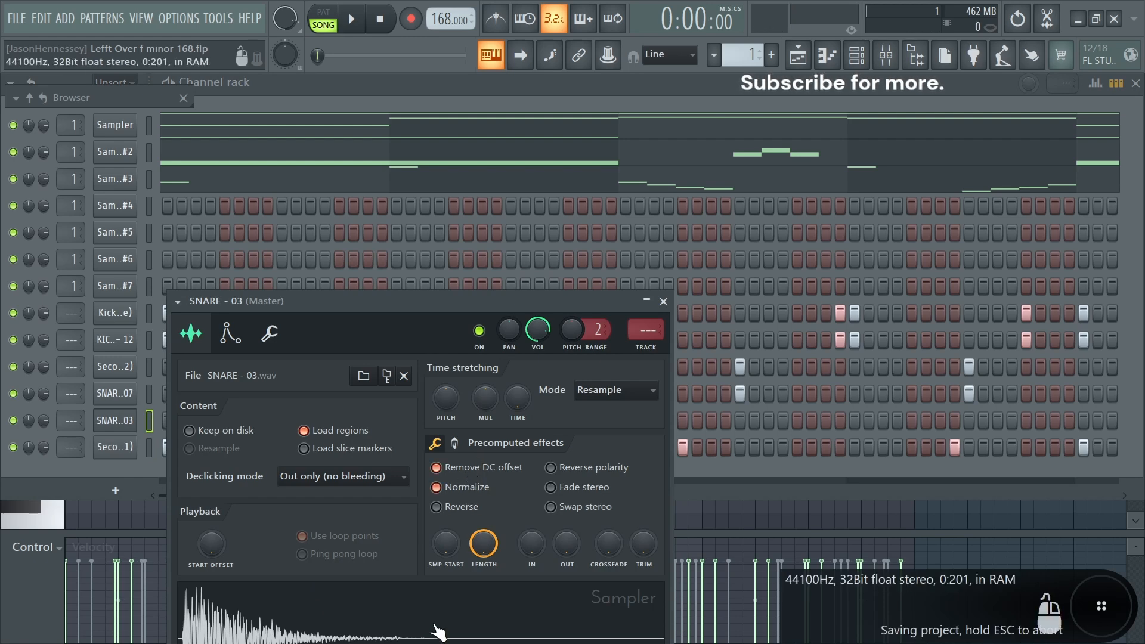
pyautogui.click(663, 302)
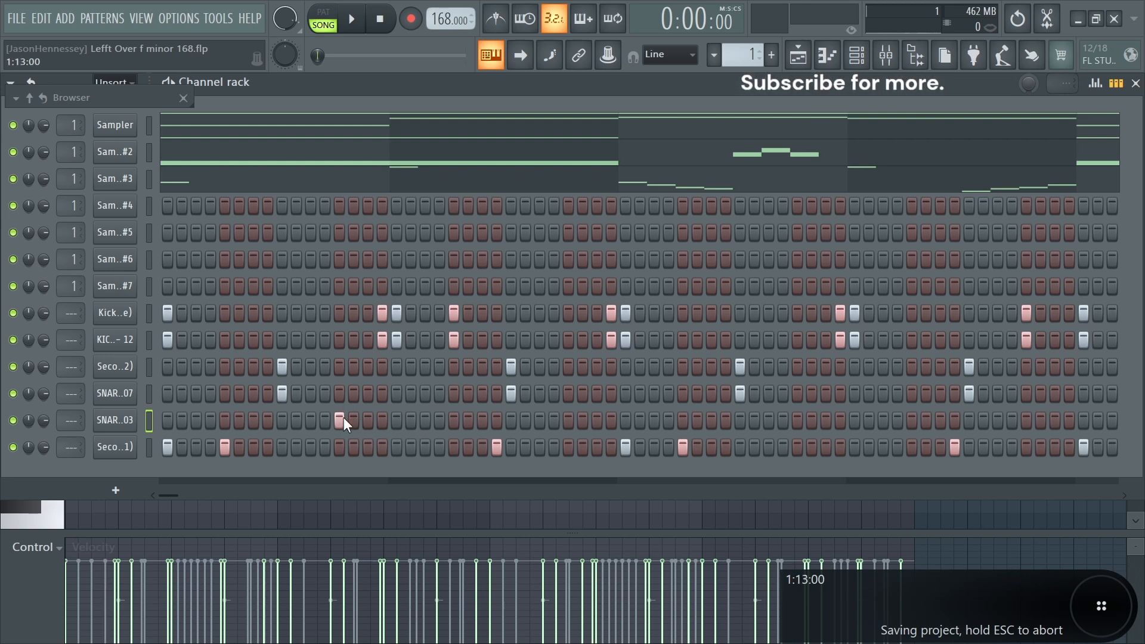
pyautogui.press('space')
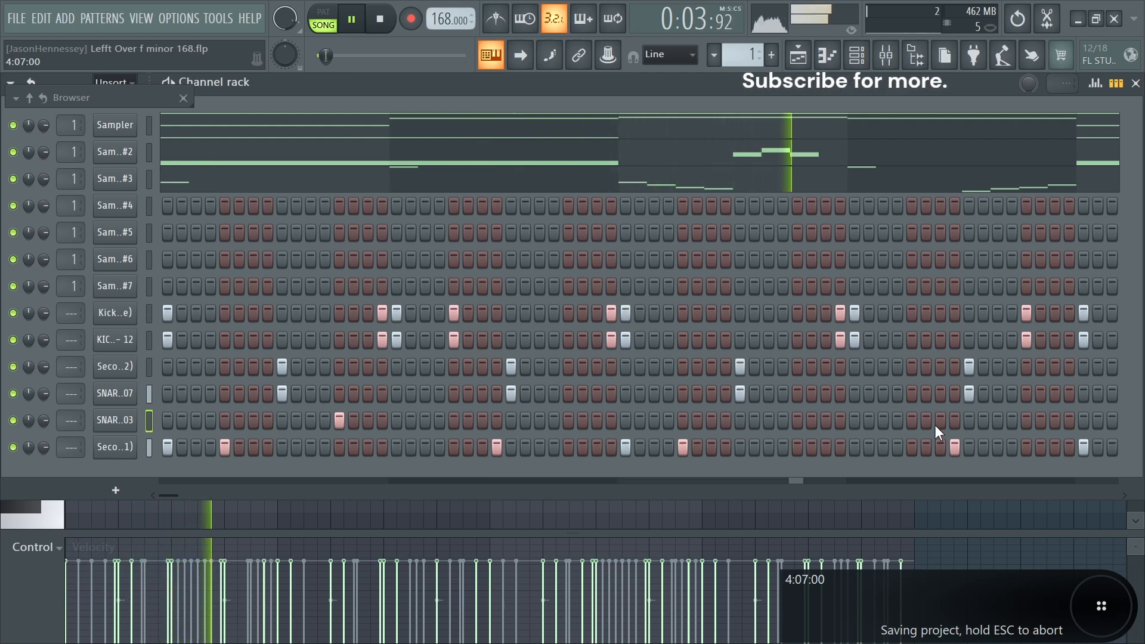
pyautogui.click(910, 417)
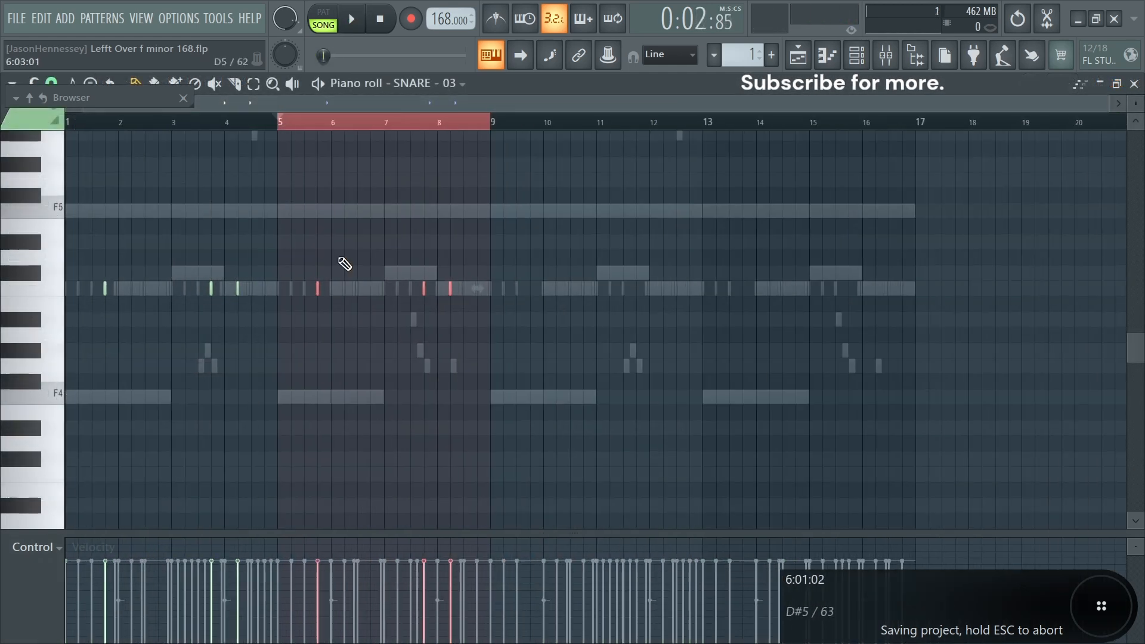
# - Open SNARE - 03 in the piano roll and duplicate its first eight bars to fill 16 bars
pyautogui.hotkey('ctrl', 'a')
pyautogui.hotkey('ctrl', 'b')
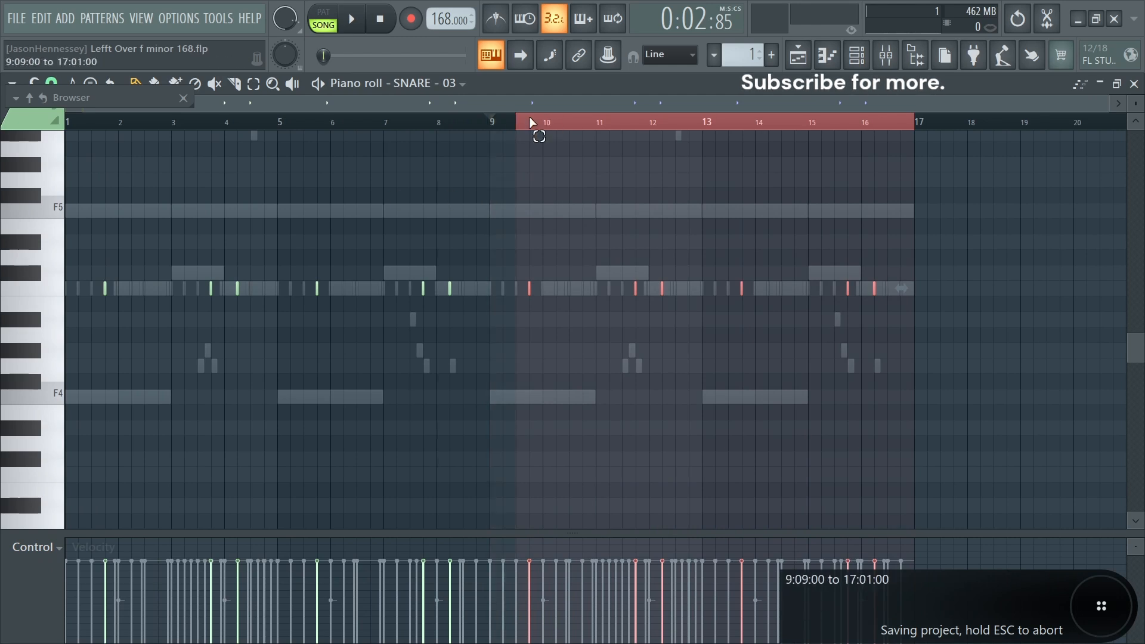
pyautogui.hotkey('ctrl', 'a')
pyautogui.scroll(1, 37, 546)
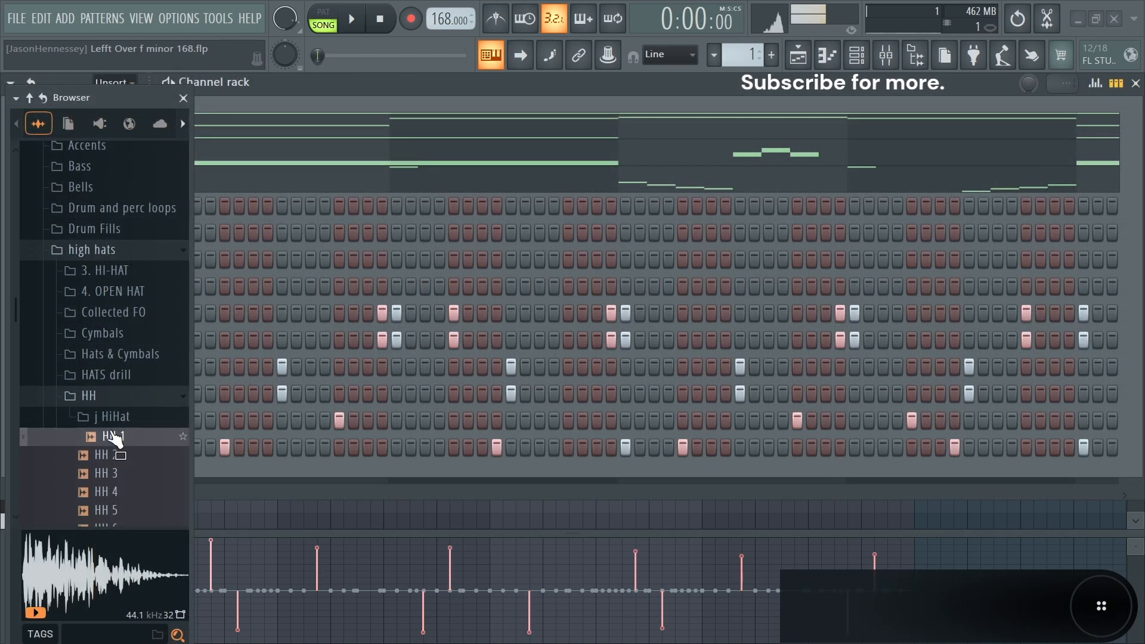
pyautogui.click(105, 398)
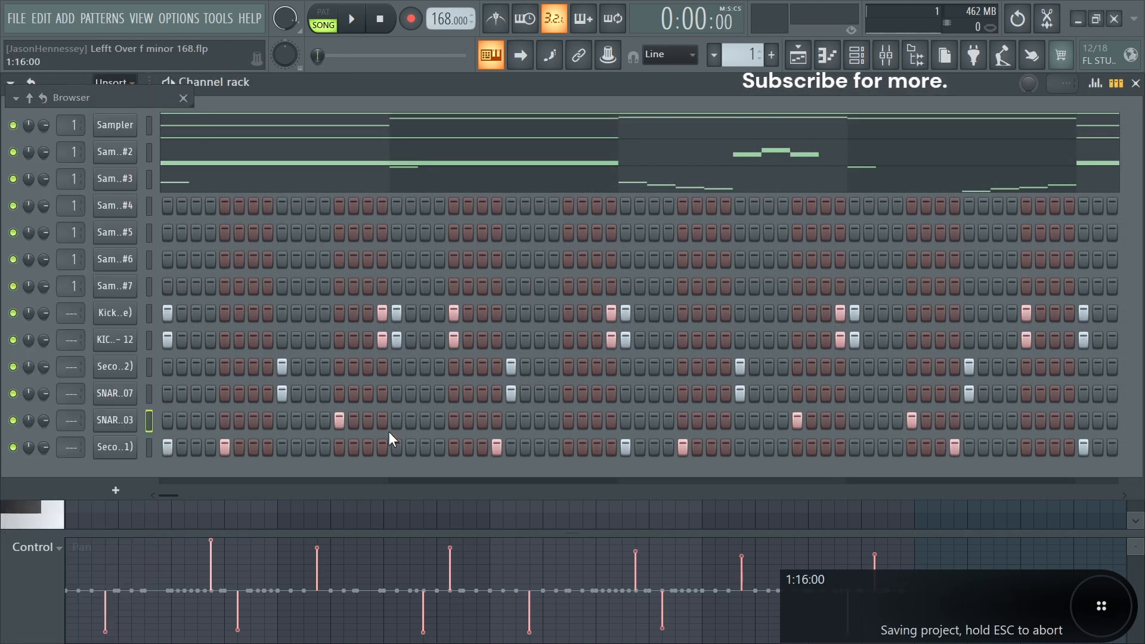
# - Load HH - 03 from the Hi-Hats folder into the channel rack and place its hi-hat steps
pyautogui.moveTo(72, 266)
pyautogui.click(109, 438)
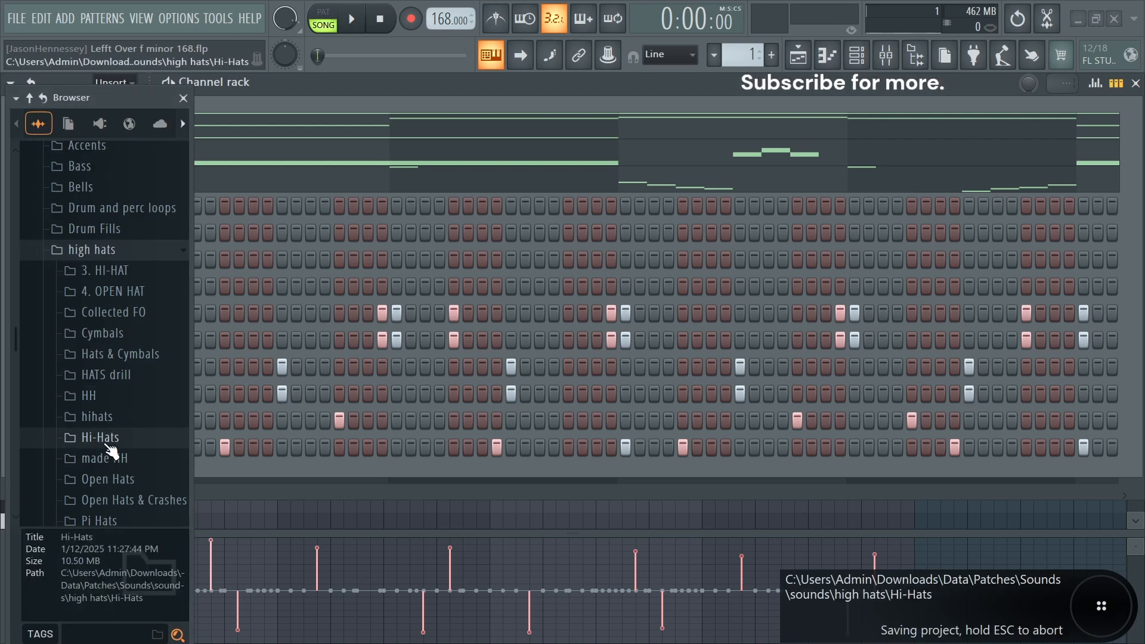
pyautogui.click(115, 477)
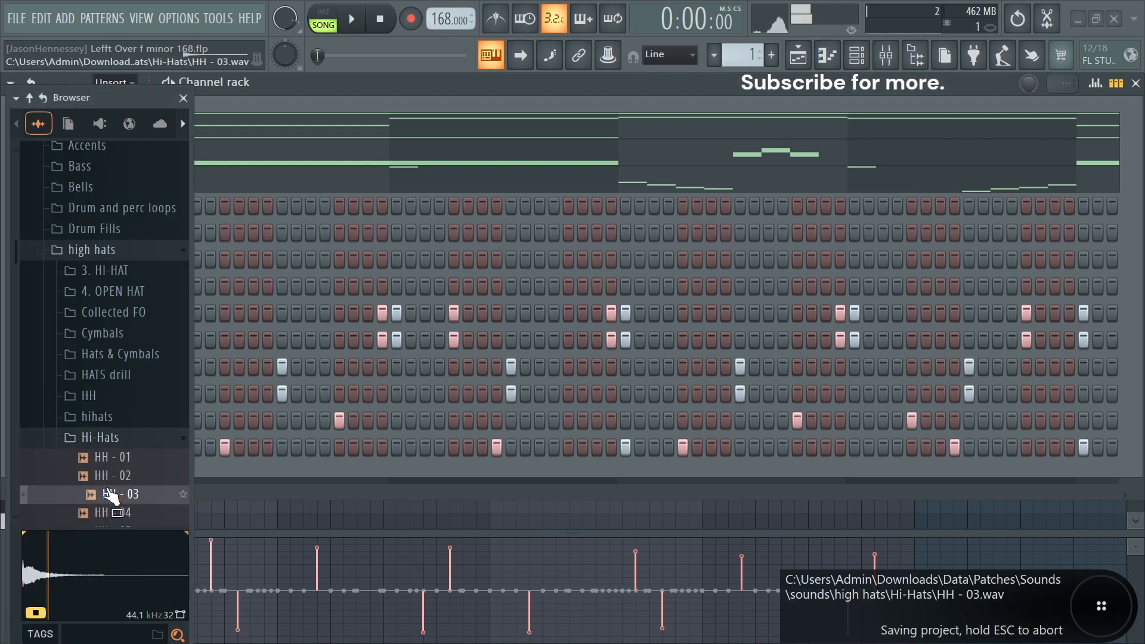
pyautogui.moveTo(111, 494)
pyautogui.mouseDown()
pyautogui.moveTo(126, 490)
pyautogui.moveTo(113, 472)
pyautogui.mouseUp()
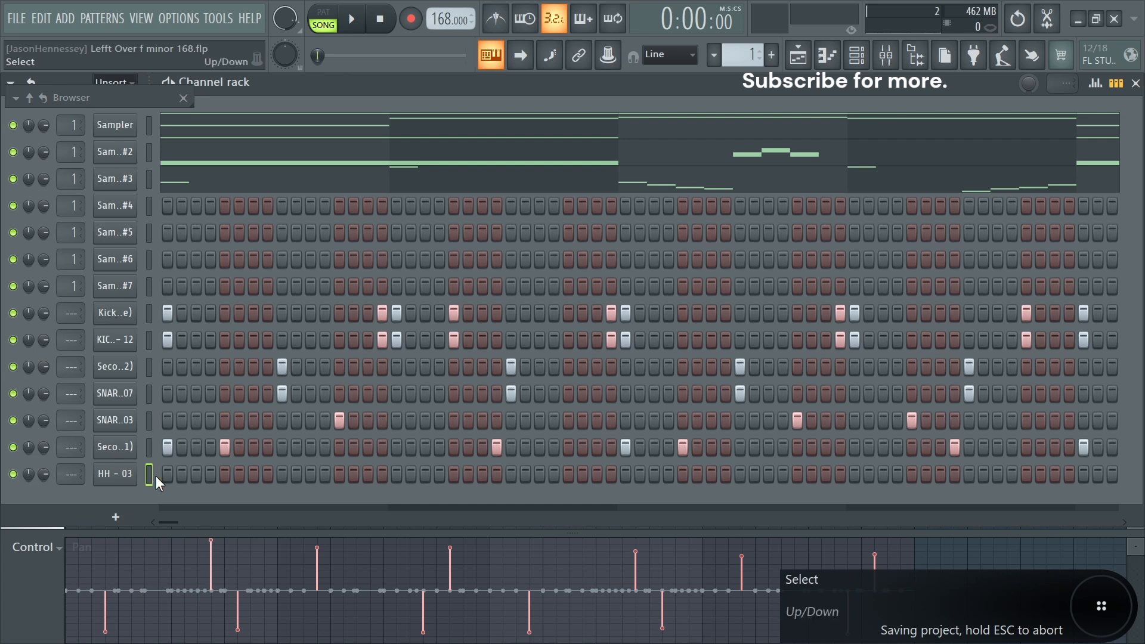
pyautogui.click(167, 473)
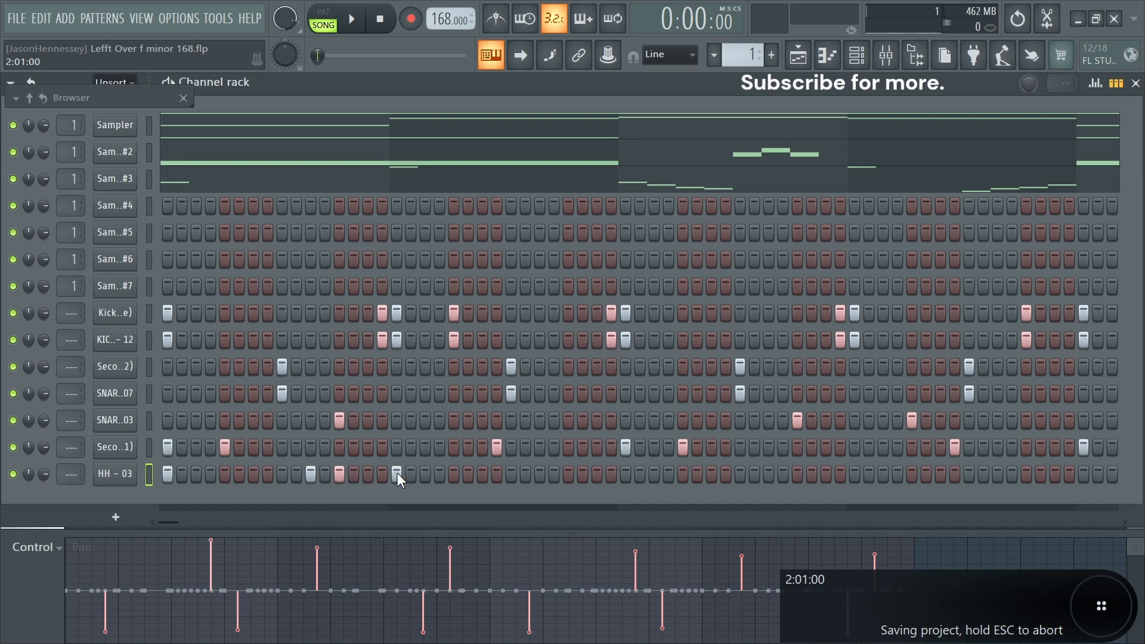
# - Open HH - 03 in the piano roll and lower the velocity of two hi-hat notes to about 45%
pyautogui.rightClick(115, 475)
pyautogui.click(189, 416)
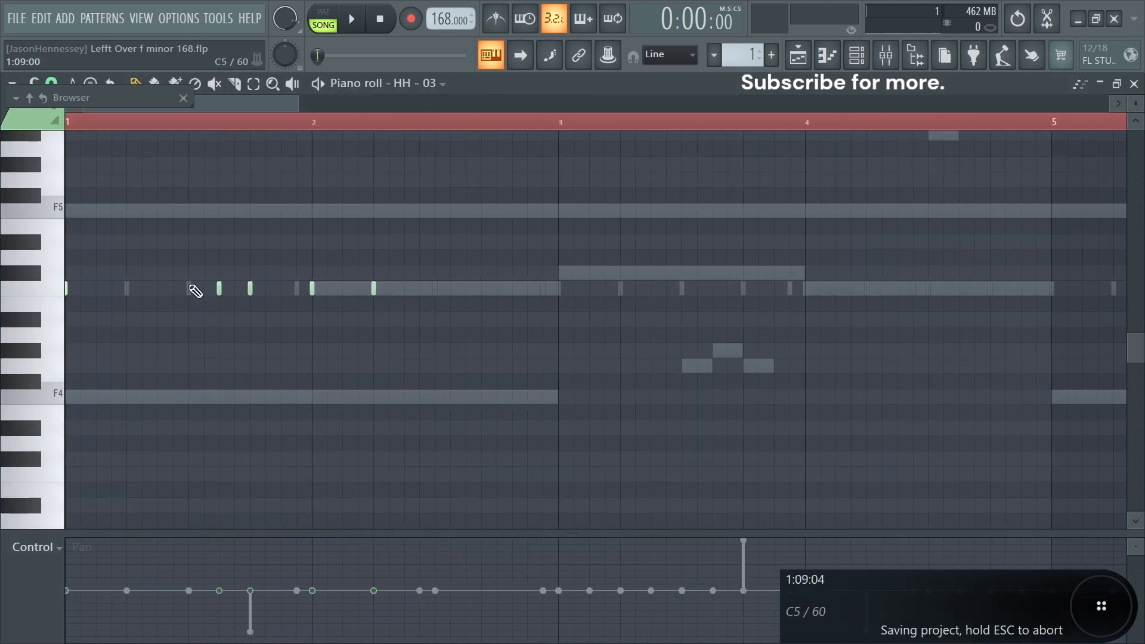
pyautogui.scroll(-2, 26, 551)
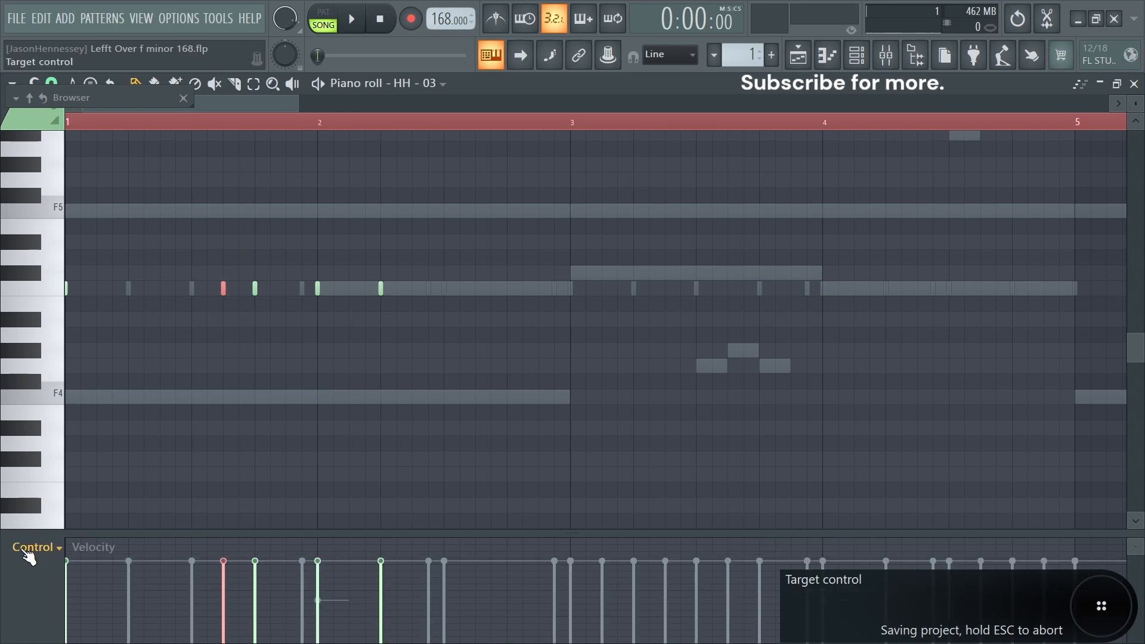
pyautogui.scroll(1, 28, 552)
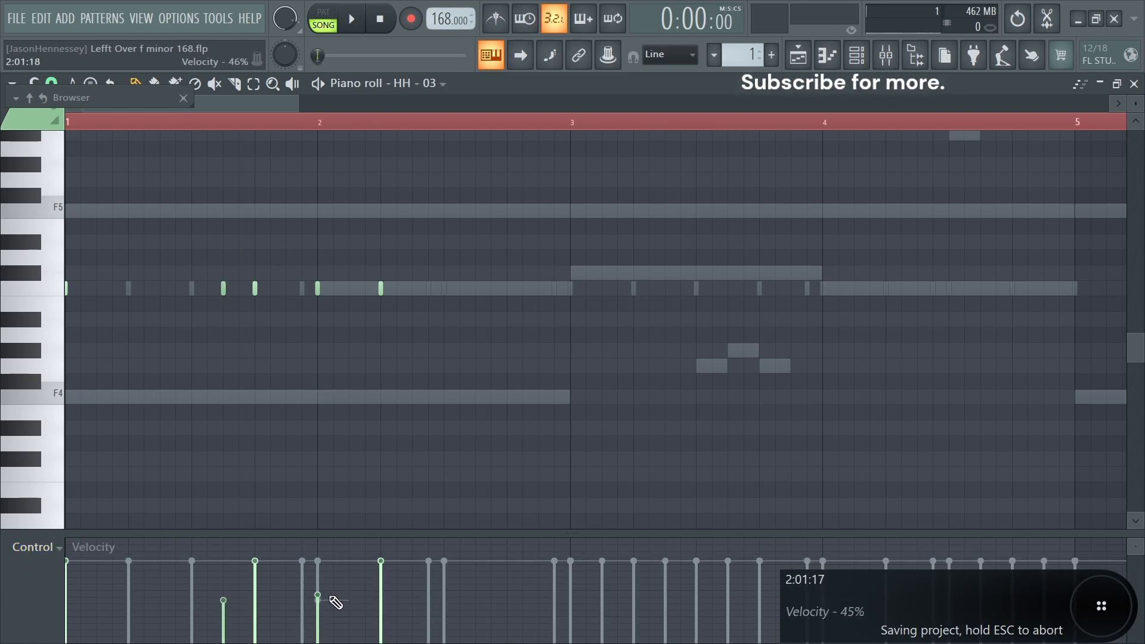
# - Play the hi-hats, select bars 1 to 17 and duplicate the HH - 03 pattern across all 16 bars
pyautogui.press('space')
pyautogui.scroll(-2, 477, 252)
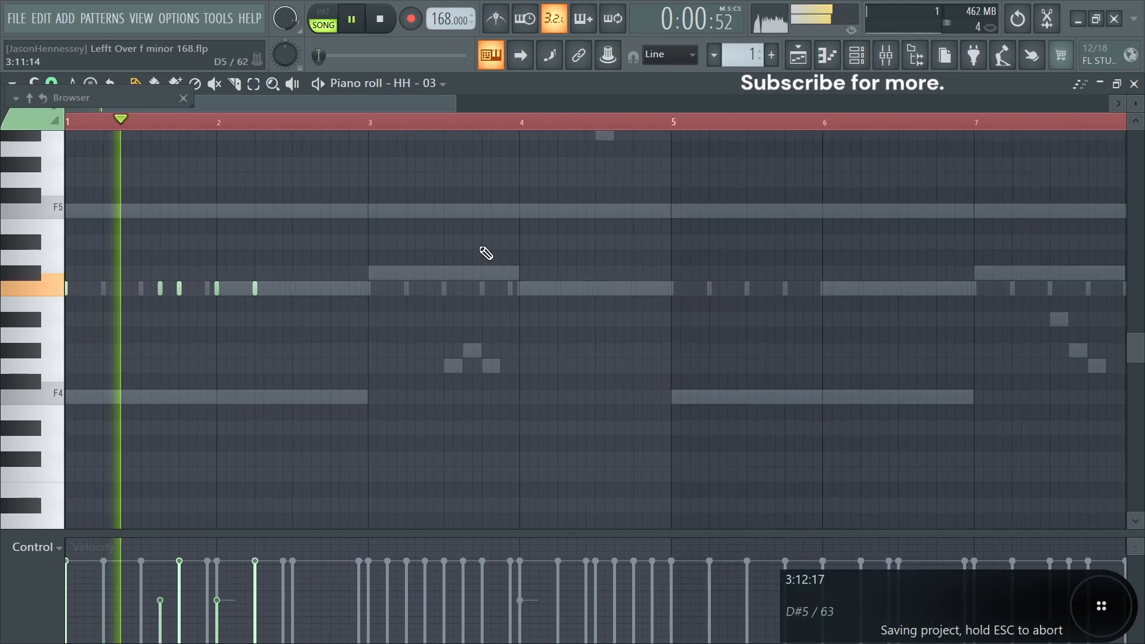
pyautogui.press('space')
pyautogui.press('space')
pyautogui.moveTo(1040, 123); pyautogui.dragTo(5, 128)
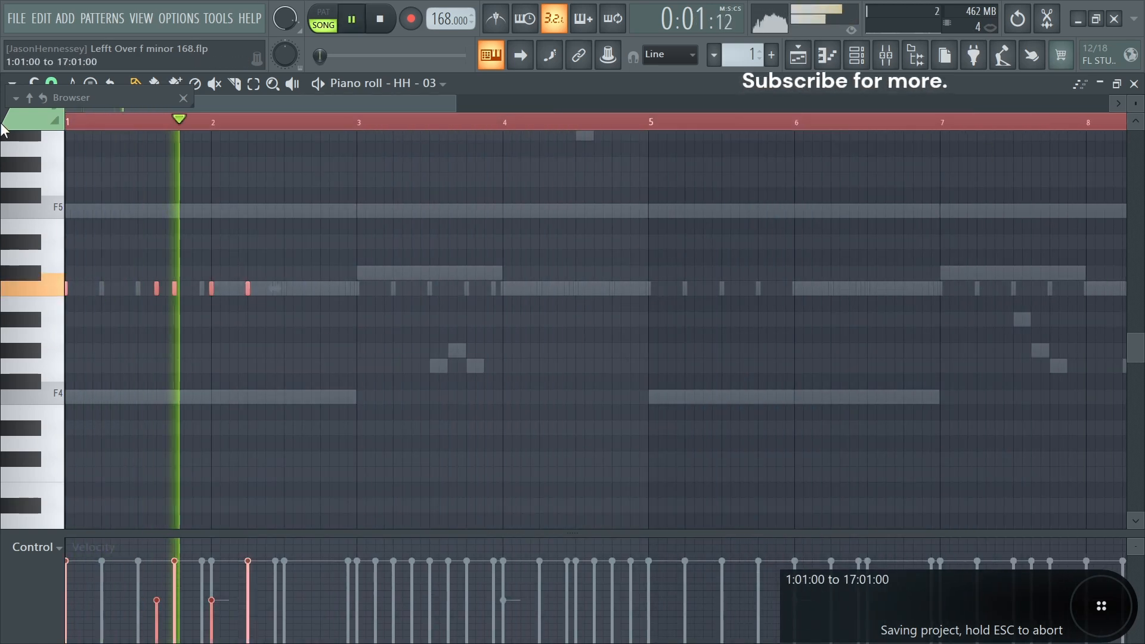
pyautogui.scroll(-2, 690, 158)
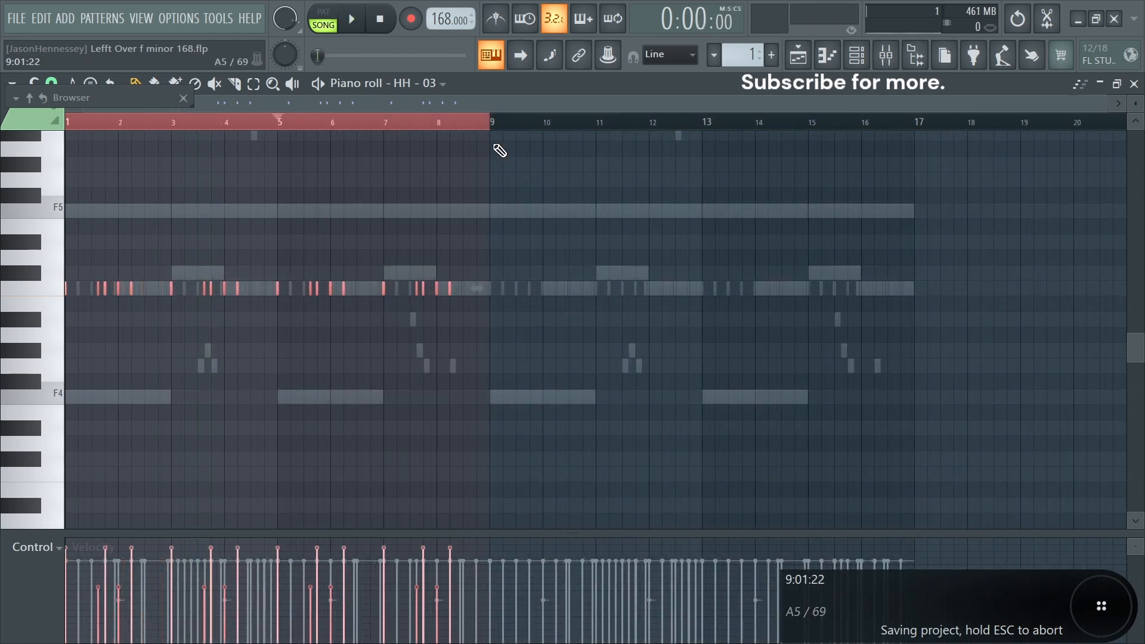
pyautogui.hotkey('ctrl', 'Right')
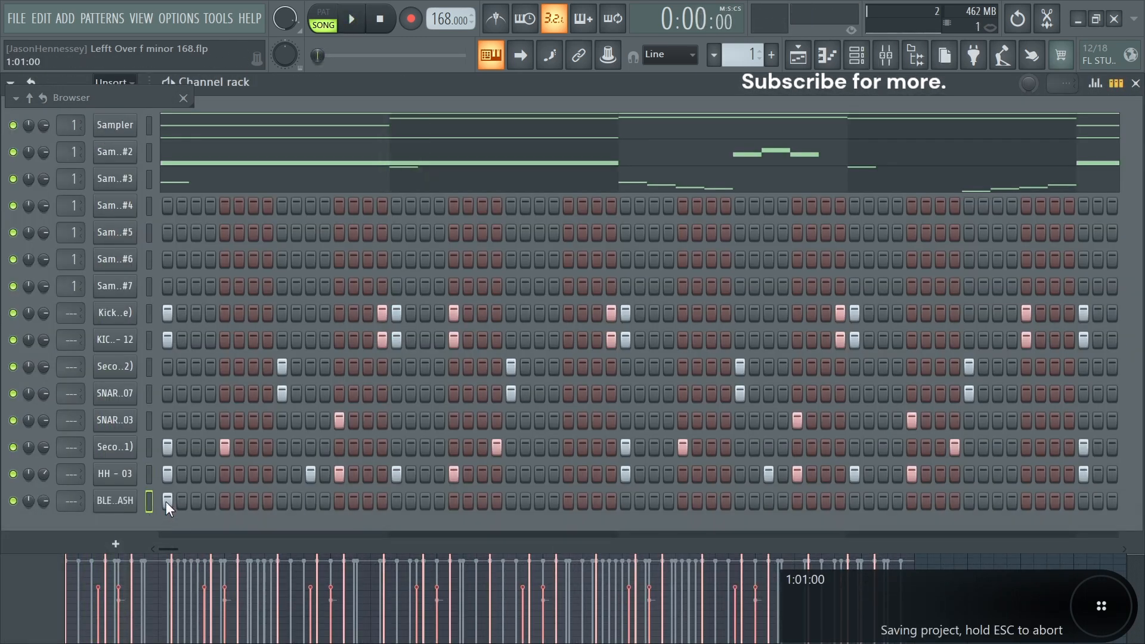
pyautogui.press('space')
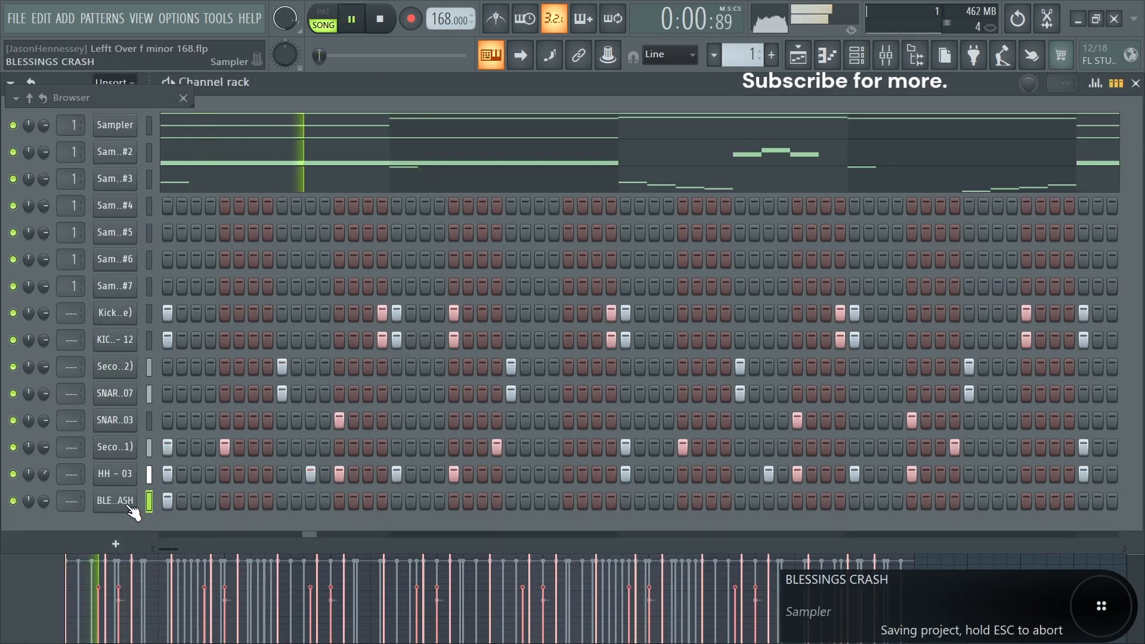
# - Open BLESSINGS CRASH in the piano roll and review its pattern during playback
pyautogui.rightClick(135, 500)
pyautogui.click(176, 412)
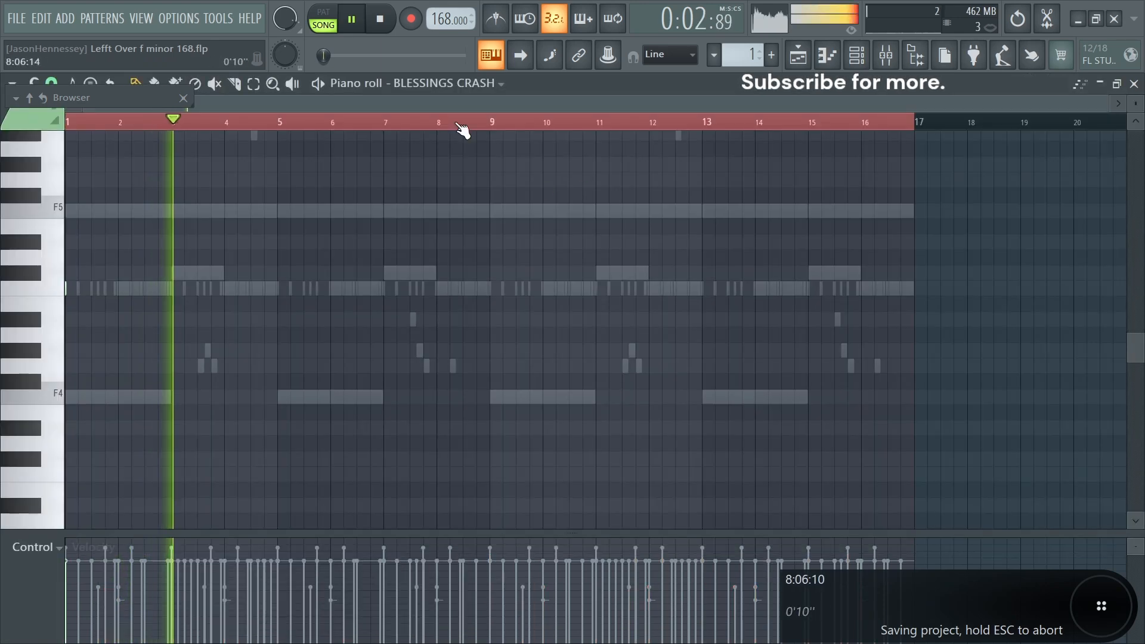
pyautogui.moveTo(925, 123); pyautogui.dragTo(503, 146)
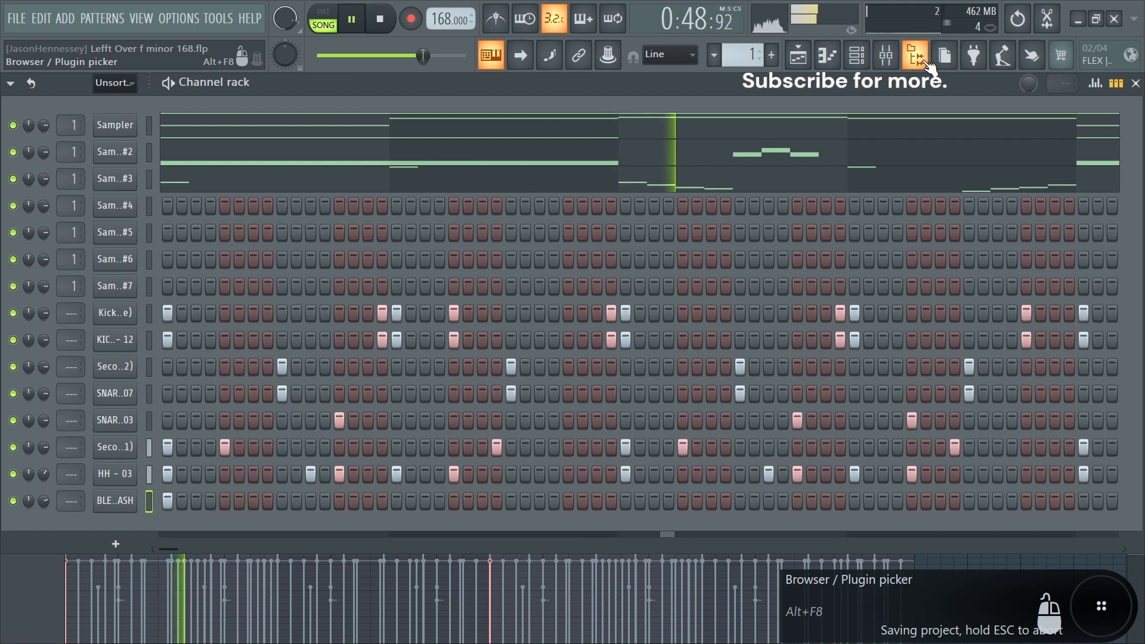
# - Browse the Open Hats & Crashes folder in the sample browser
pyautogui.click(916, 55)
pyautogui.click(104, 372)
pyautogui.click(114, 297)
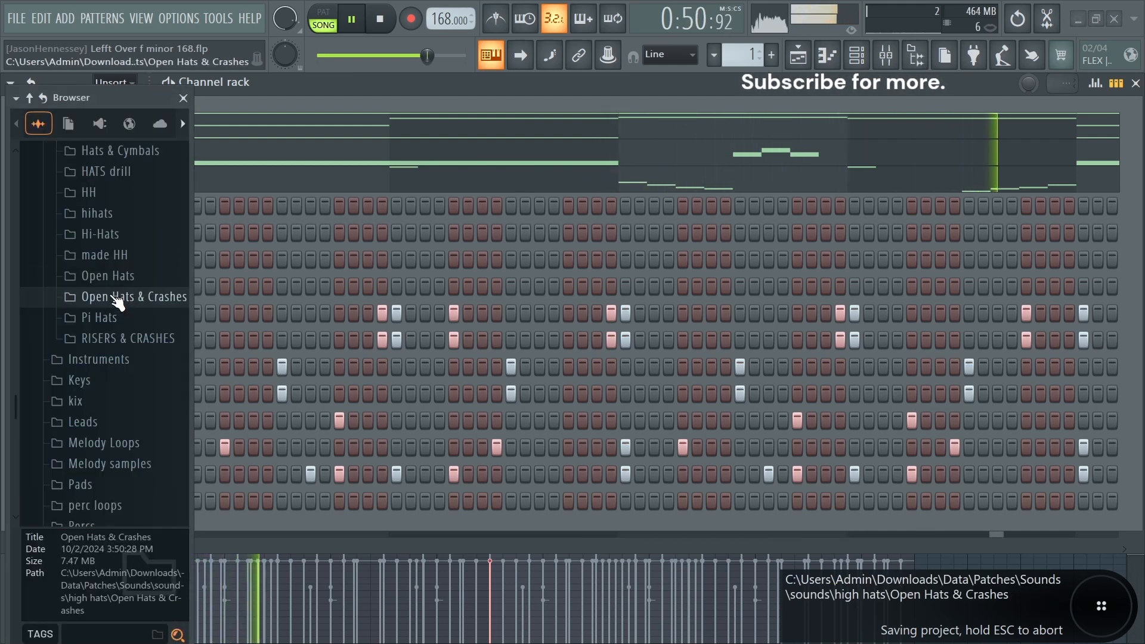
pyautogui.click(184, 97)
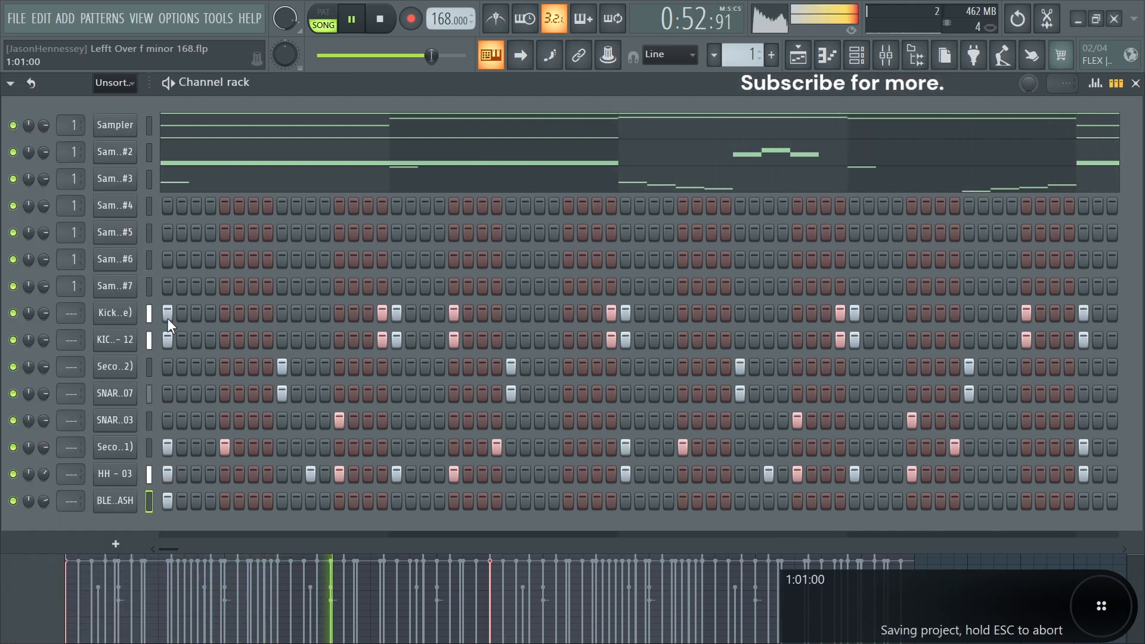
# - Stop playback and add a new FLEX instrument channel to the channel rack
pyautogui.press('space')
pyautogui.click(111, 542)
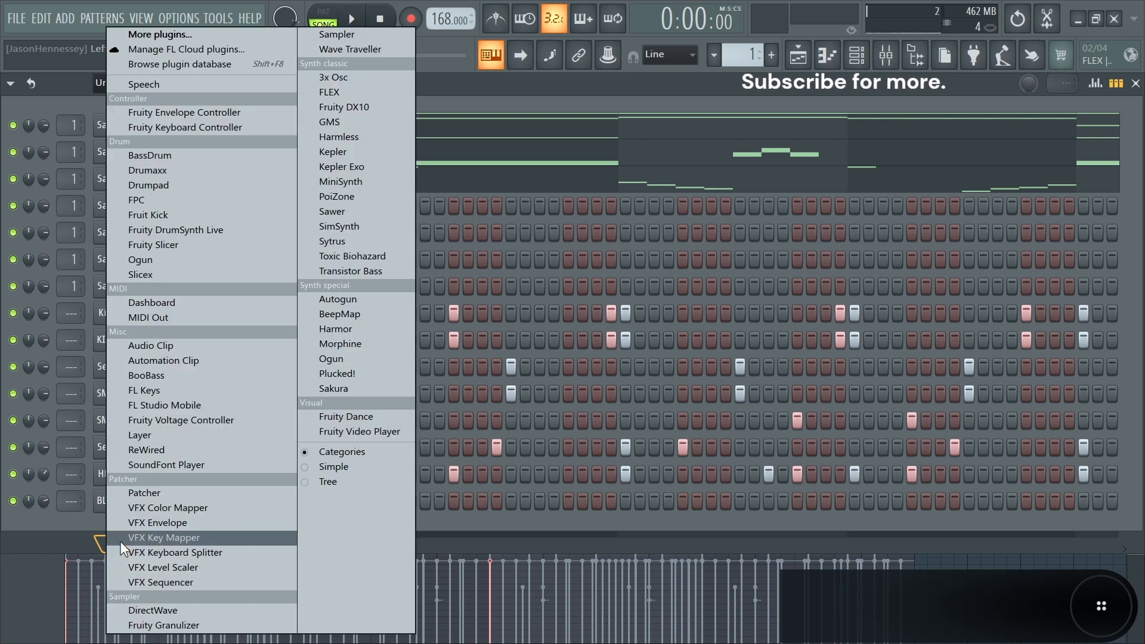
pyautogui.click(327, 93)
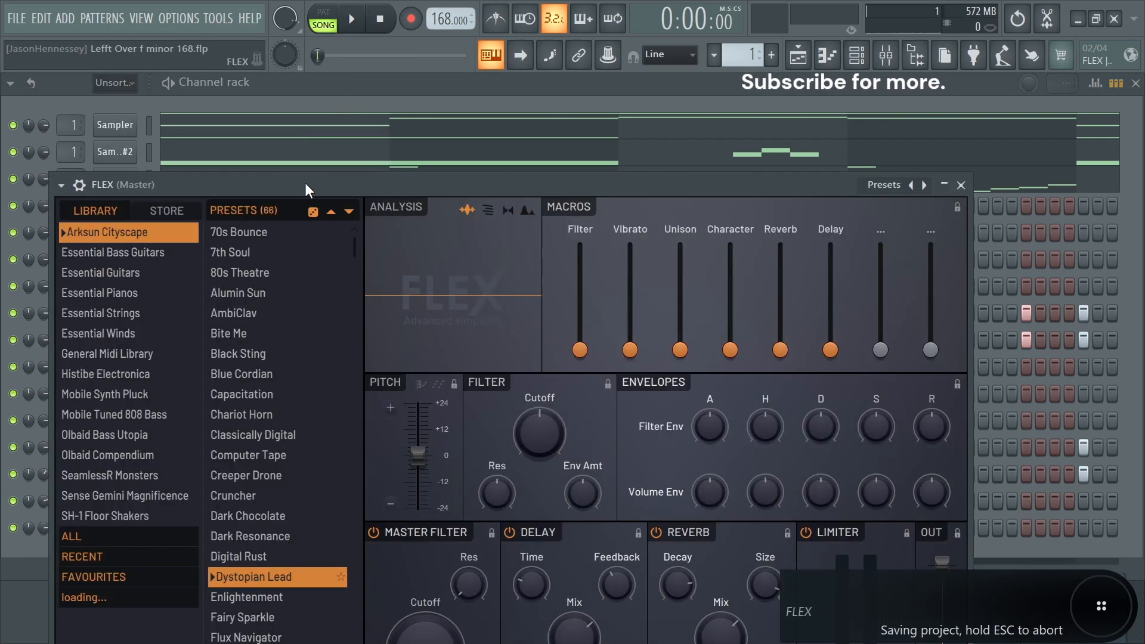
pyautogui.moveTo(306, 190); pyautogui.dragTo(368, 82)
# - Load the TRB RoundWound Xtra preset from the Essential Bass Guitars library in FLEX
pyautogui.click(192, 162)
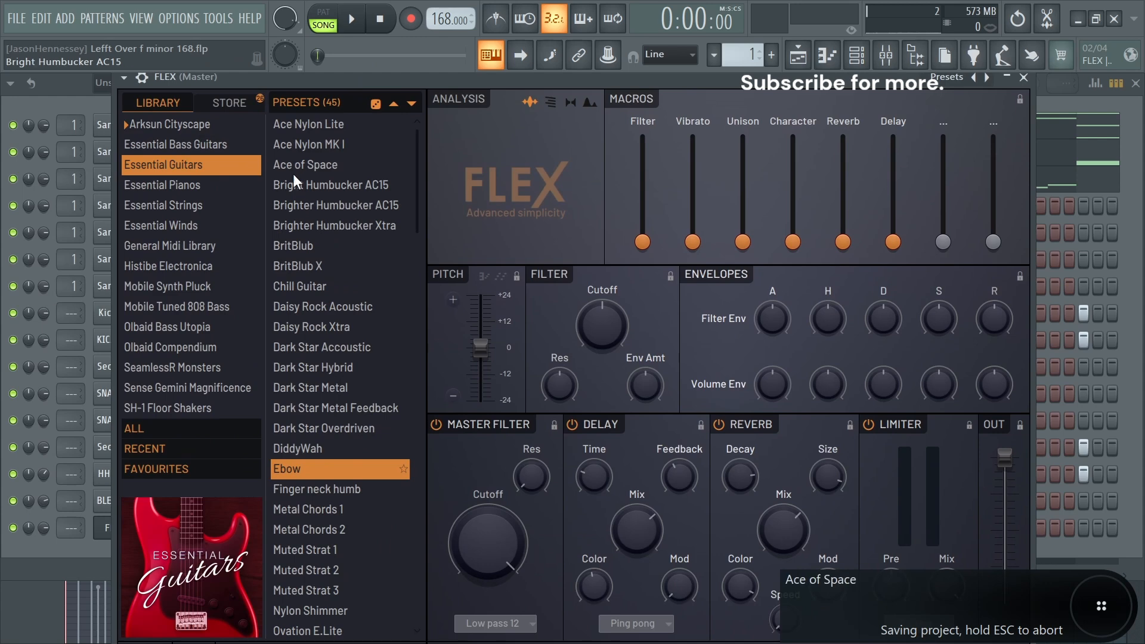
pyautogui.click(179, 145)
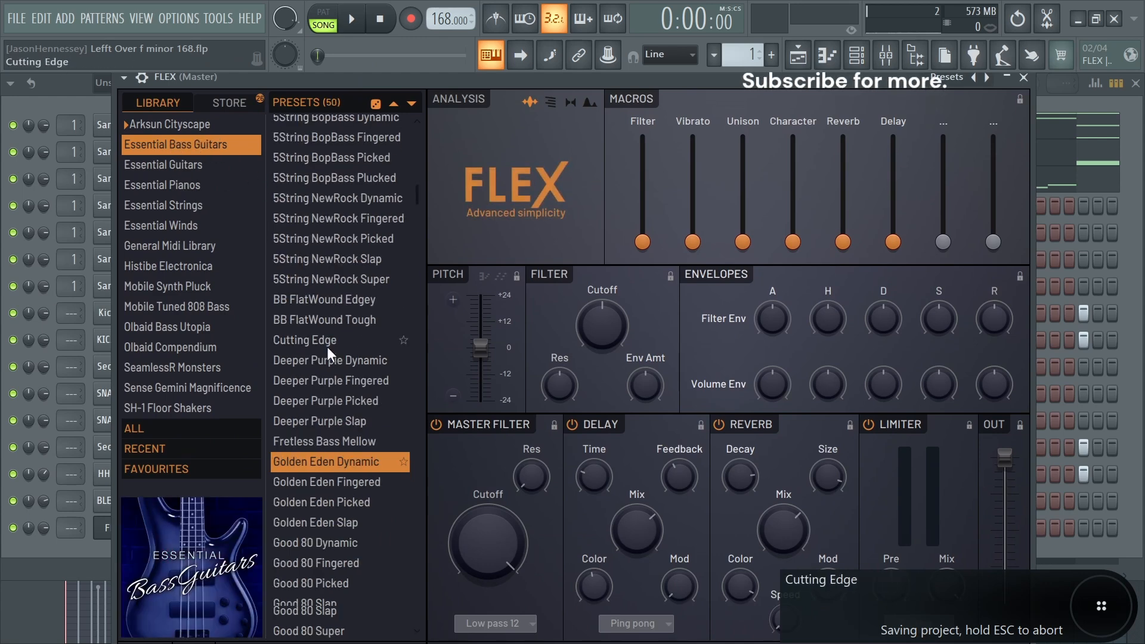
pyautogui.scroll(-8, 327, 346)
pyautogui.click(317, 493)
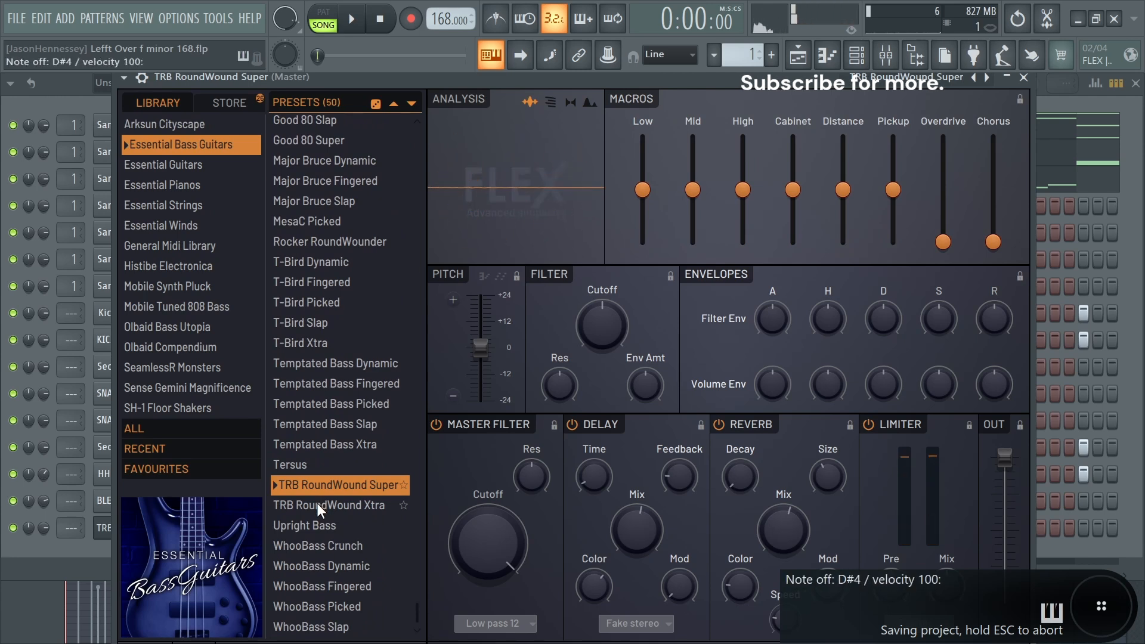
pyautogui.click(317, 503)
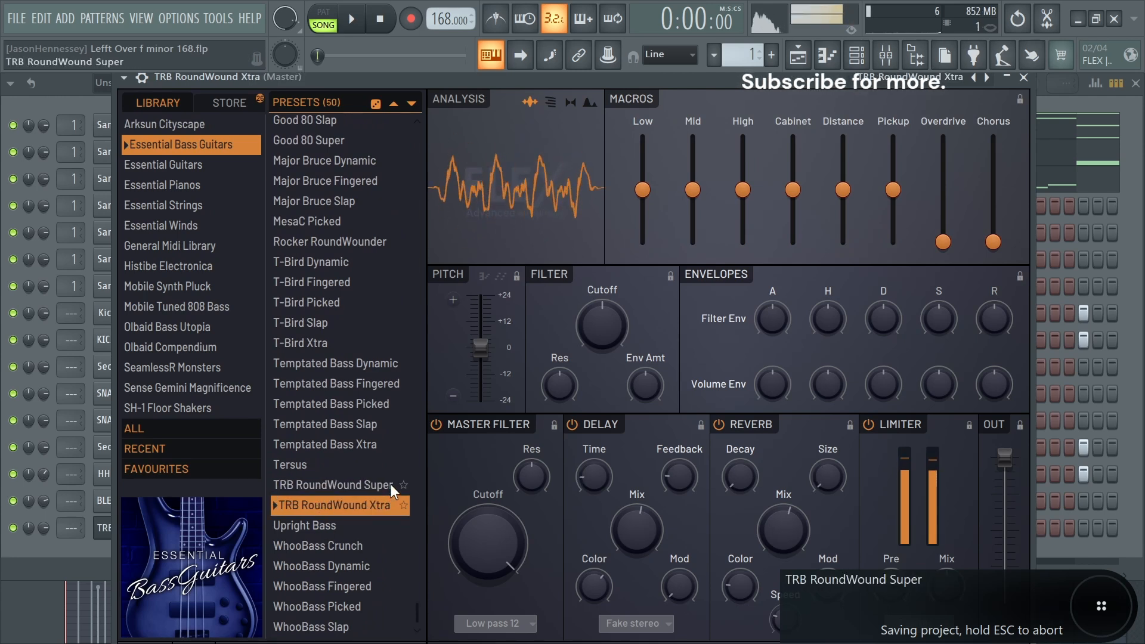
pyautogui.click(1023, 78)
# - Open TRB RoundWound Xtra in the piano roll and place a bass note on F5 at bar 1
pyautogui.rightClick(124, 524)
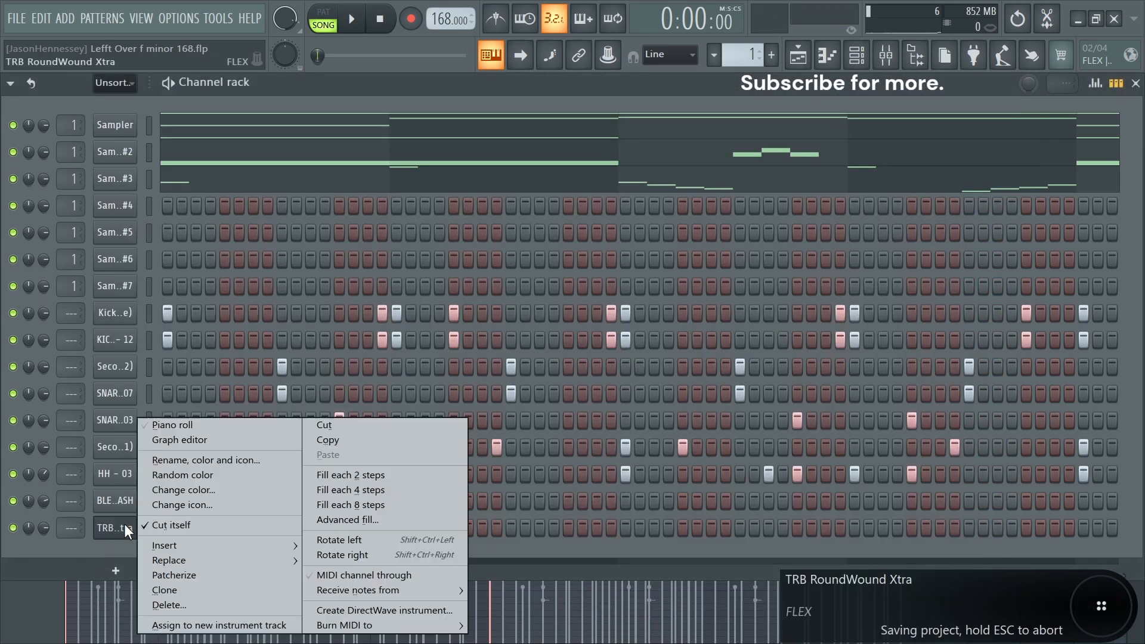
pyautogui.click(182, 424)
pyautogui.click(46, 228)
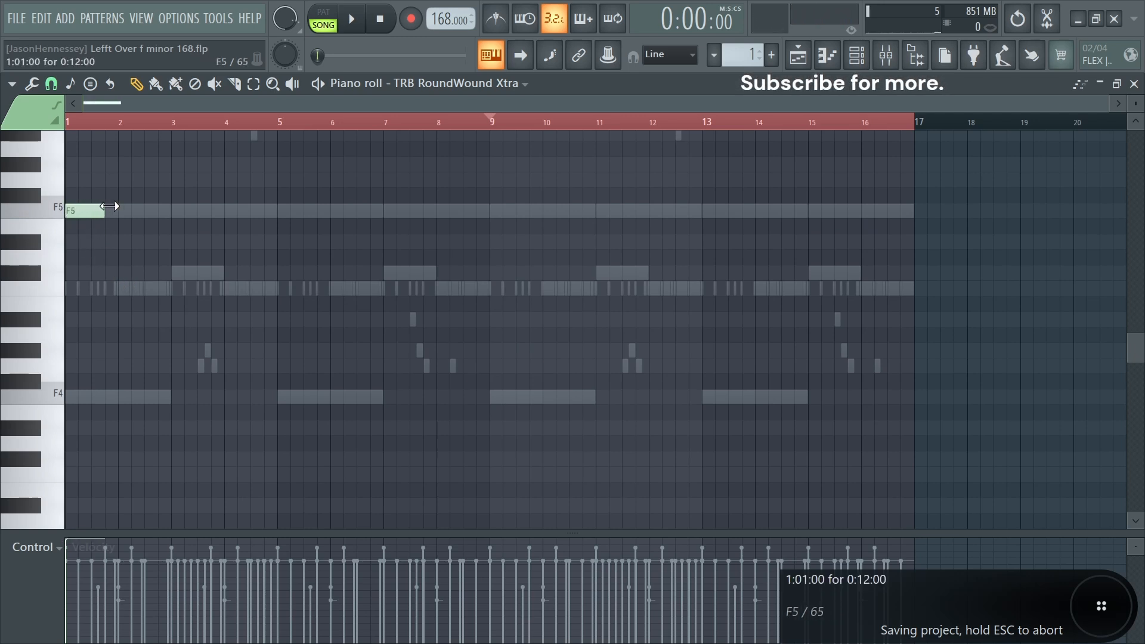
# - Select the bass note and transpose it down to F3
pyautogui.hotkey('ctrl', 'a')
pyautogui.press('space')
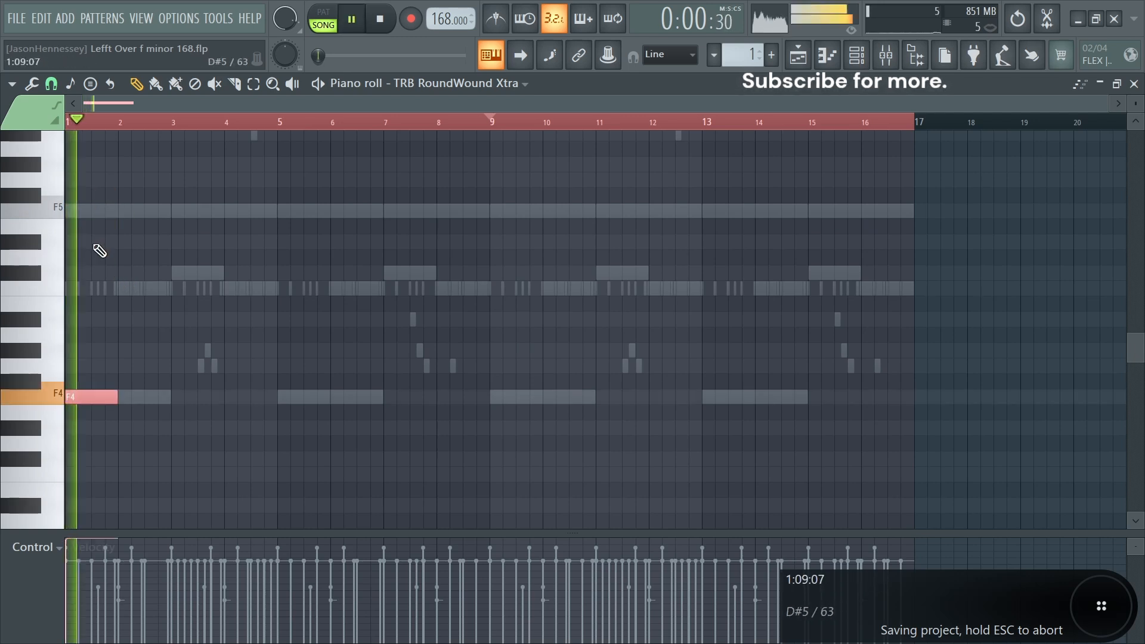
pyautogui.hotkey('ctrl', 'Down')
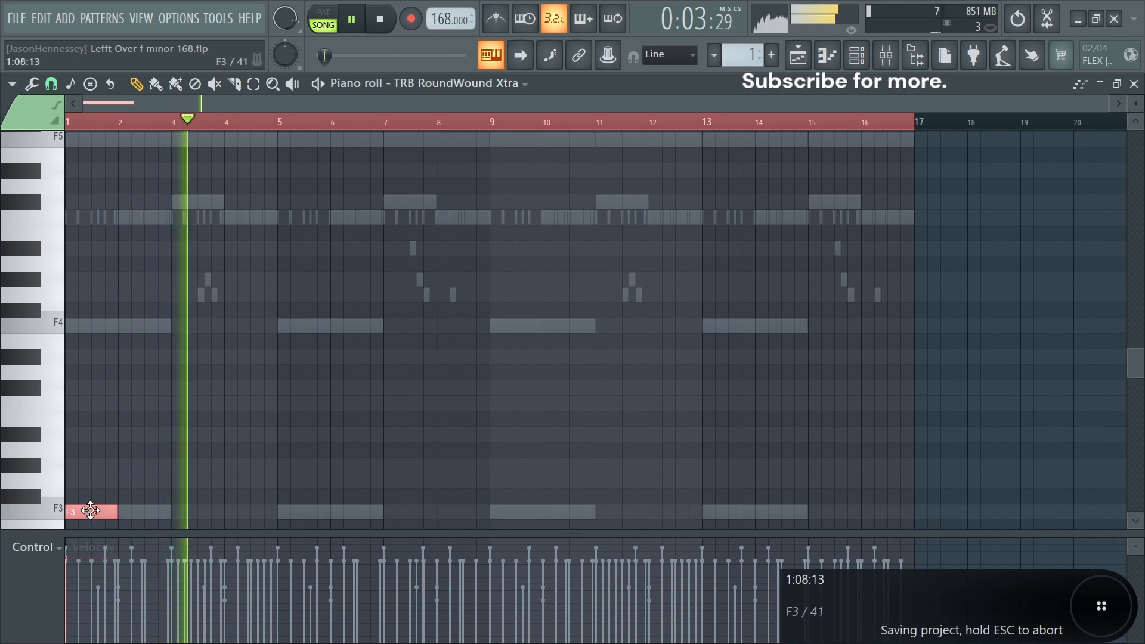
# - Place F3 bass notes at bars 5, 9 and 13, matching the first note's one-bar length
pyautogui.click(302, 512)
pyautogui.click(460, 513)
pyautogui.moveTo(460, 513); pyautogui.dragTo(507, 513)
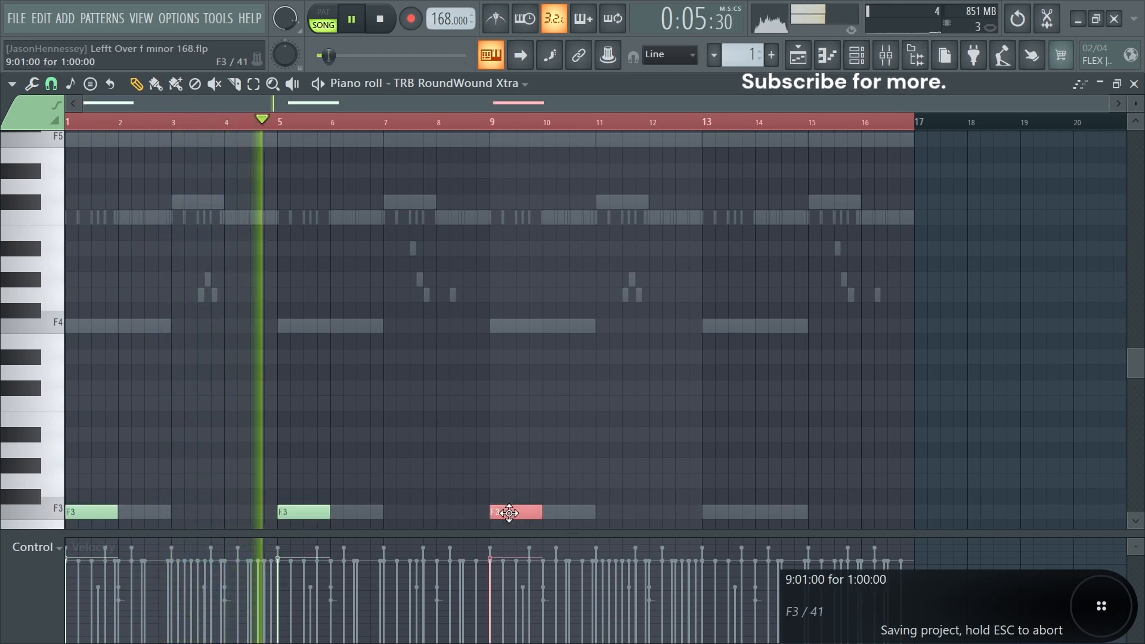
pyautogui.moveTo(817, 513); pyautogui.dragTo(718, 505)
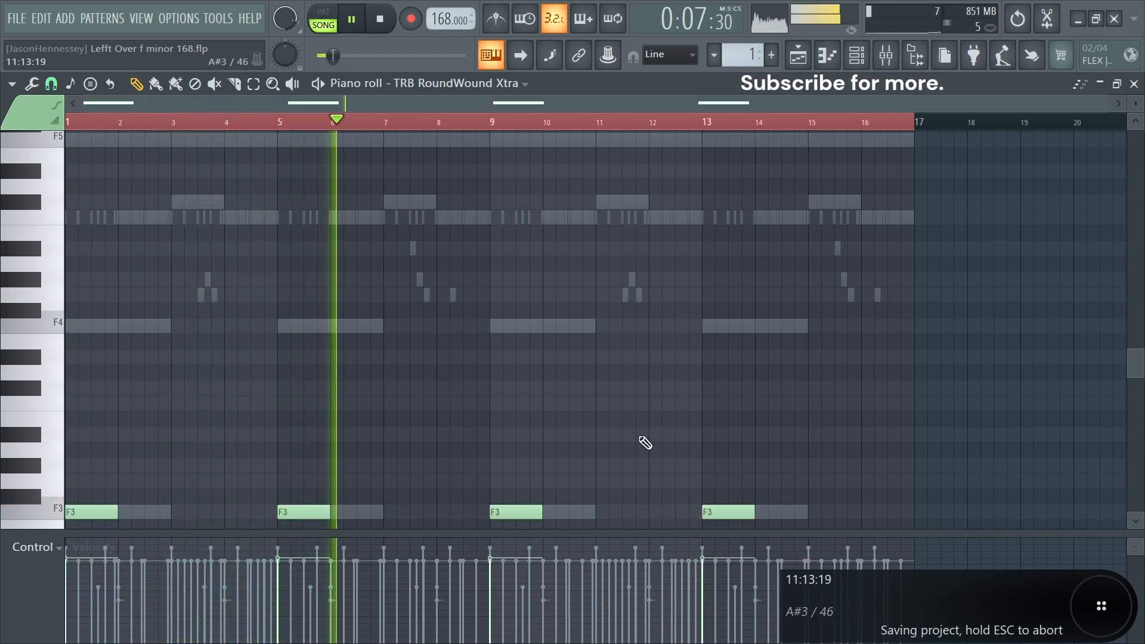
# - Add a short passing note just before bar 9 and move it to G#3
pyautogui.scroll(-4, 614, 407)
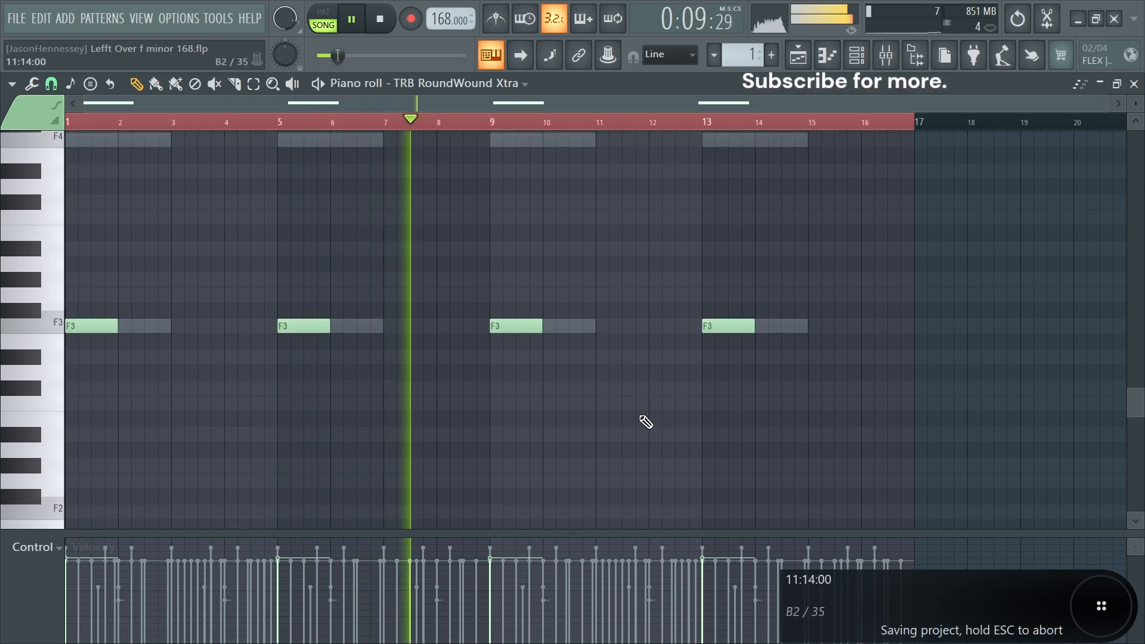
pyautogui.scroll(5, 472, 388)
pyautogui.click(541, 266)
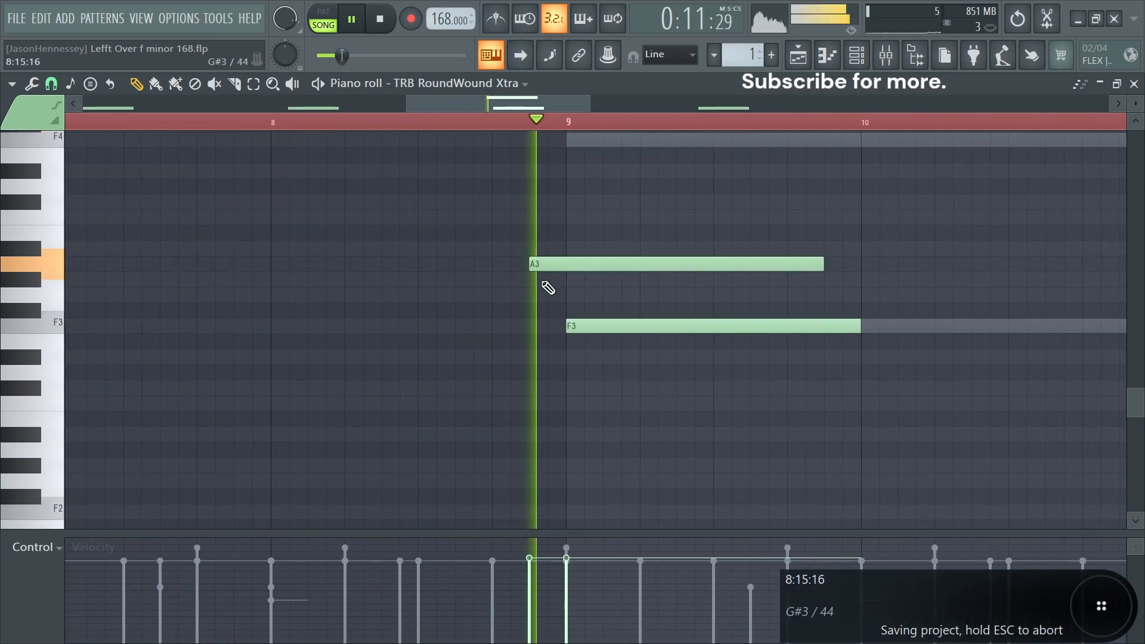
pyautogui.moveTo(574, 261); pyautogui.dragTo(570, 290)
pyautogui.press('space')
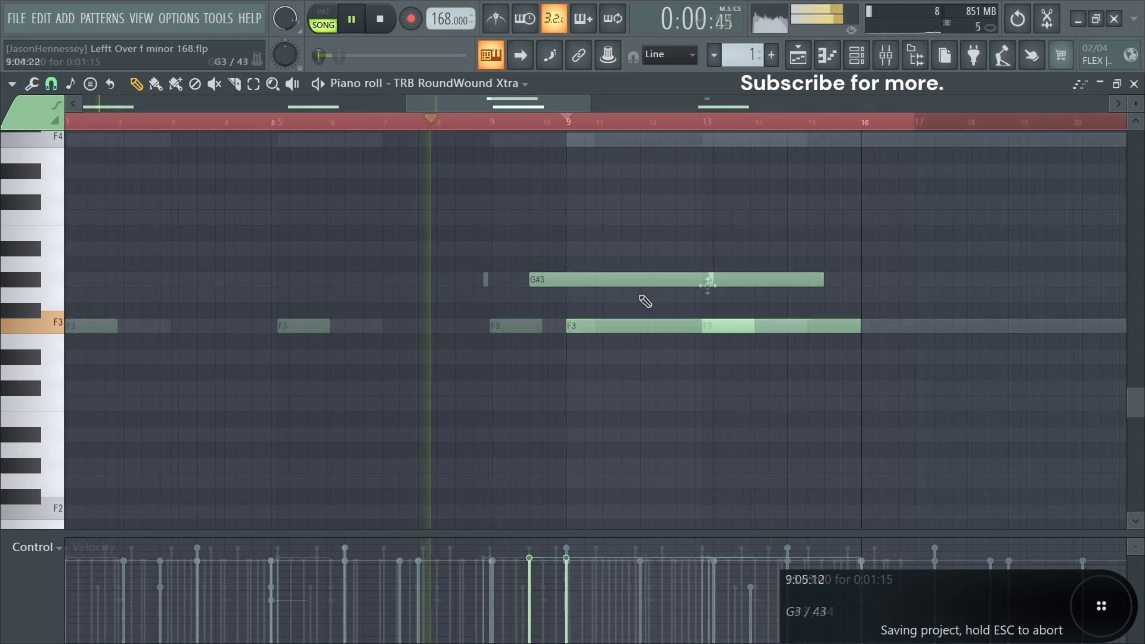
# - Add a short G3 passing note just before bar 13 and nudge the G#3 note's position
pyautogui.moveTo(708, 281); pyautogui.dragTo(693, 305)
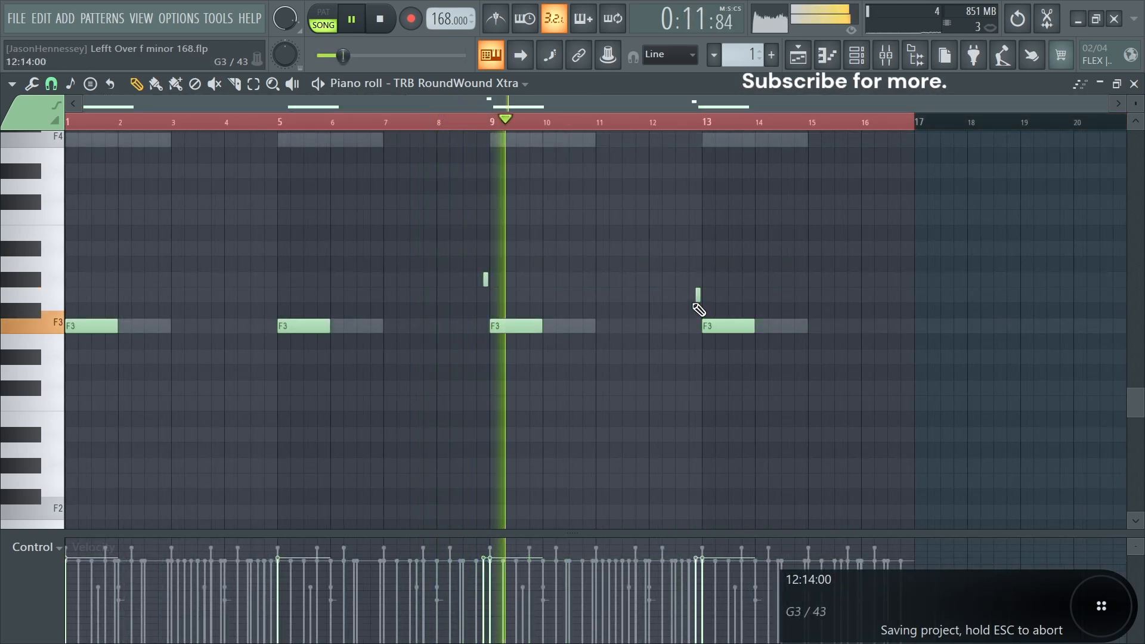
pyautogui.scroll(4, 453, 297)
pyautogui.moveTo(545, 283); pyautogui.dragTo(531, 287)
# - Play back the bassline and scroll through it in the piano roll
pyautogui.press('space')
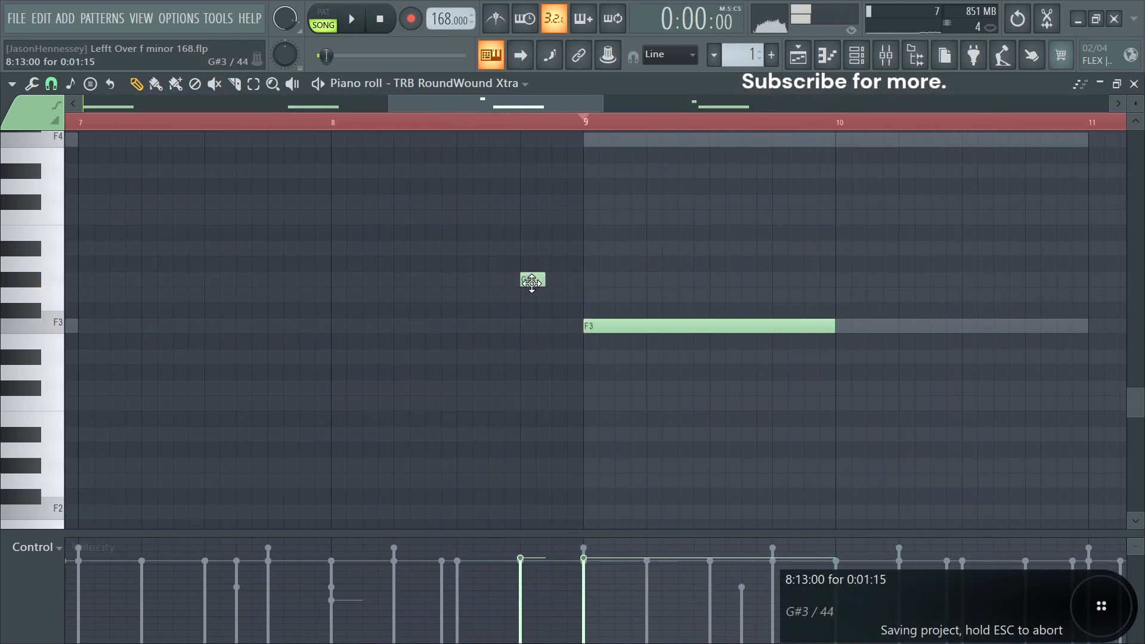
pyautogui.press('space')
pyautogui.scroll(-1, 482, 263)
pyautogui.moveTo(362, 124); pyautogui.dragTo(65, 122)
pyautogui.scroll(-3, 363, 292)
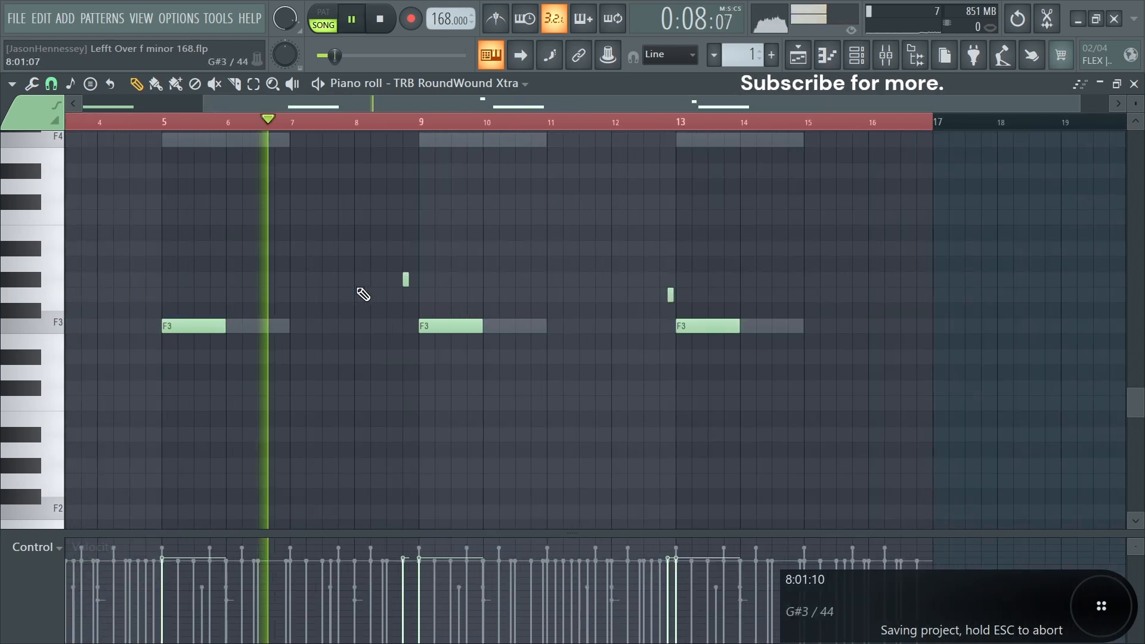
pyautogui.scroll(5, 692, 319)
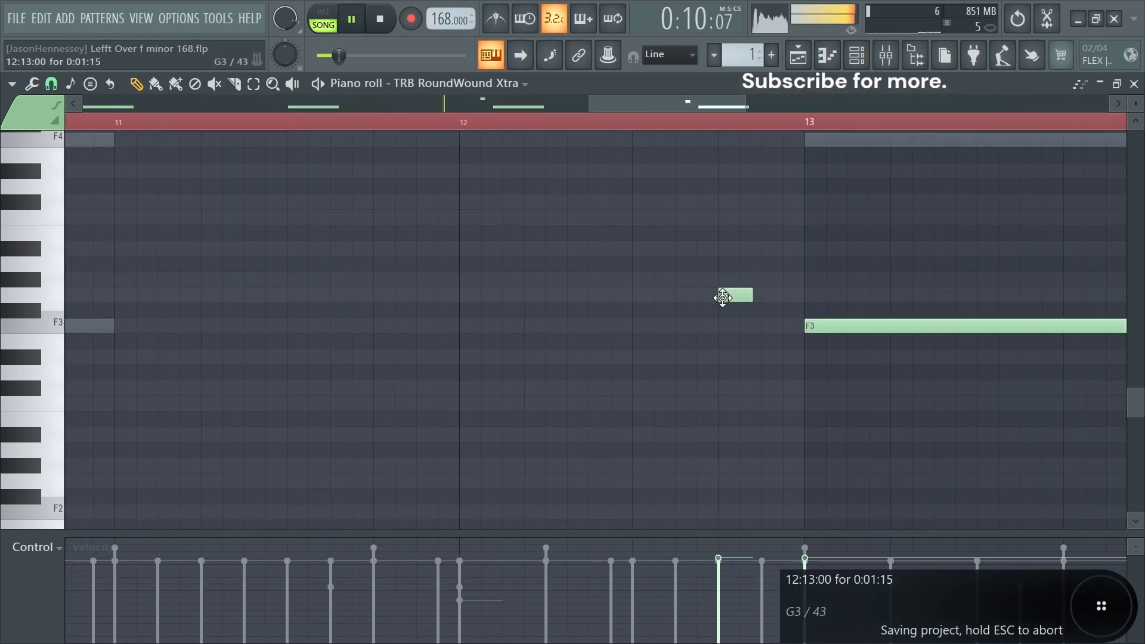
# - Duplicate the short G3 passing note to the start of bar 12 in the bassline
pyautogui.scroll(-3, 540, 305)
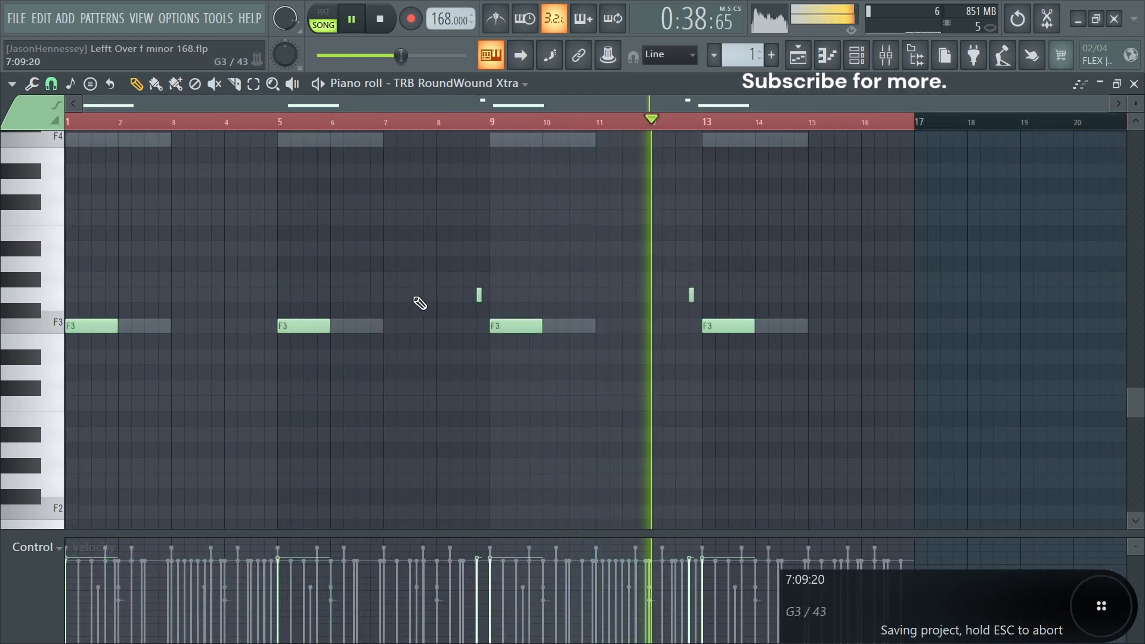
pyautogui.scroll(2, 749, 321)
pyautogui.scroll(3, 688, 307)
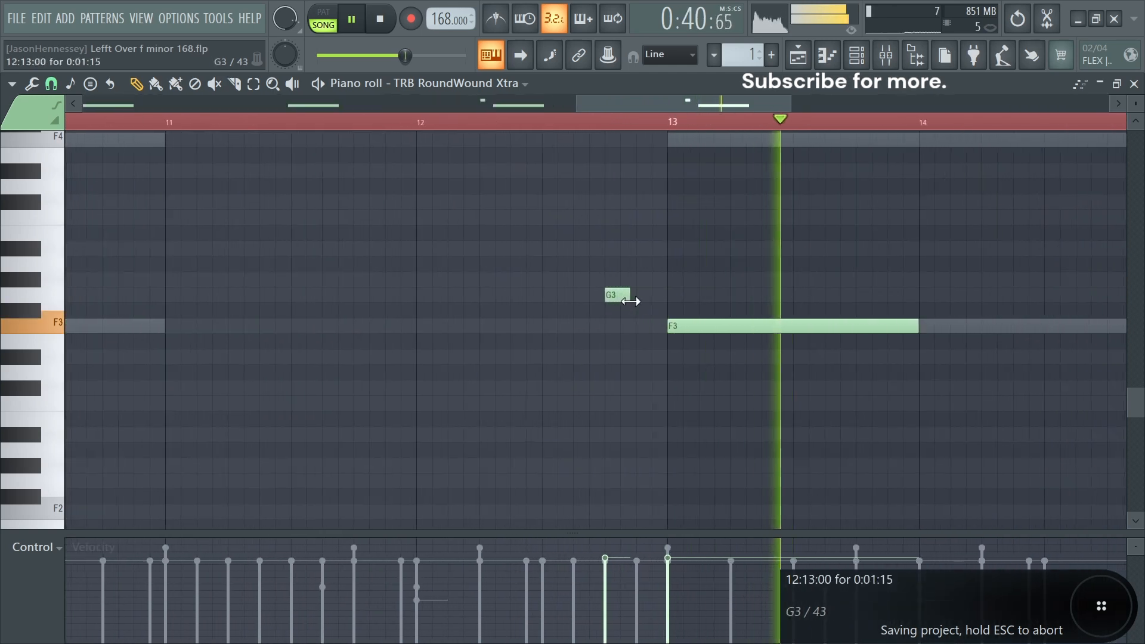
pyautogui.moveTo(608, 296); pyautogui.dragTo(421, 298)
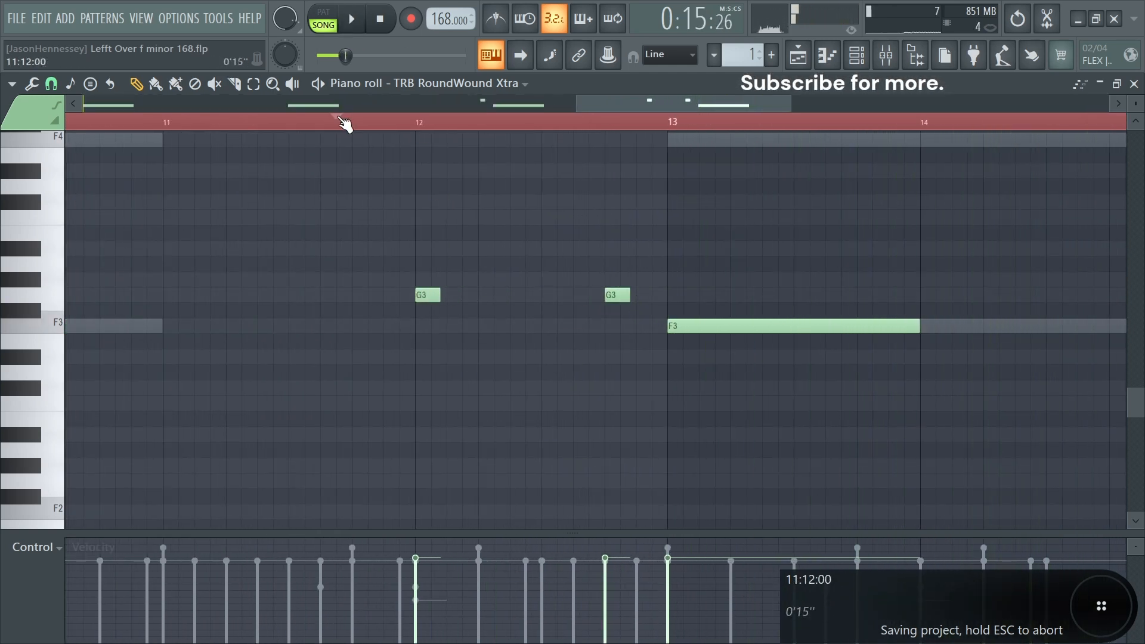
# - Move the bar-12 passing note up to C4
pyautogui.scroll(-3, 488, 328)
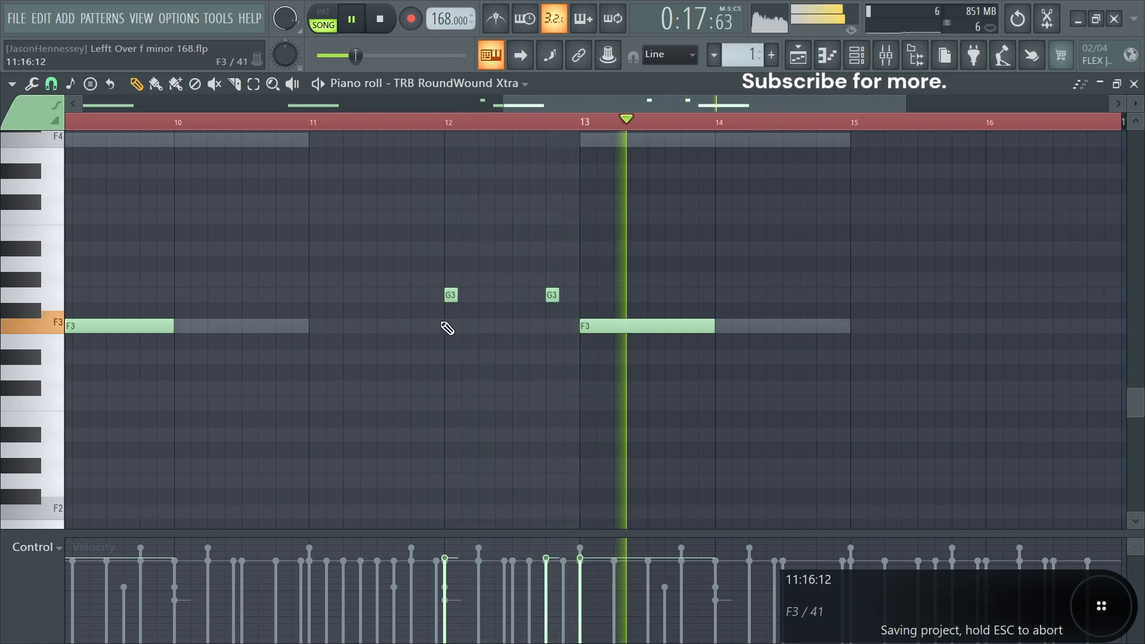
pyautogui.scroll(2, 473, 294)
pyautogui.moveTo(468, 281); pyautogui.dragTo(468, 279)
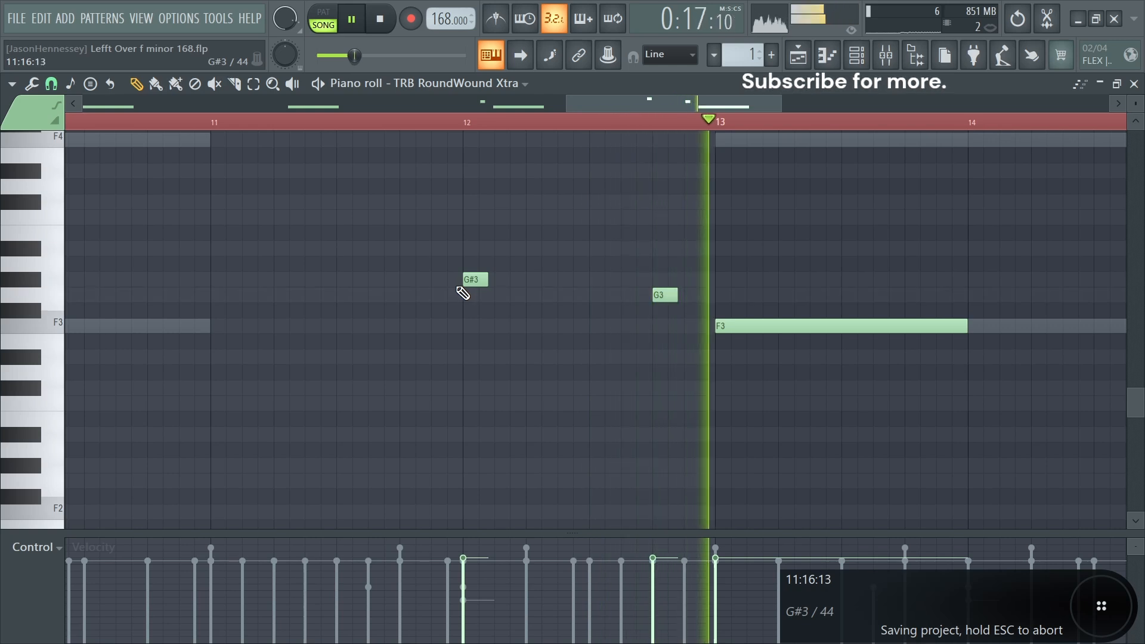
pyautogui.moveTo(596, 279); pyautogui.dragTo(595, 217)
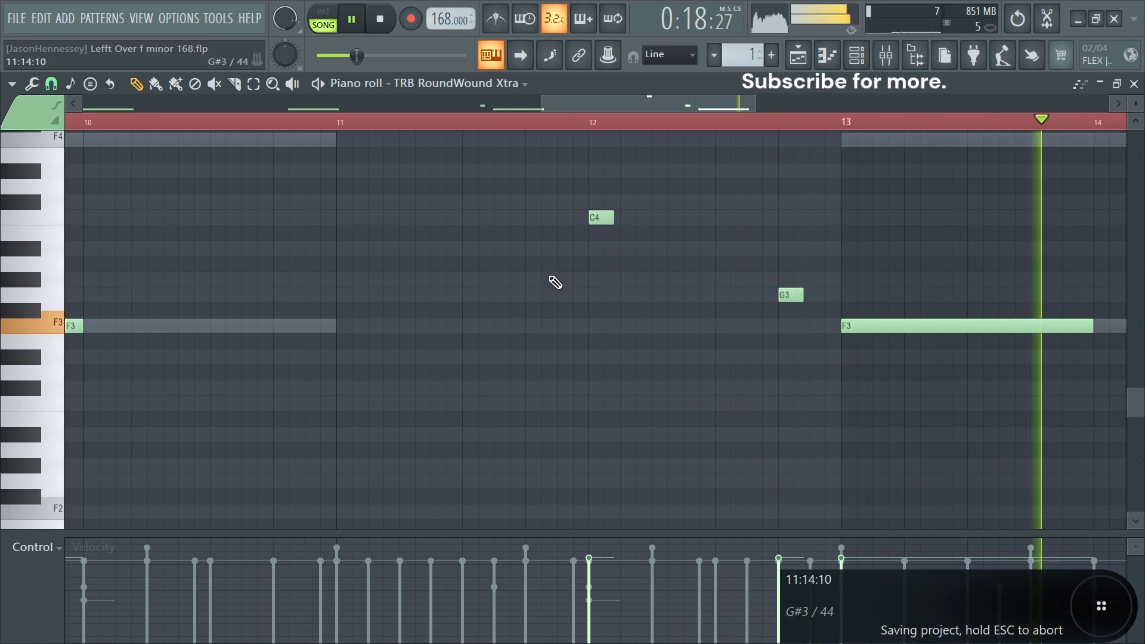
# - Play the pattern and randomize the levels of the selected bass notes with the randomizer
pyautogui.scroll(-3, 519, 273)
pyautogui.scroll(3, 549, 266)
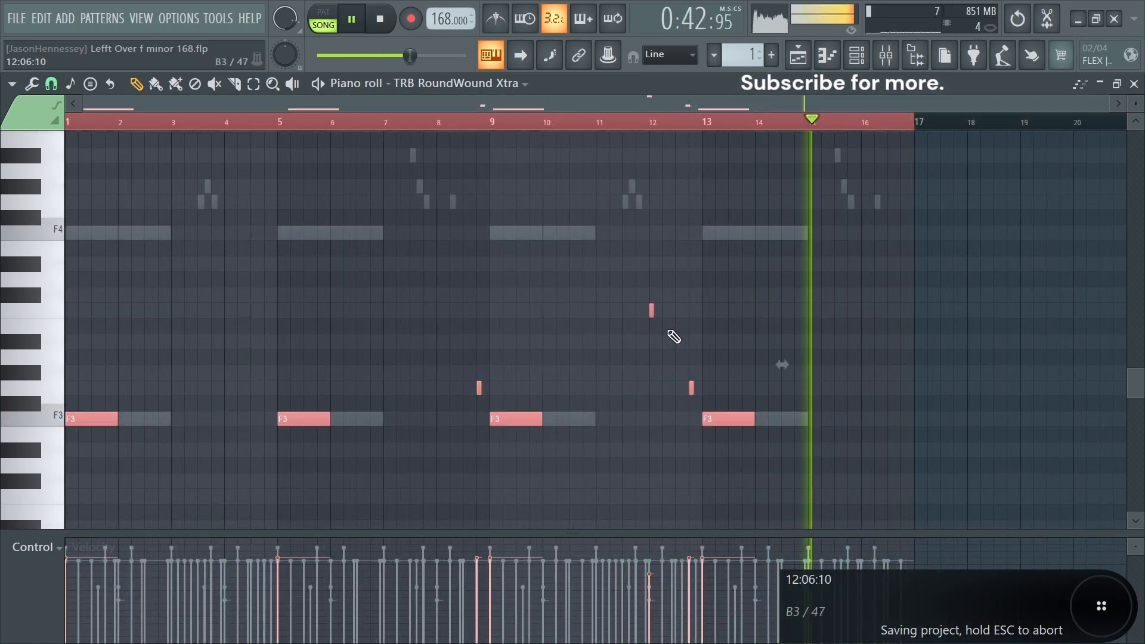
pyautogui.press('space')
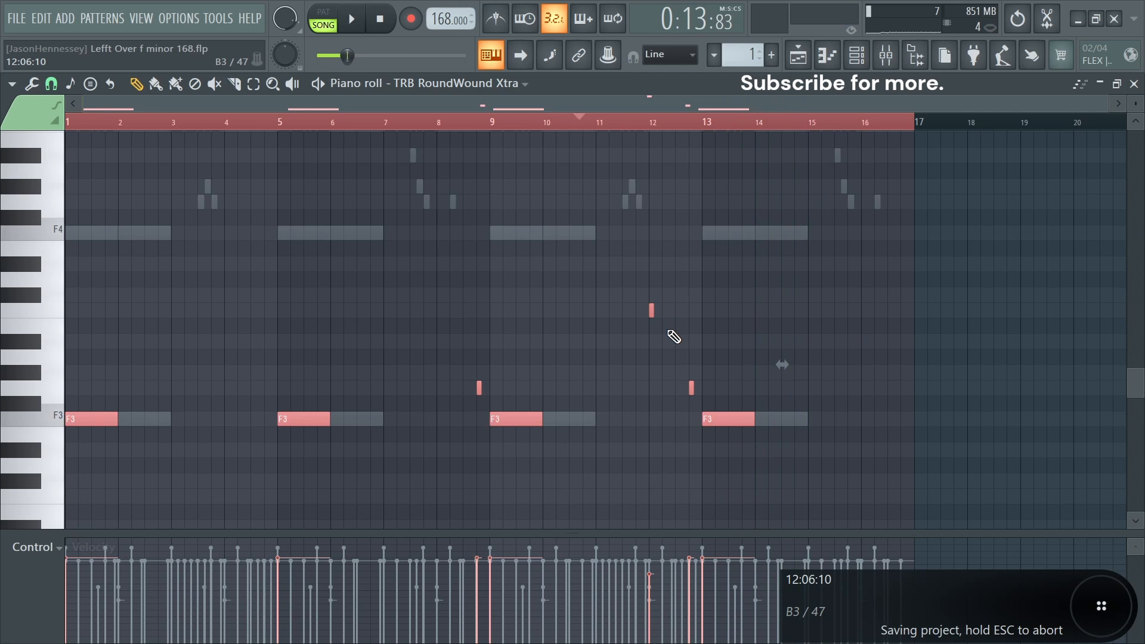
pyautogui.hotkey('alt', 'r')
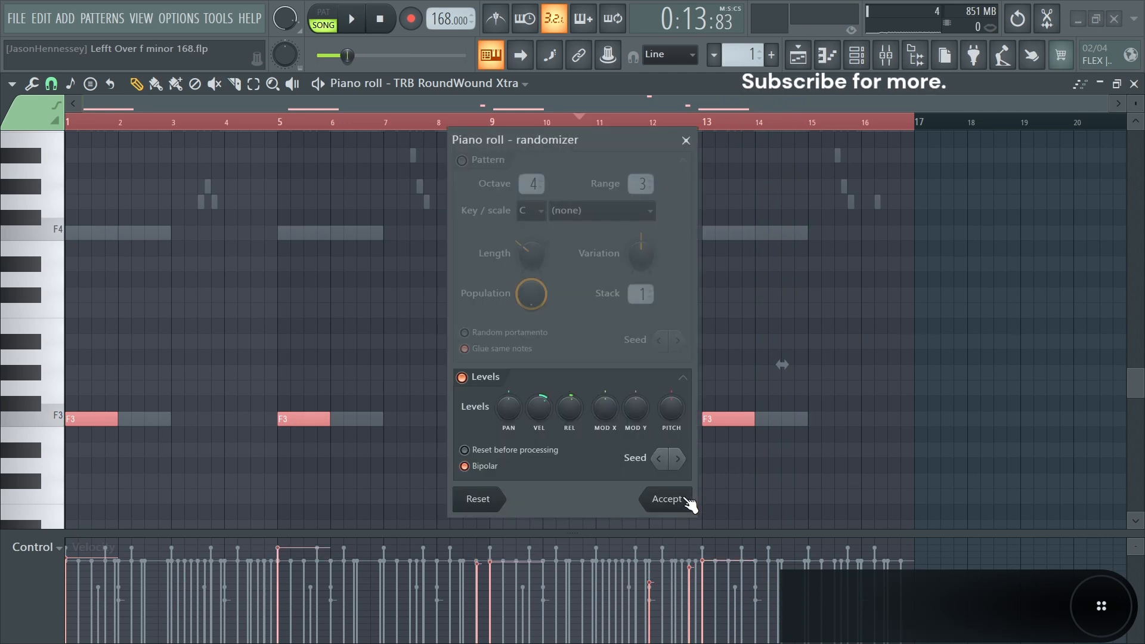
pyautogui.click(667, 499)
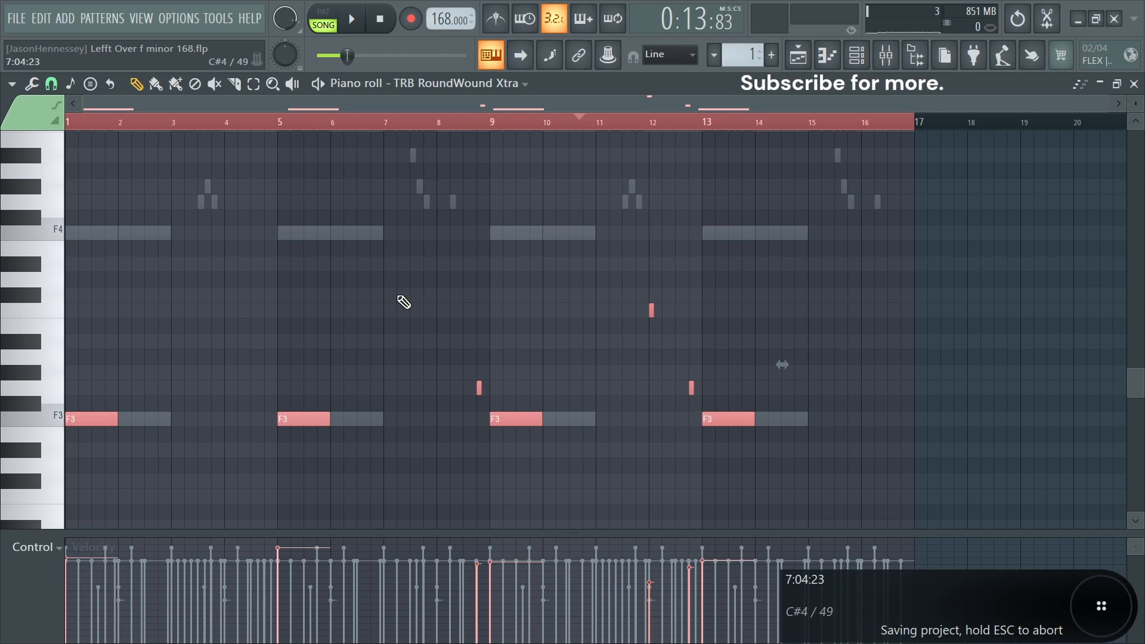
# - Quantize the bass notes and save the project
pyautogui.scroll(-3, 422, 320)
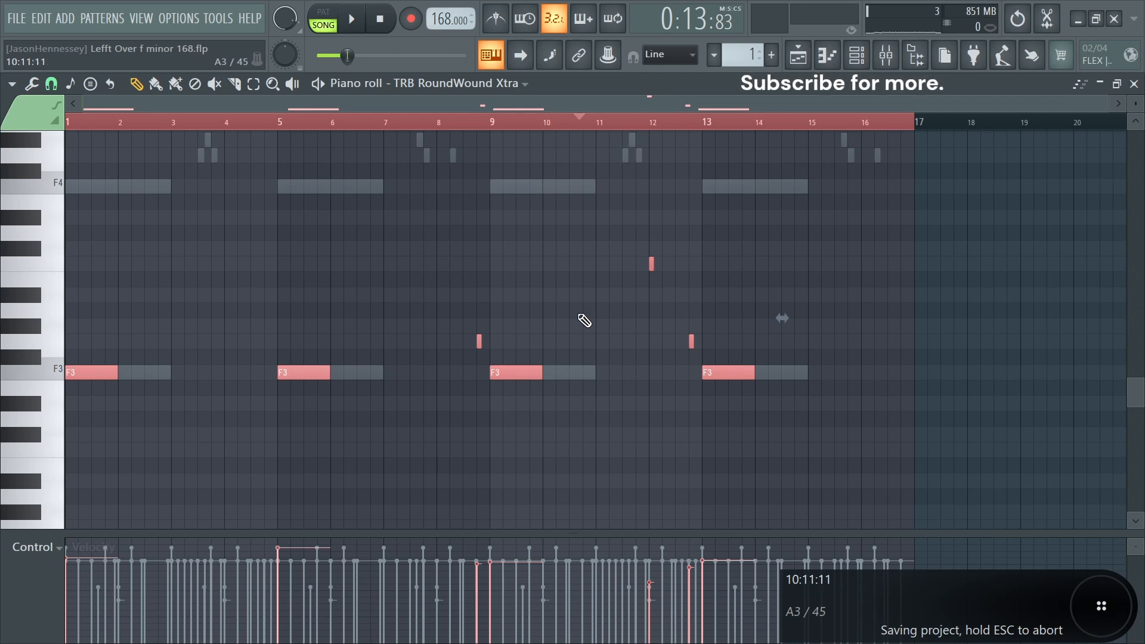
pyautogui.hotkey('alt', 'q')
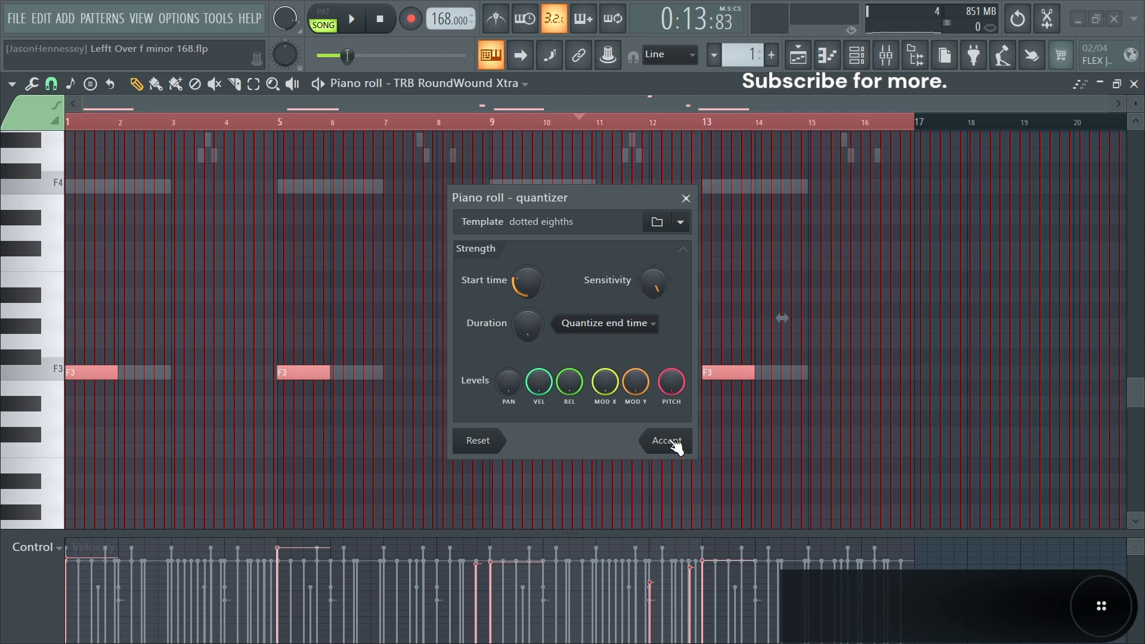
pyautogui.click(666, 440)
pyautogui.hotkey('ctrl', 's')
pyautogui.click(478, 341)
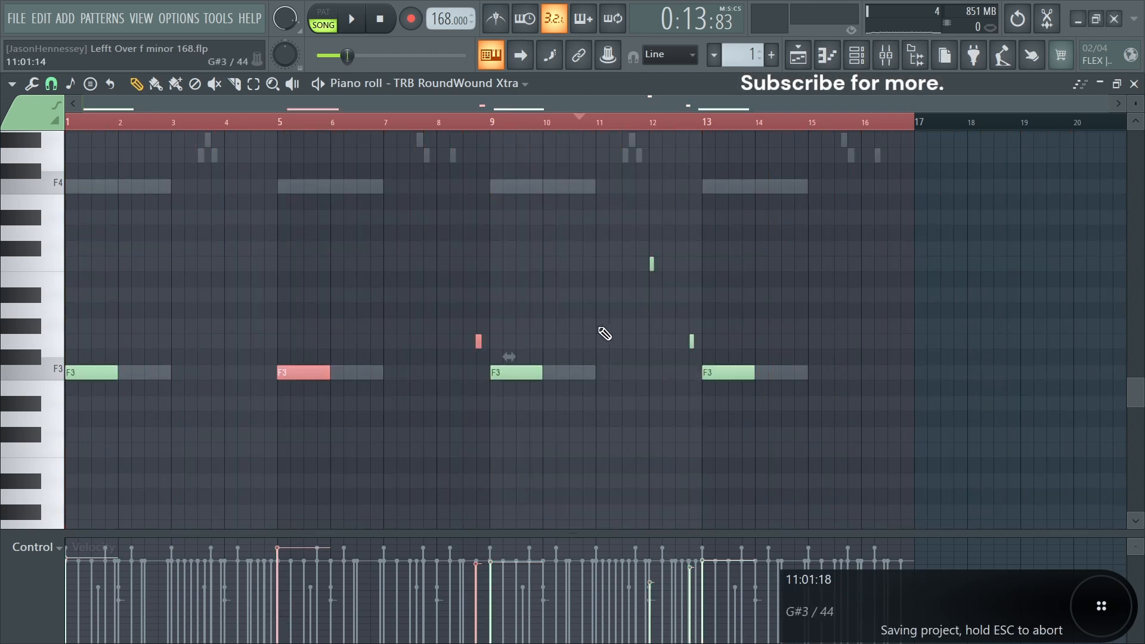
pyautogui.click(747, 371)
pyautogui.scroll(6, 698, 373)
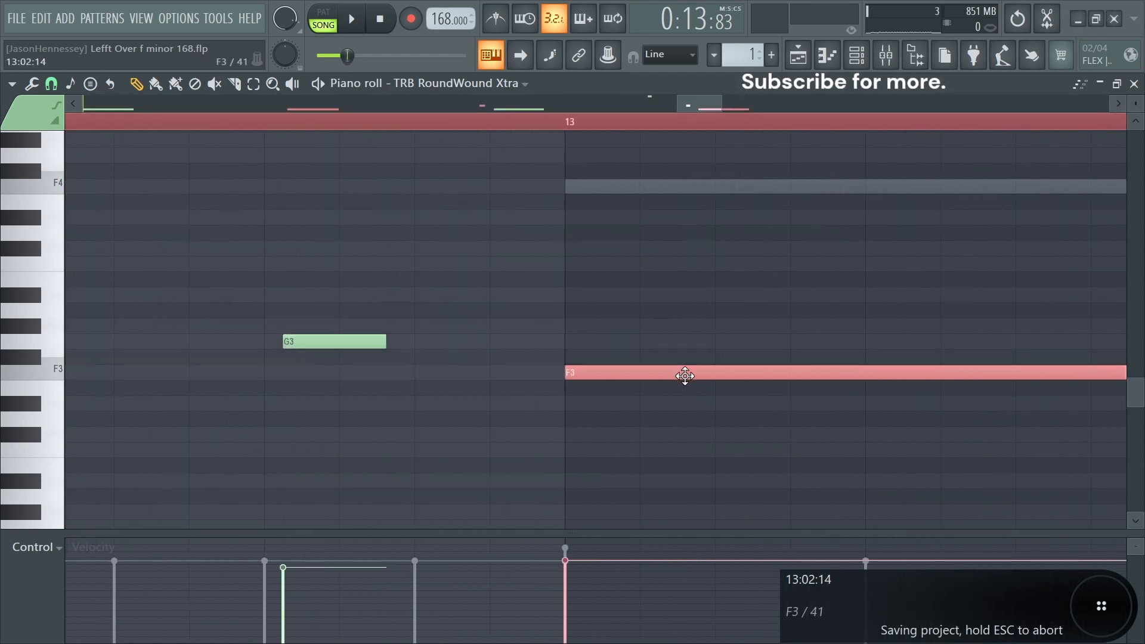
# - Link the channels to free mixer tracks and move the TRB RoundWound Xtra channel above the kick channel
pyautogui.press('F6')
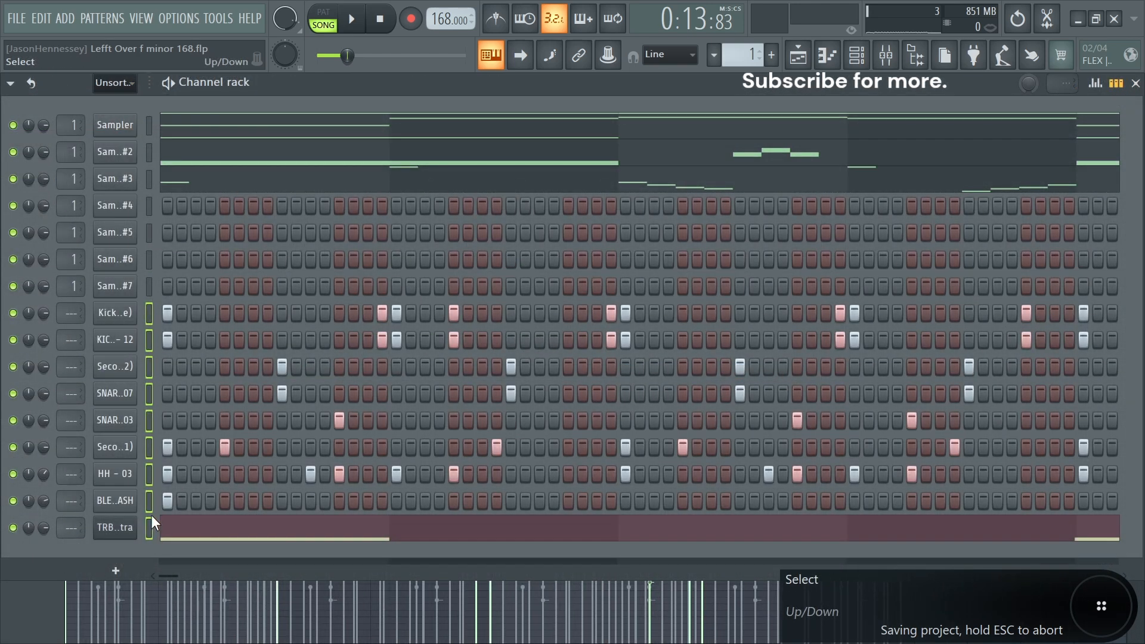
pyautogui.hotkey('ctrl', 'l')
pyautogui.click(149, 527)
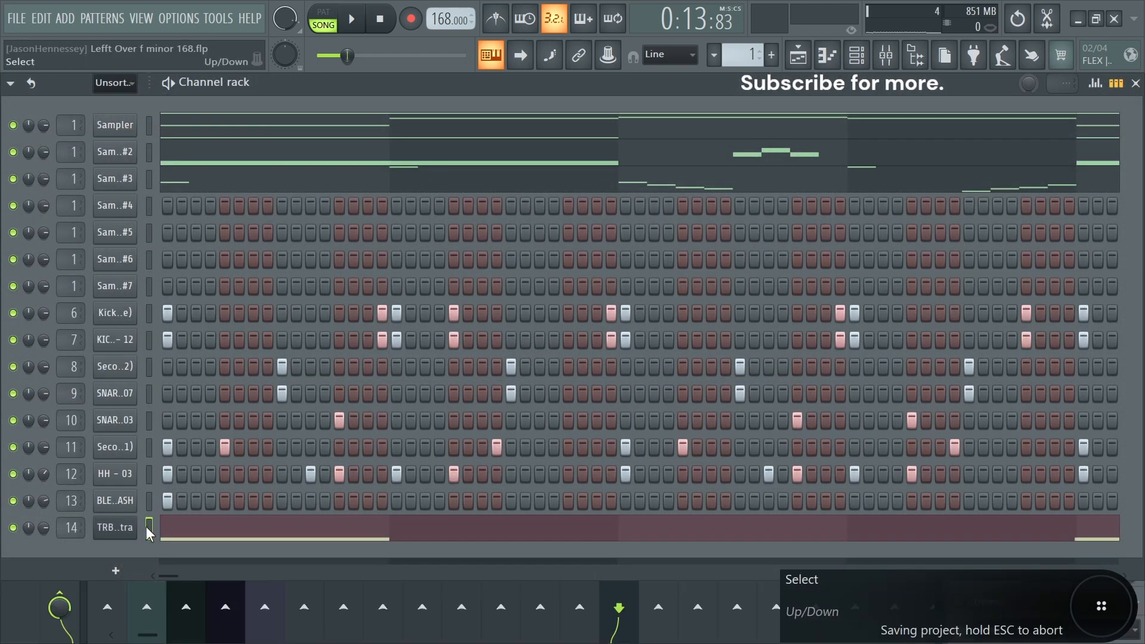
pyautogui.hotkey('alt', 'Up')
pyautogui.hotkey('alt', 'Up')
pyautogui.hotkey('alt', 'Up')
pyautogui.hotkey('alt', 'Up')
pyautogui.hotkey('alt', 'Up')
pyautogui.hotkey('alt', 'Up')
pyautogui.hotkey('alt', 'Up')
pyautogui.hotkey('alt', 'Up')
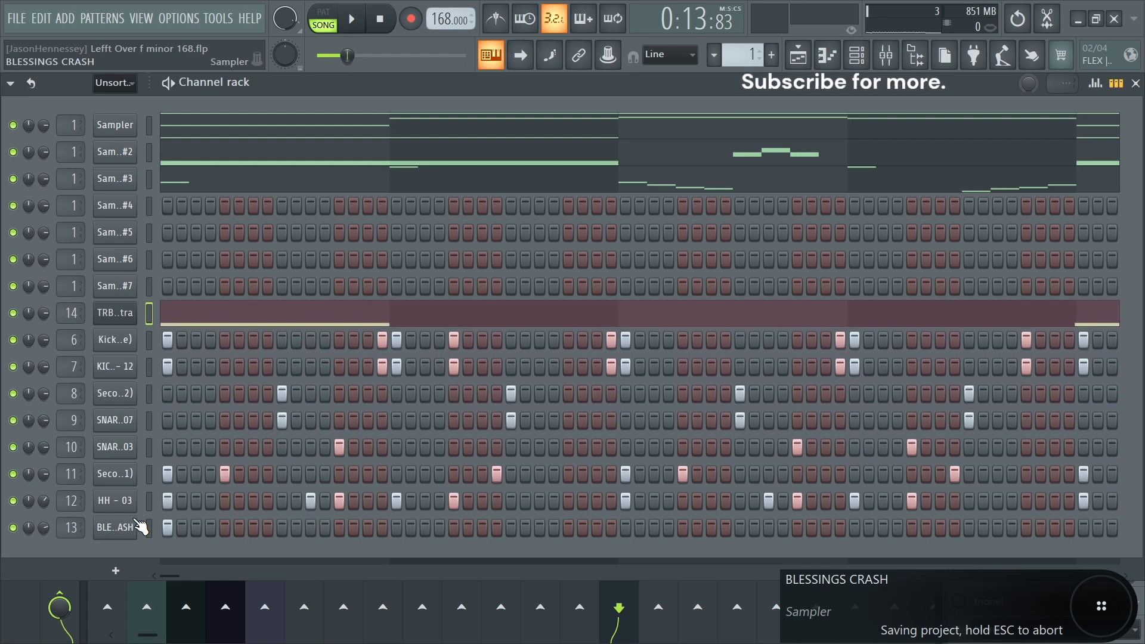
# - Save, open the mixer and lower the Secondary Snare (21) track's volume during playback
pyautogui.press('space')
pyautogui.hotkey('ctrl', 's')
pyautogui.press('F9')
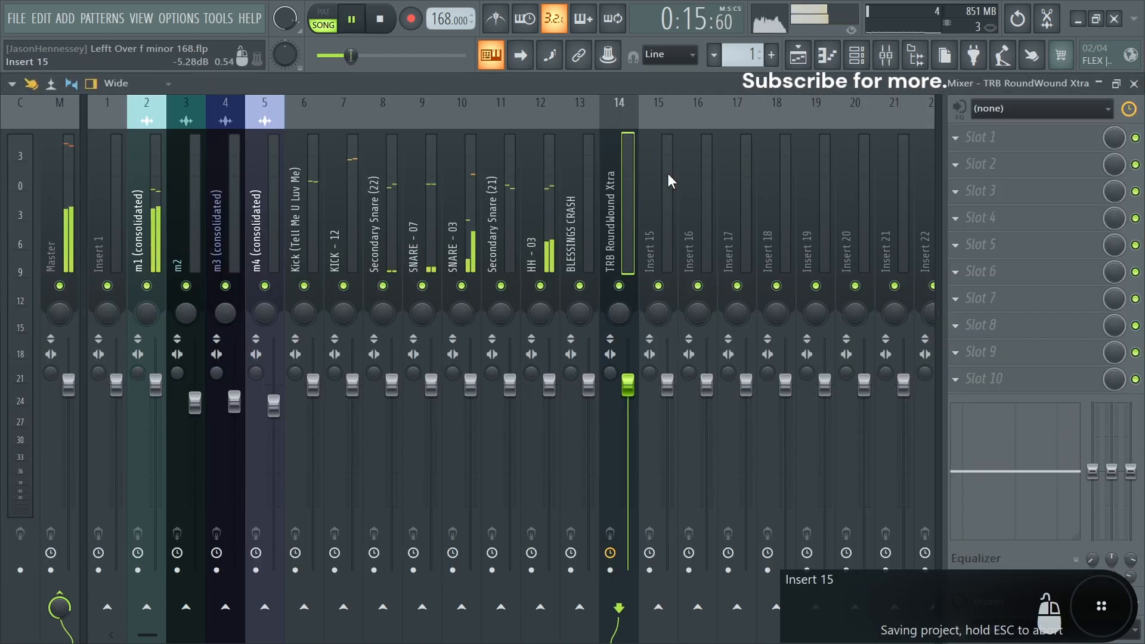
pyautogui.moveTo(549, 385); pyautogui.dragTo(549, 403)
pyautogui.press('space')
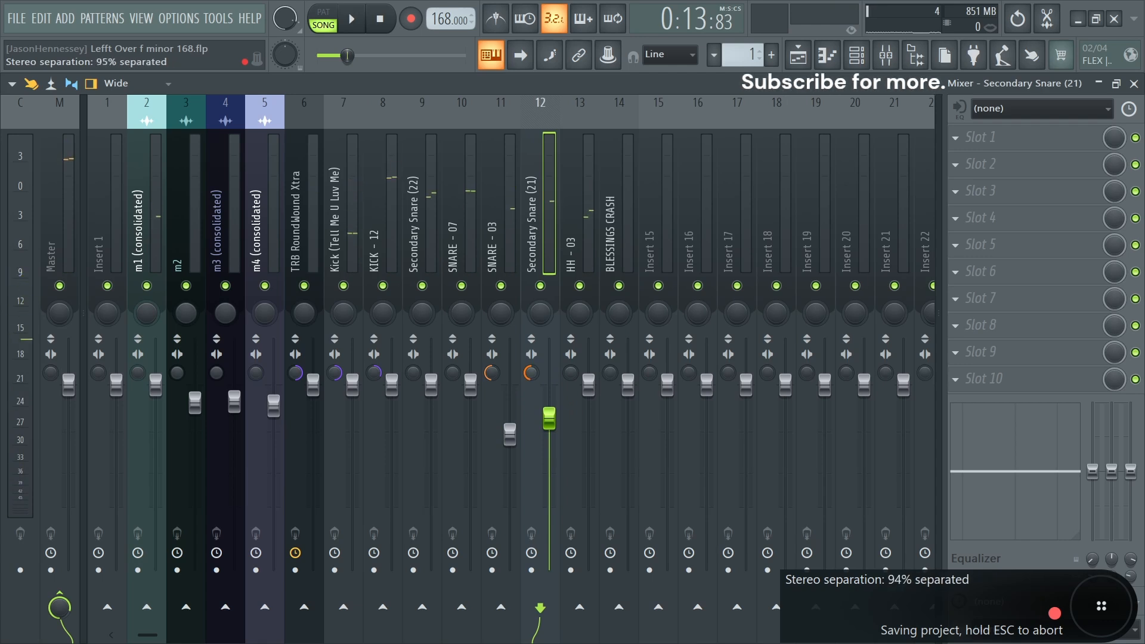
pyautogui.press('space')
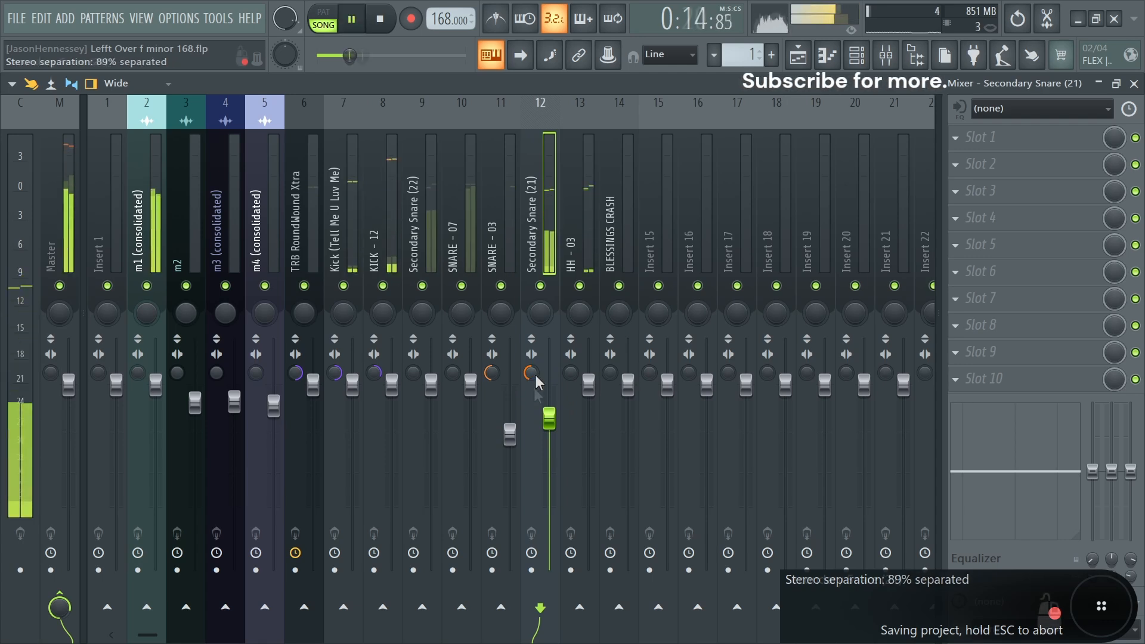
pyautogui.press('space')
pyautogui.moveTo(554, 394); pyautogui.dragTo(554, 418)
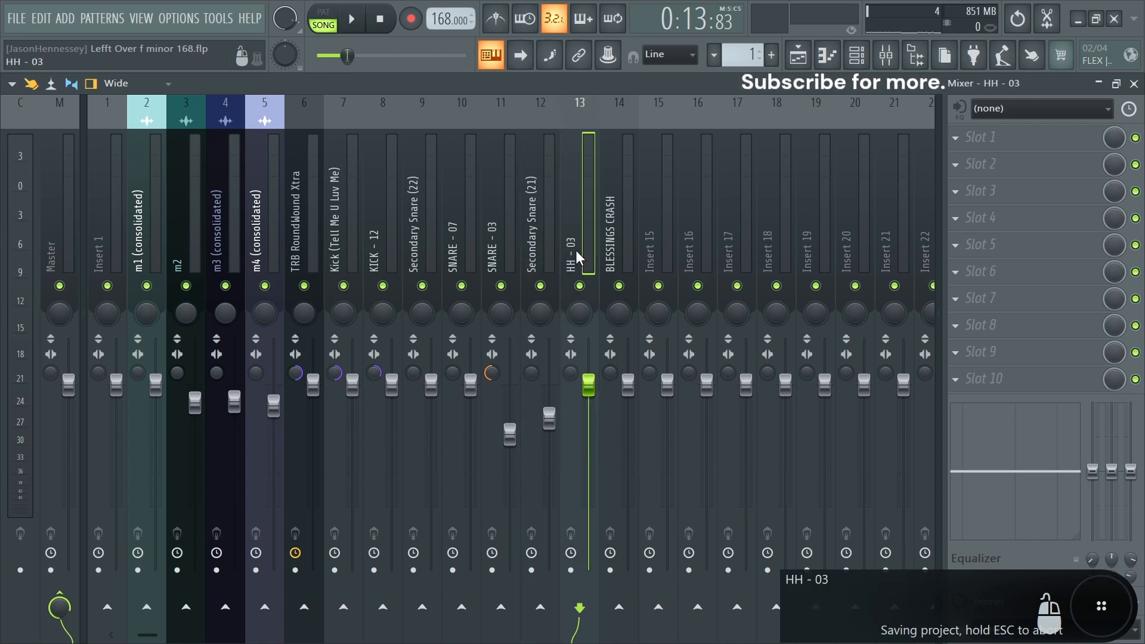
# - Select the Secondary Snare (21) and HH - 03 tracks and adjust their stereo separation
pyautogui.click(555, 236)
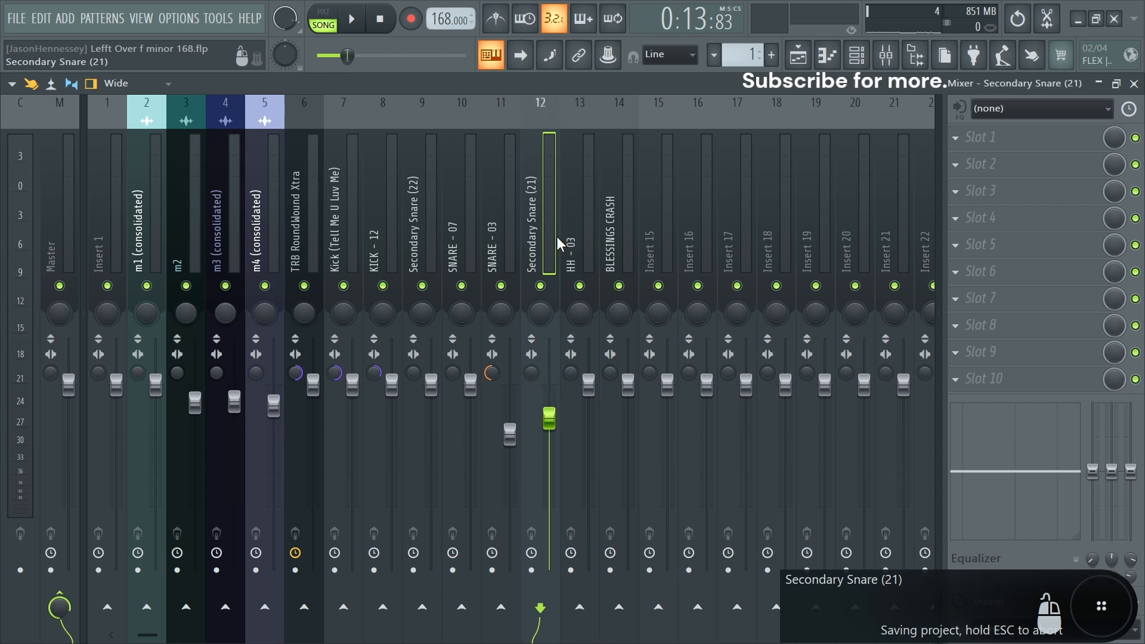
pyautogui.click(575, 236)
pyautogui.click(539, 242)
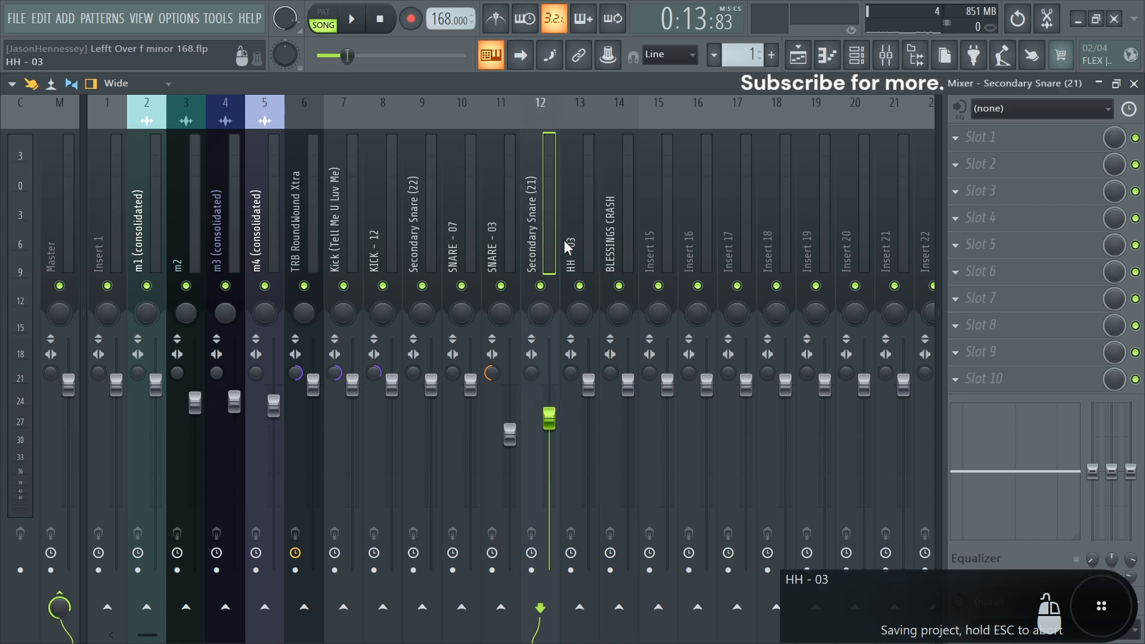
pyautogui.click(568, 240)
pyautogui.click(548, 239)
pyautogui.click(571, 241)
pyautogui.click(548, 241)
pyautogui.click(584, 245)
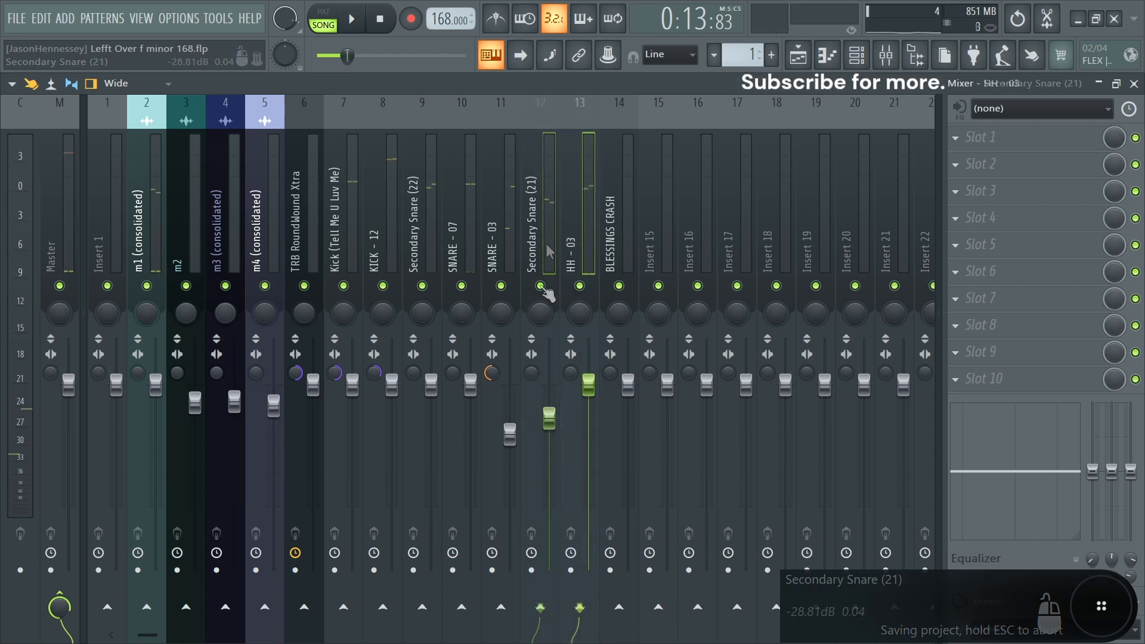
pyautogui.press('space')
pyautogui.hotkey('ctrl', 's')
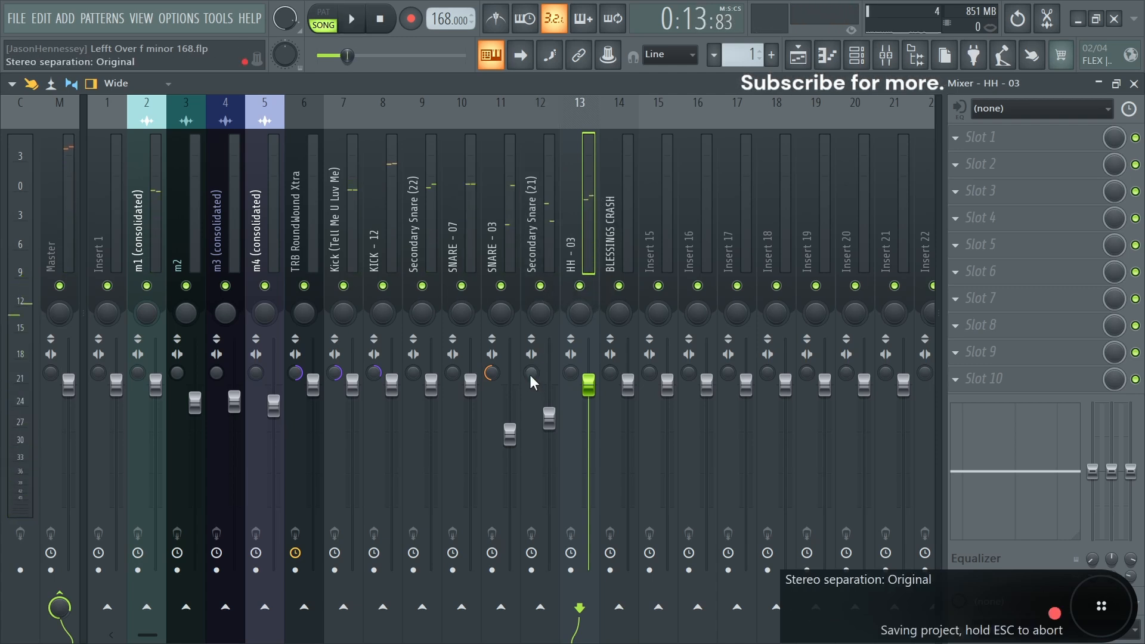
pyautogui.moveTo(531, 374); pyautogui.dragTo(531, 361)
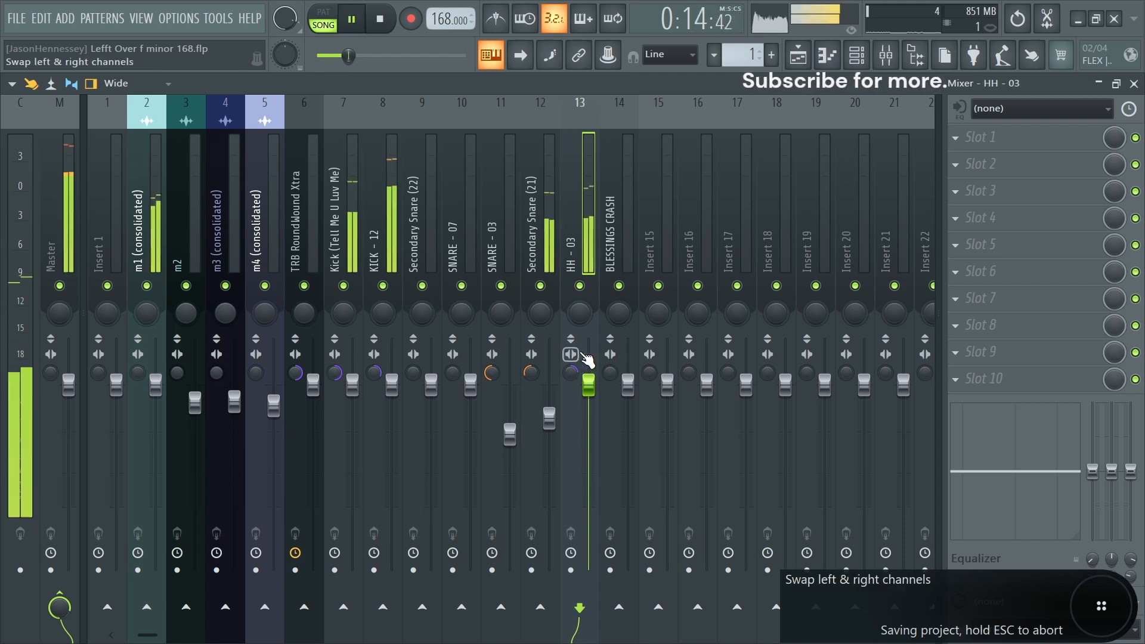
# - Lower the HH - 03 track's fader slightly
pyautogui.moveTo(589, 388); pyautogui.dragTo(590, 399)
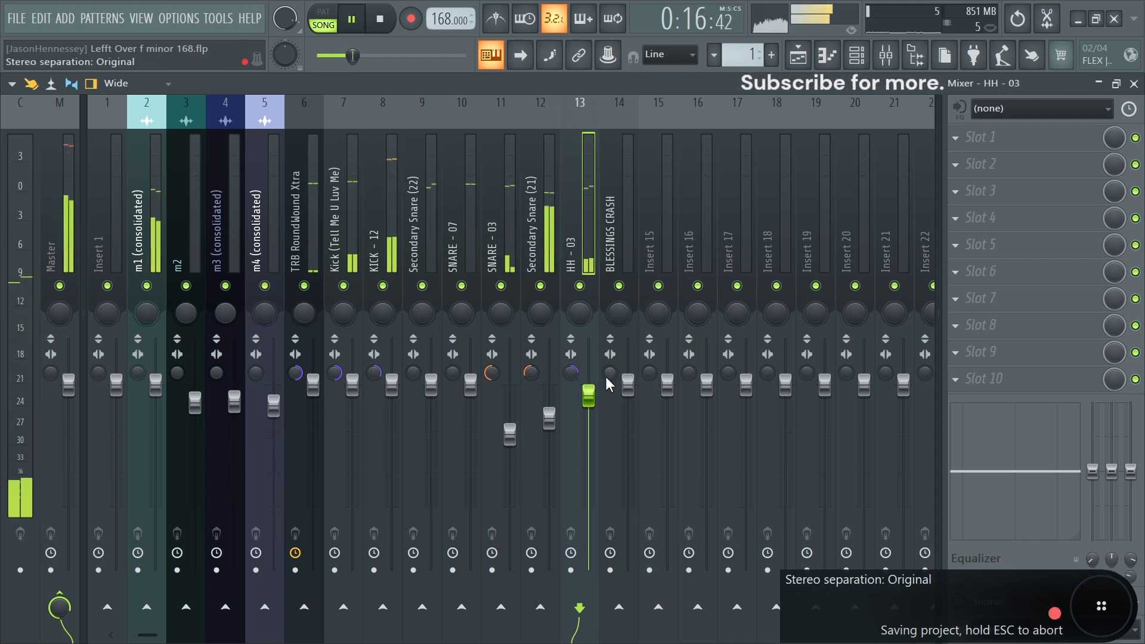
pyautogui.press('space')
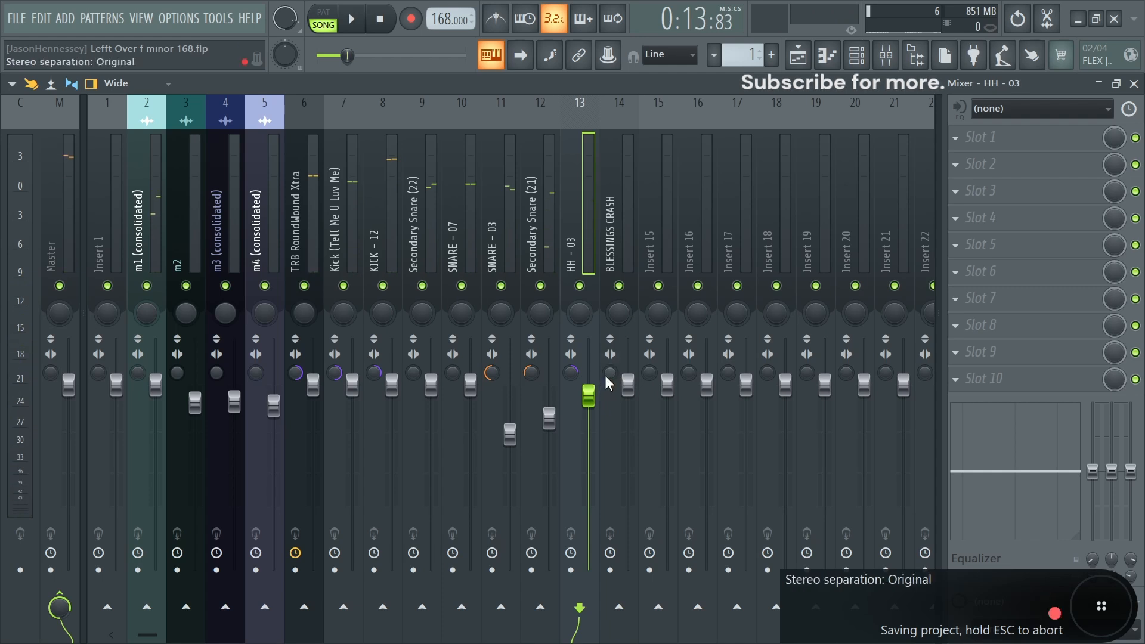
# - Adjust the BLESSINGS CRASH track's stereo separation and lower its fader while playing back
pyautogui.moveTo(609, 373); pyautogui.dragTo(609, 348)
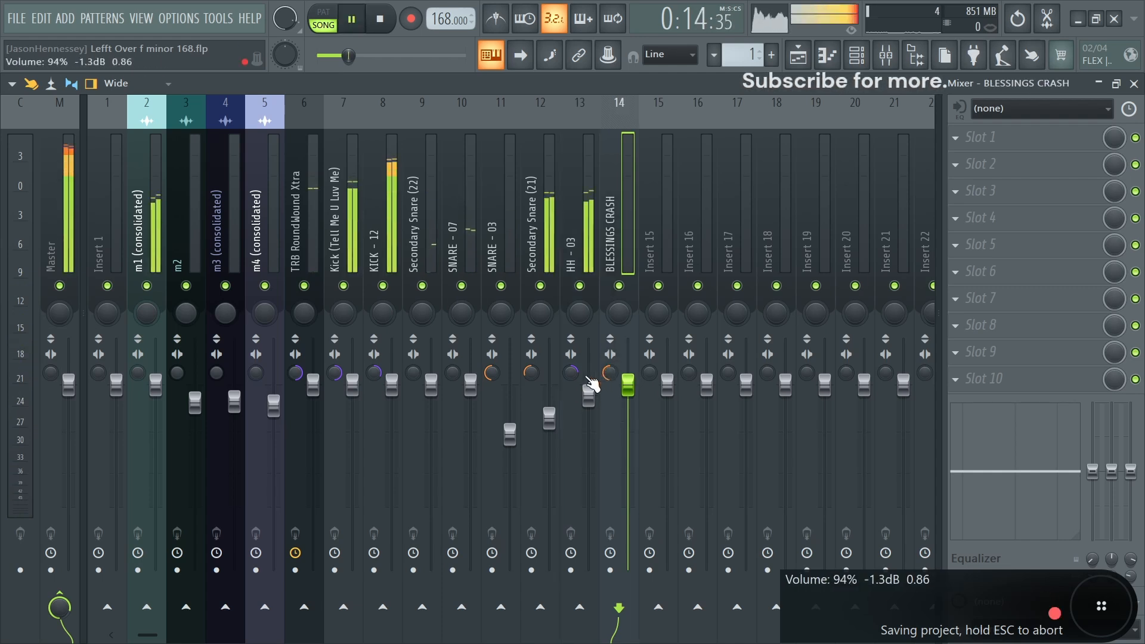
pyautogui.moveTo(633, 389); pyautogui.dragTo(634, 398)
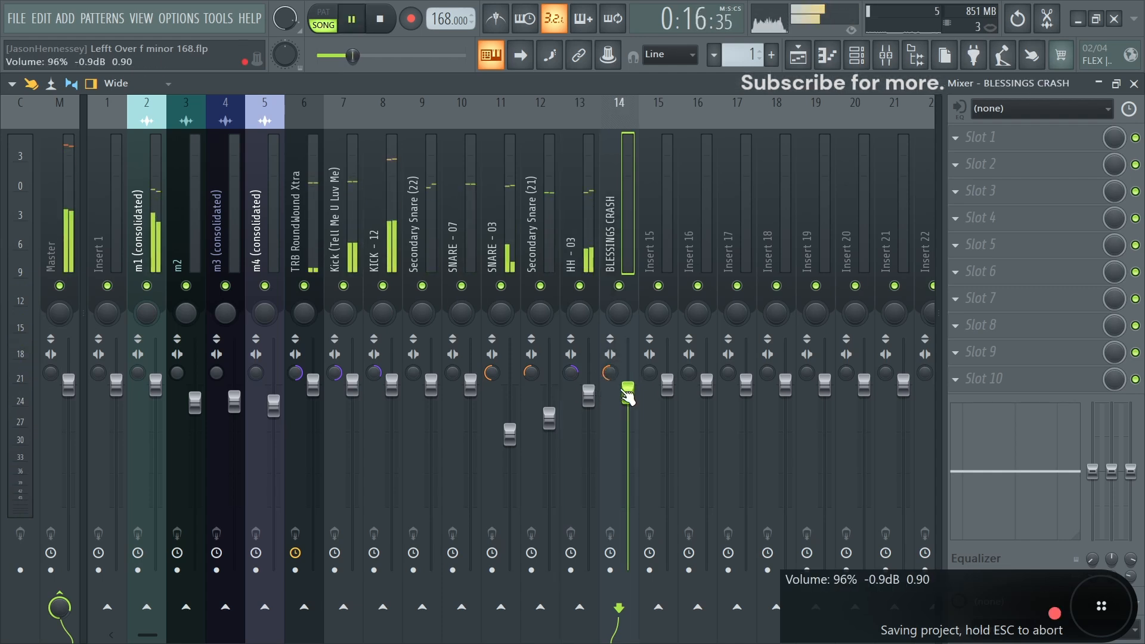
pyautogui.press('space')
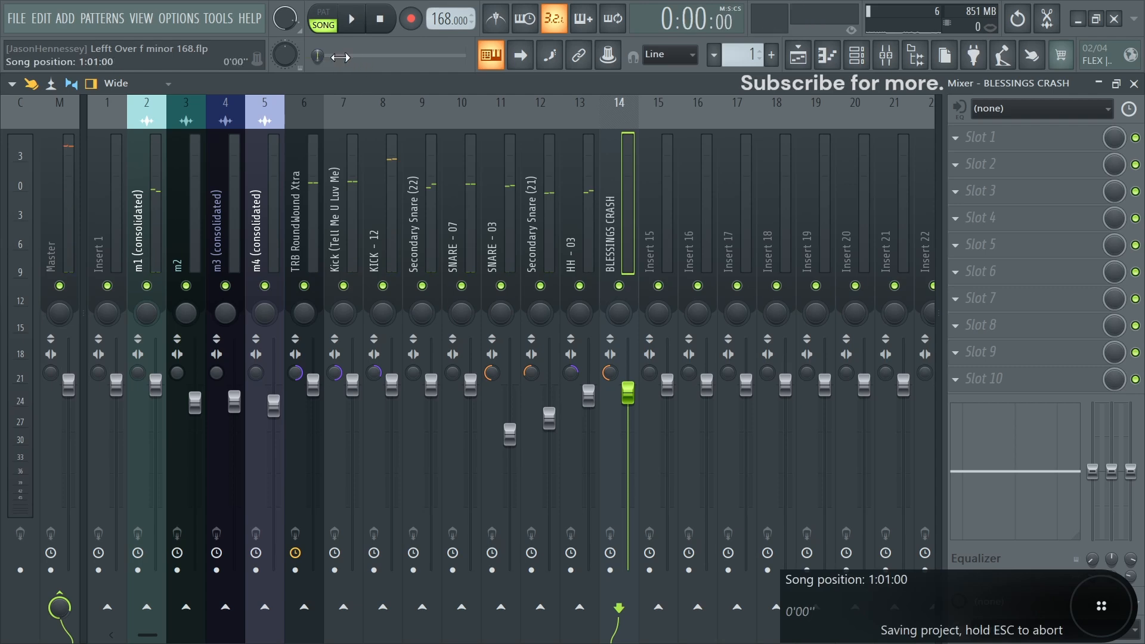
pyautogui.press('space')
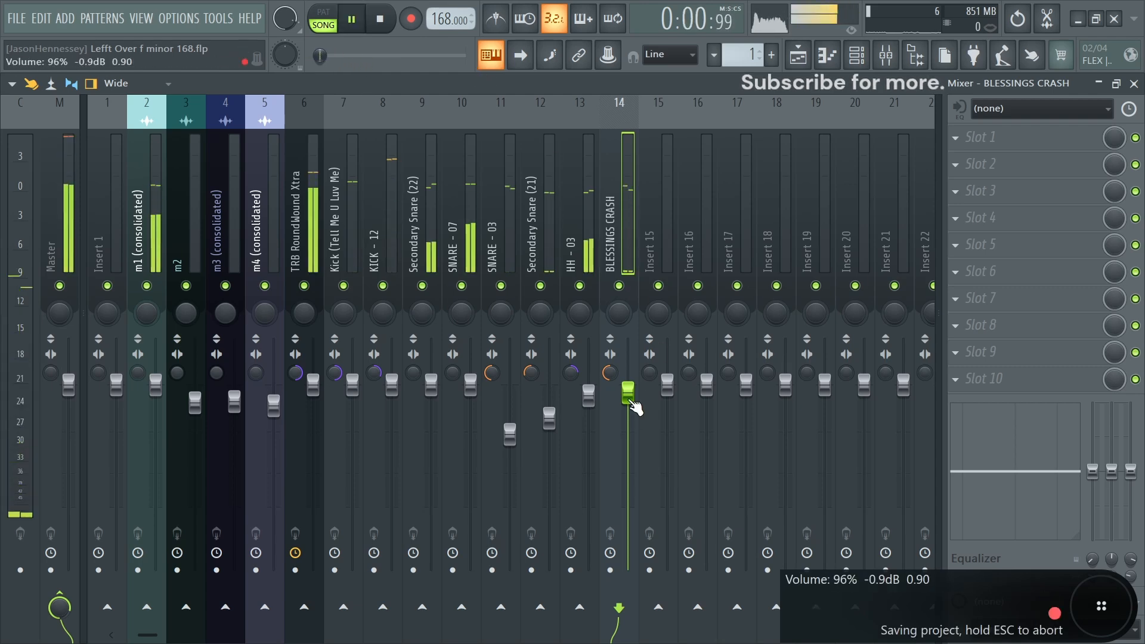
pyautogui.moveTo(628, 391); pyautogui.dragTo(636, 401)
pyautogui.press('space')
# - Load the Kicks mixer track state onto insert 9 and open its Fruity WaveShaper effect
pyautogui.rightClick(442, 101)
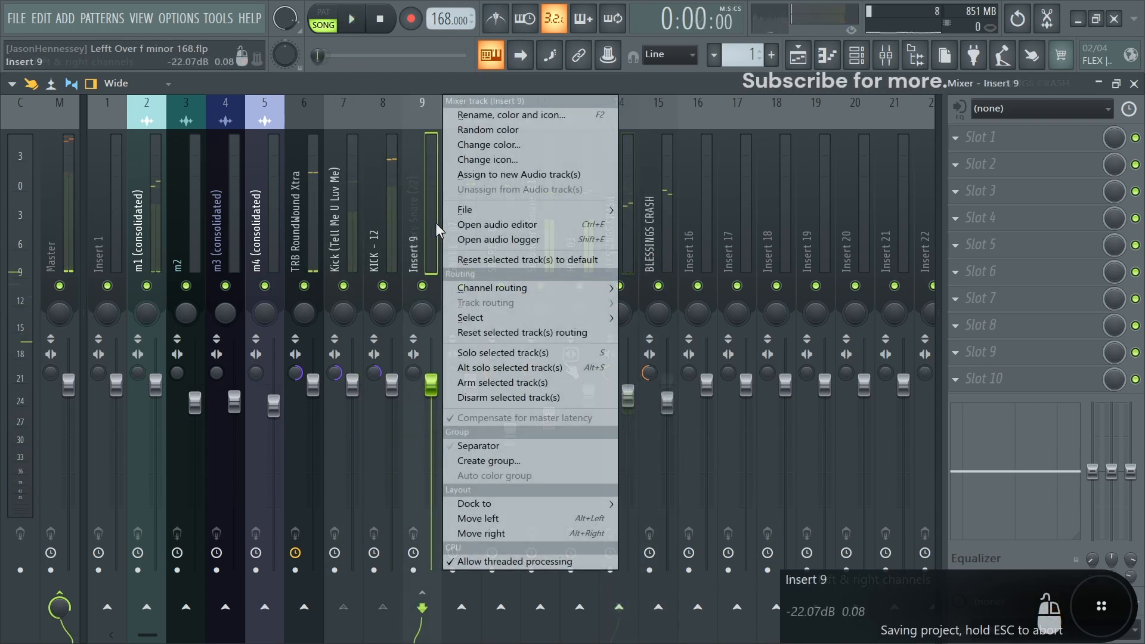
pyautogui.moveTo(471, 210)
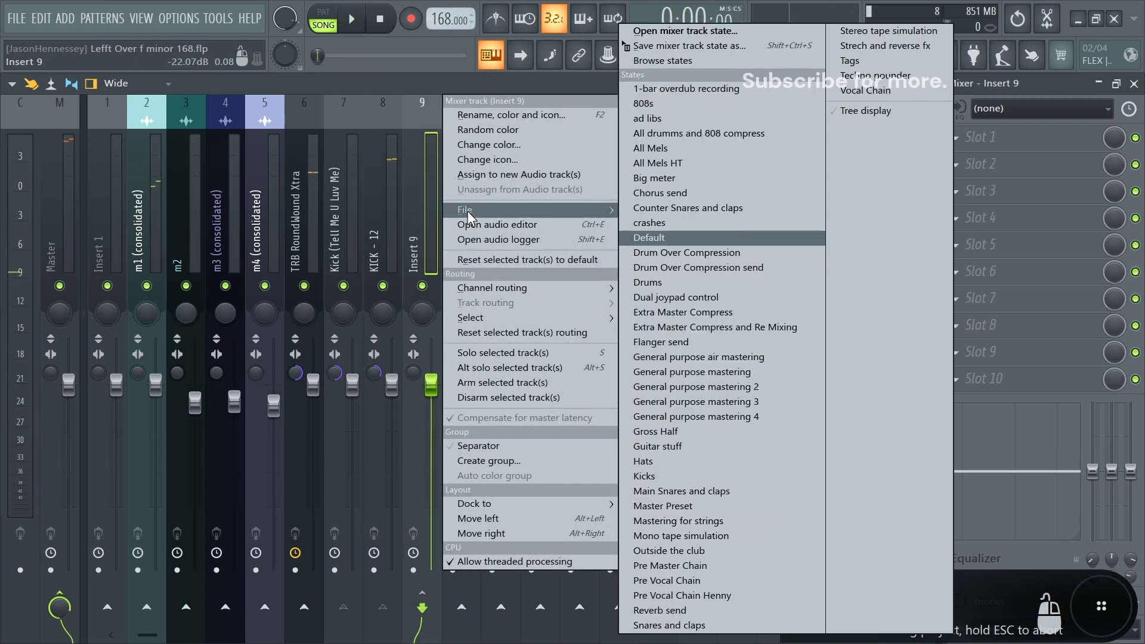
pyautogui.click(657, 474)
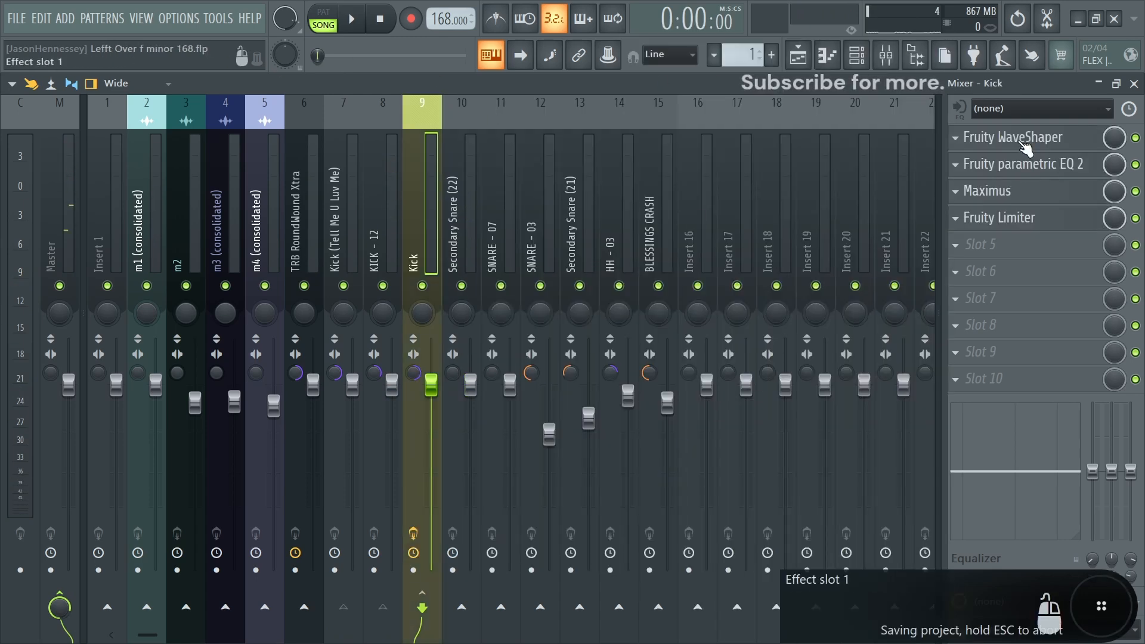
pyautogui.click(1026, 144)
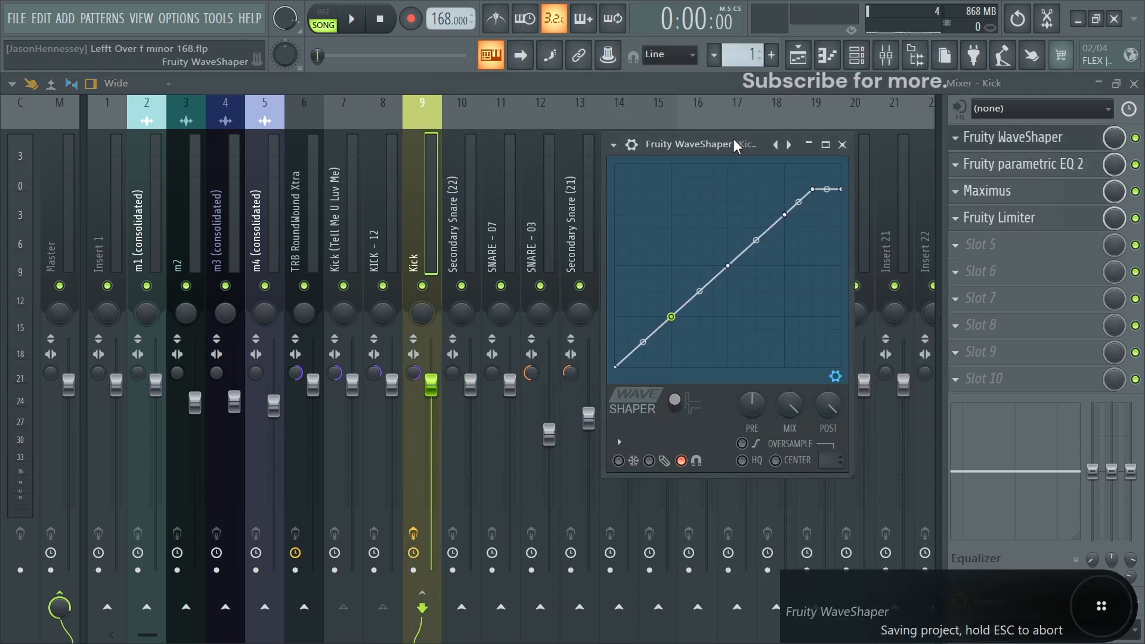
# - Start playback and open the Kick track's parametric EQ and Maximus effects for inspection
pyautogui.moveTo(734, 142); pyautogui.dragTo(724, 125)
pyautogui.press('space')
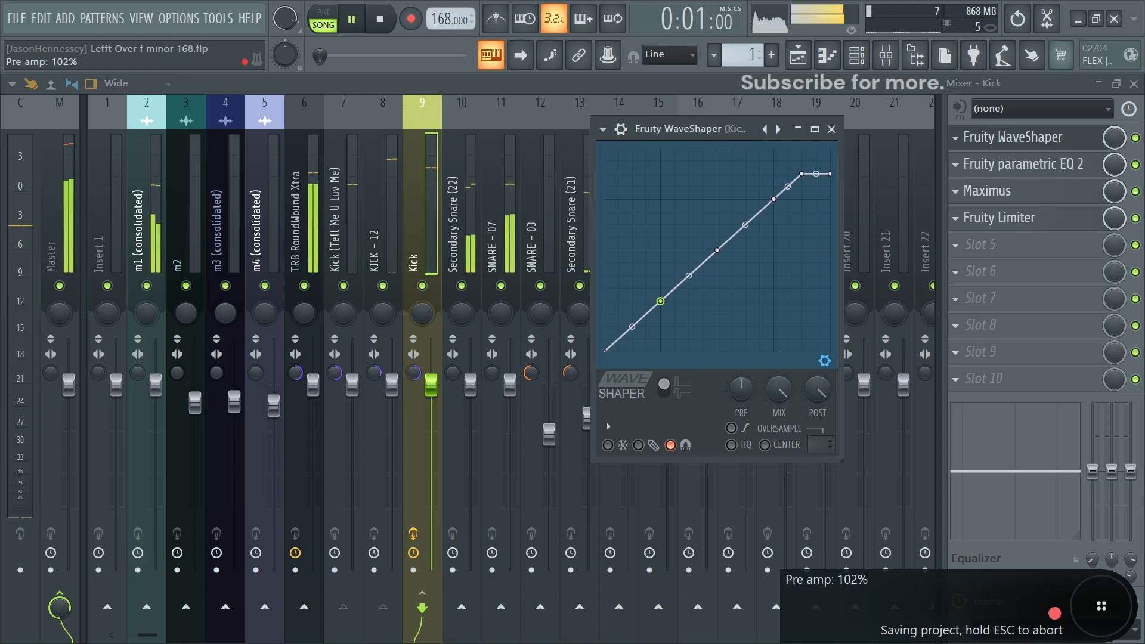
pyautogui.click(1023, 165)
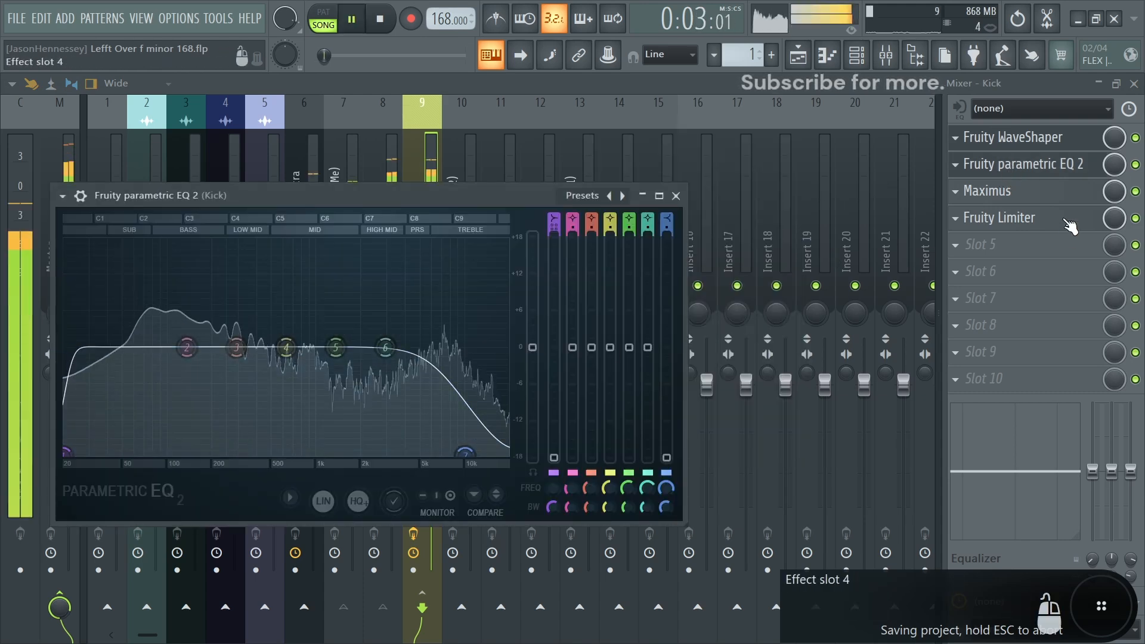
pyautogui.click(1022, 191)
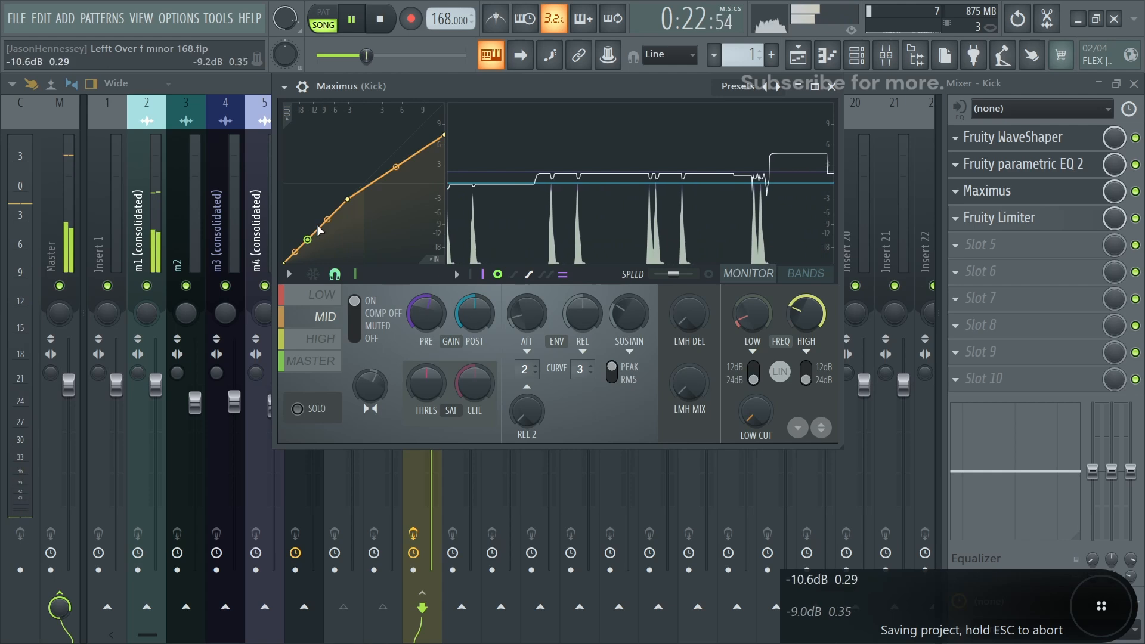
# - Reshape the Kick's Maximus compression curves, tweaking a band curve and then the master curve points
pyautogui.moveTo(326, 219); pyautogui.dragTo(327, 213)
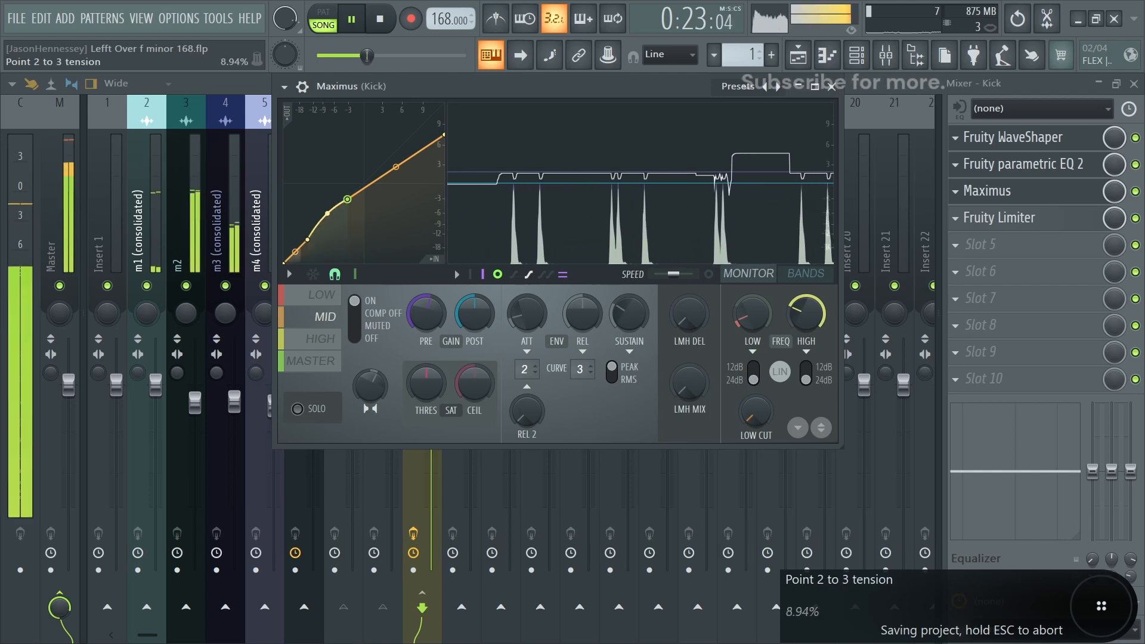
pyautogui.click(322, 339)
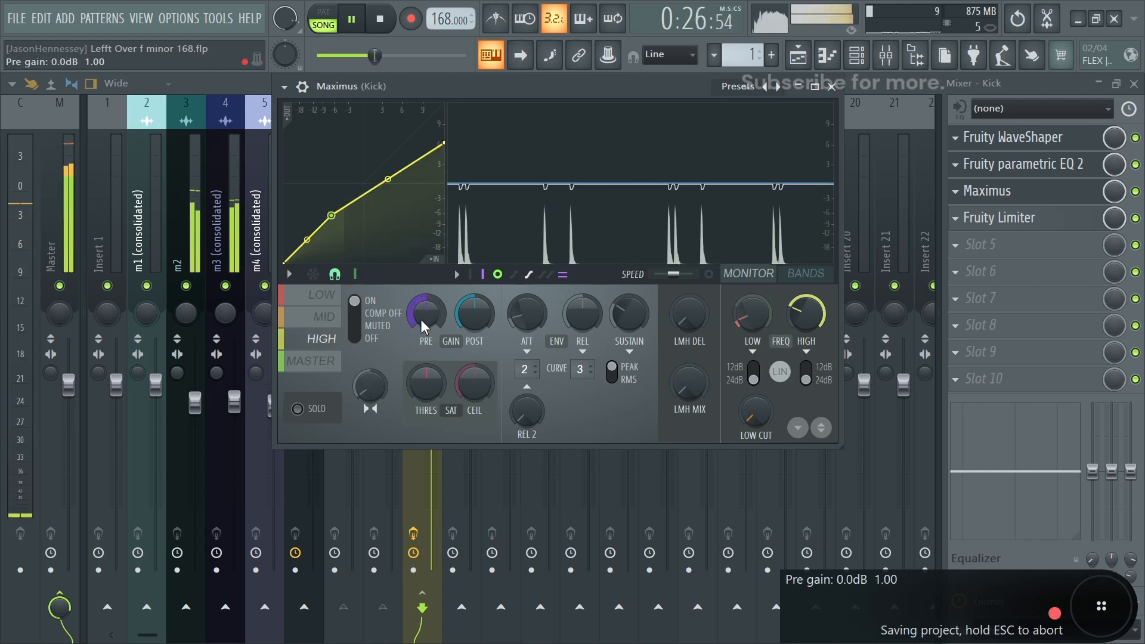
pyautogui.click(310, 362)
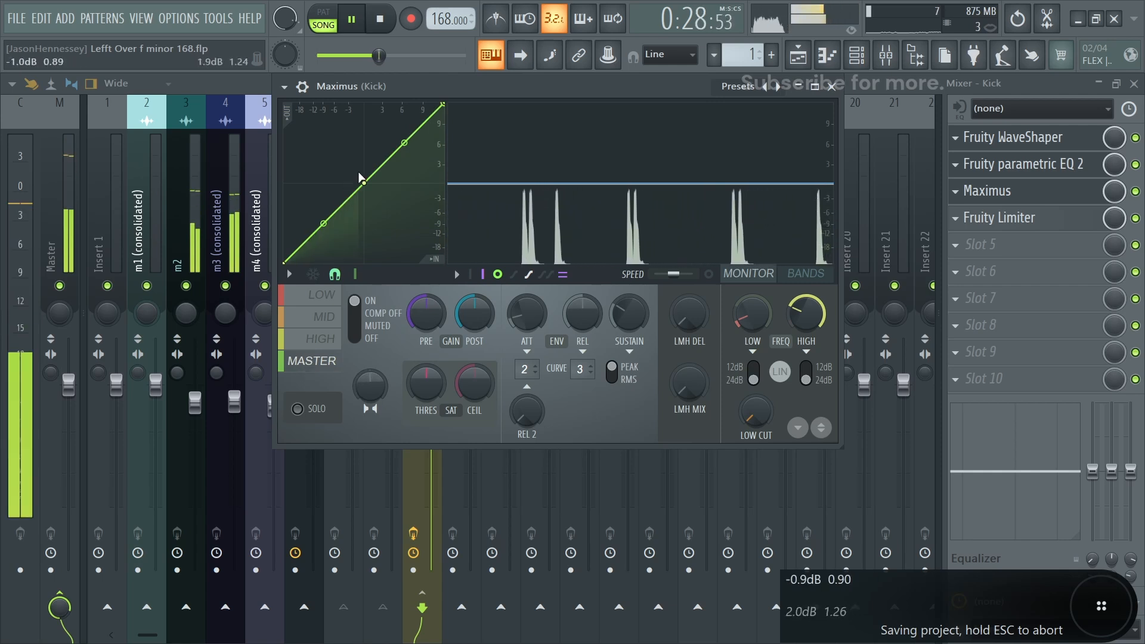
pyautogui.moveTo(442, 107); pyautogui.dragTo(443, 135)
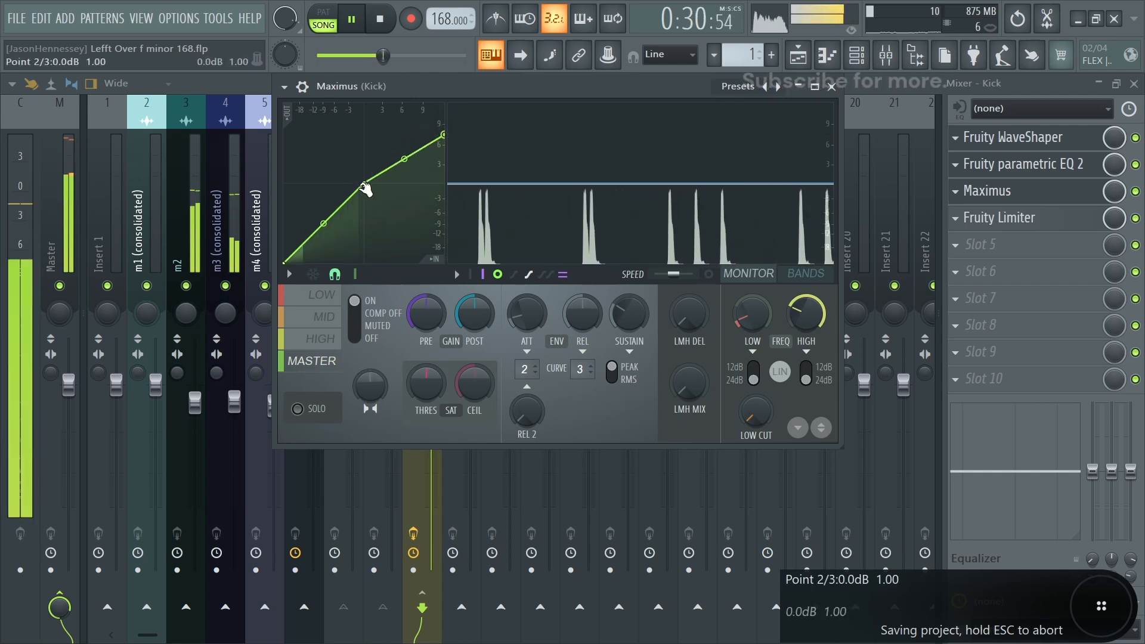
pyautogui.scroll(2, 422, 319)
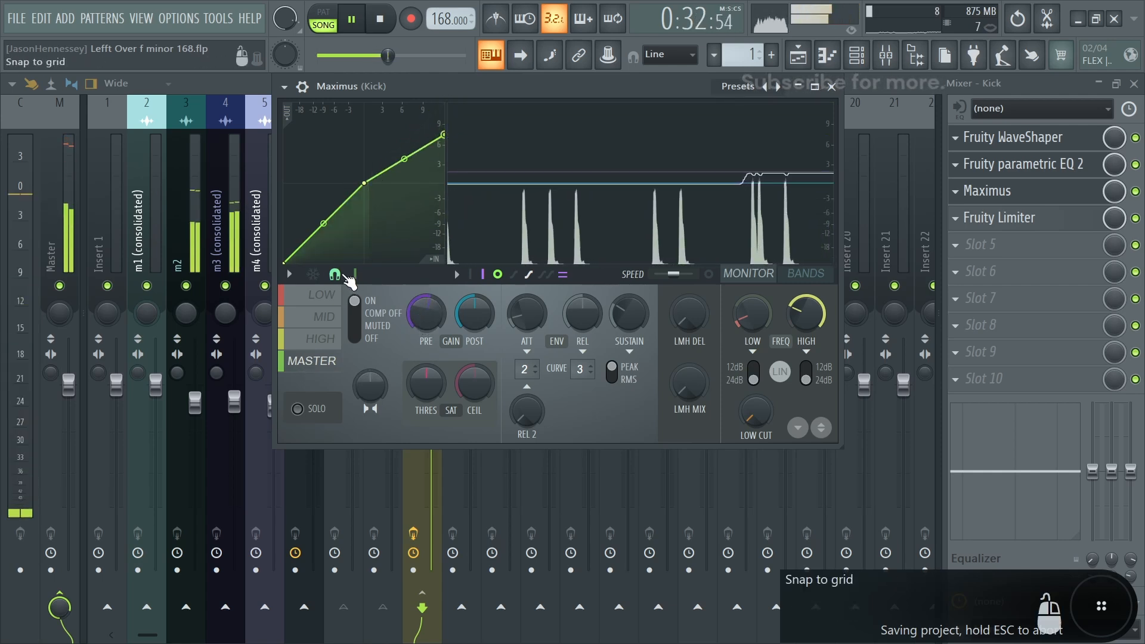
pyautogui.click(317, 347)
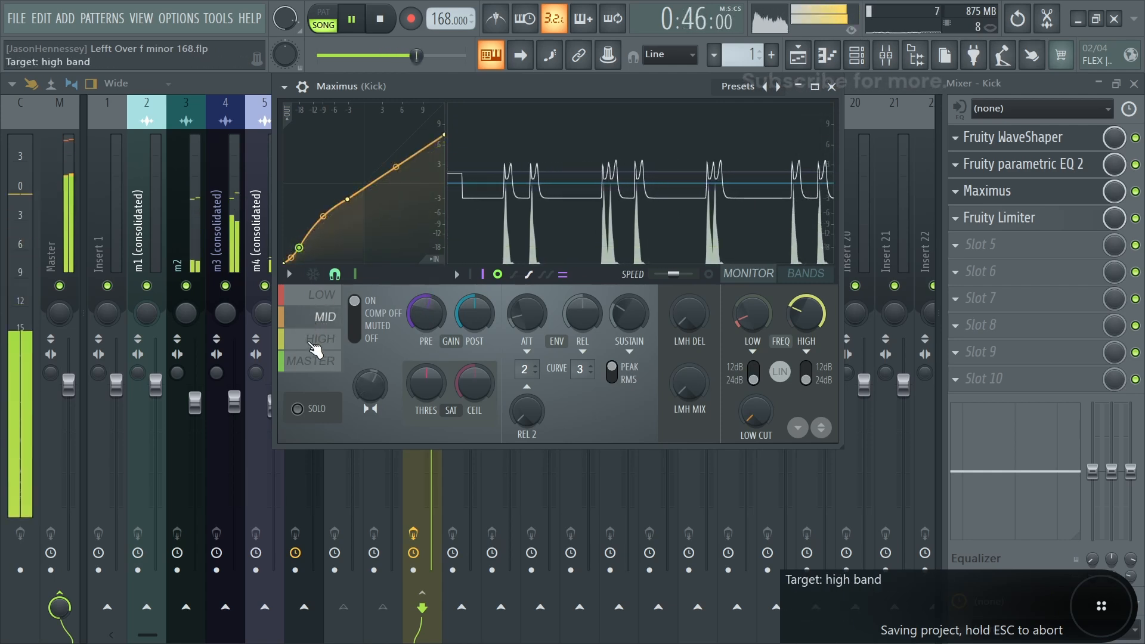
pyautogui.click(316, 360)
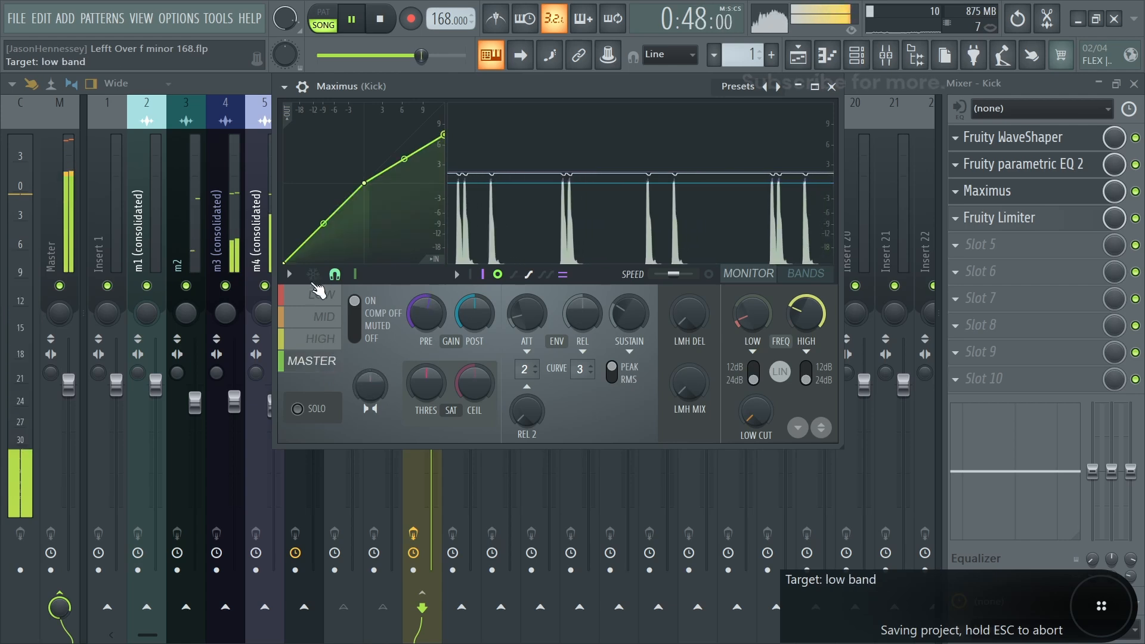
pyautogui.moveTo(302, 256); pyautogui.dragTo(294, 260)
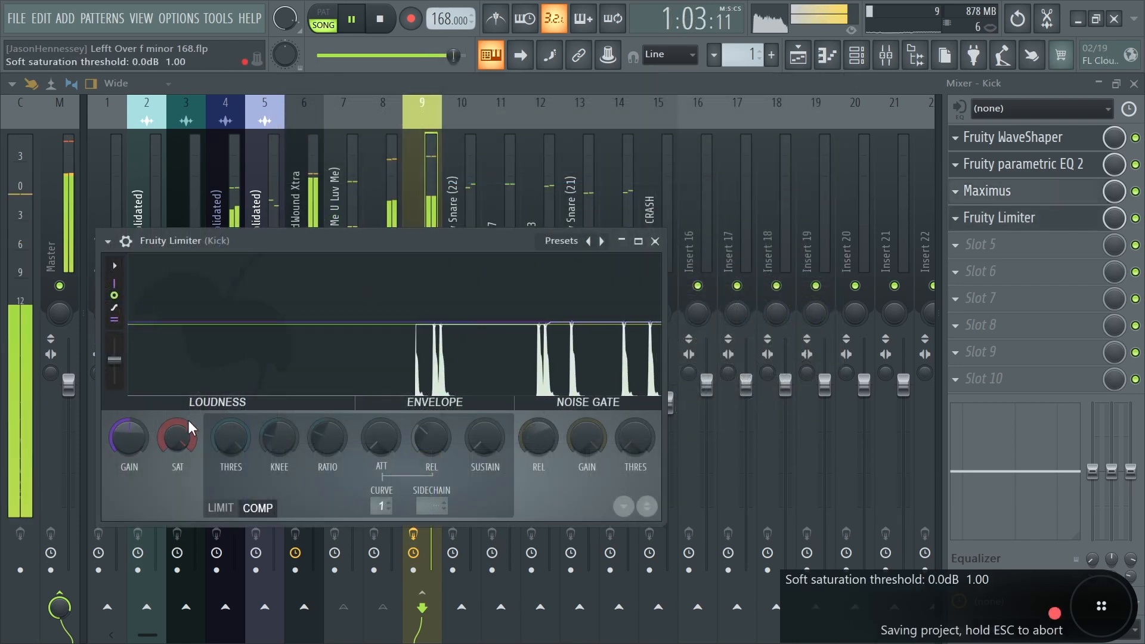
# - Raise the saturation on the Kick's Fruity Limiter, close it, and nudge the Kick fader down slightly
pyautogui.moveTo(174, 442); pyautogui.dragTo(174, 400)
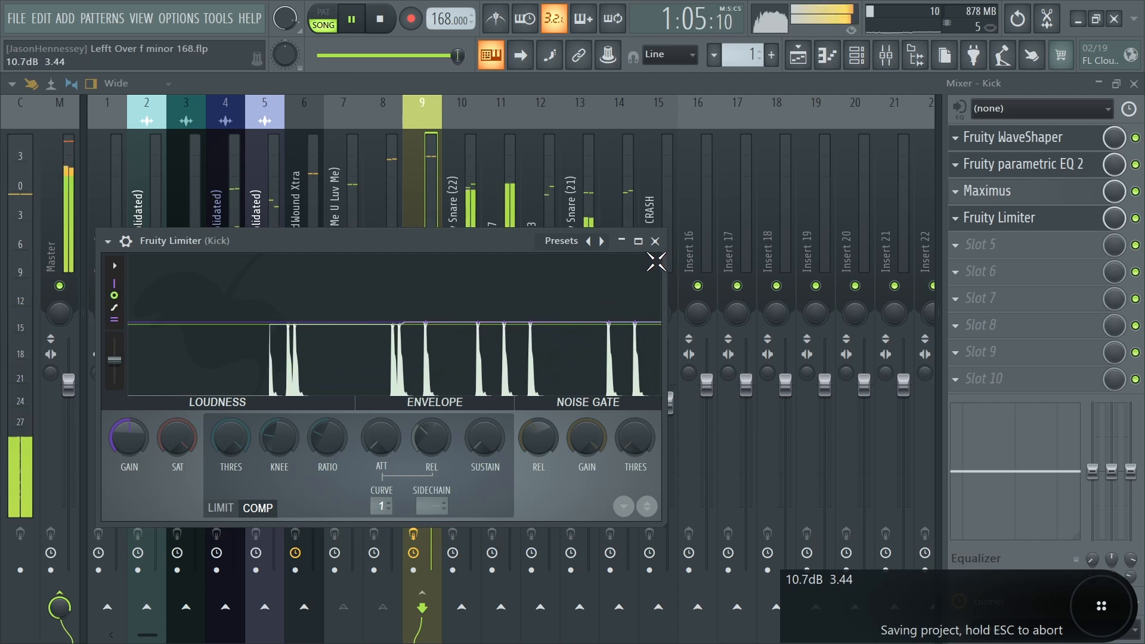
pyautogui.click(655, 241)
pyautogui.moveTo(430, 384); pyautogui.dragTo(431, 386)
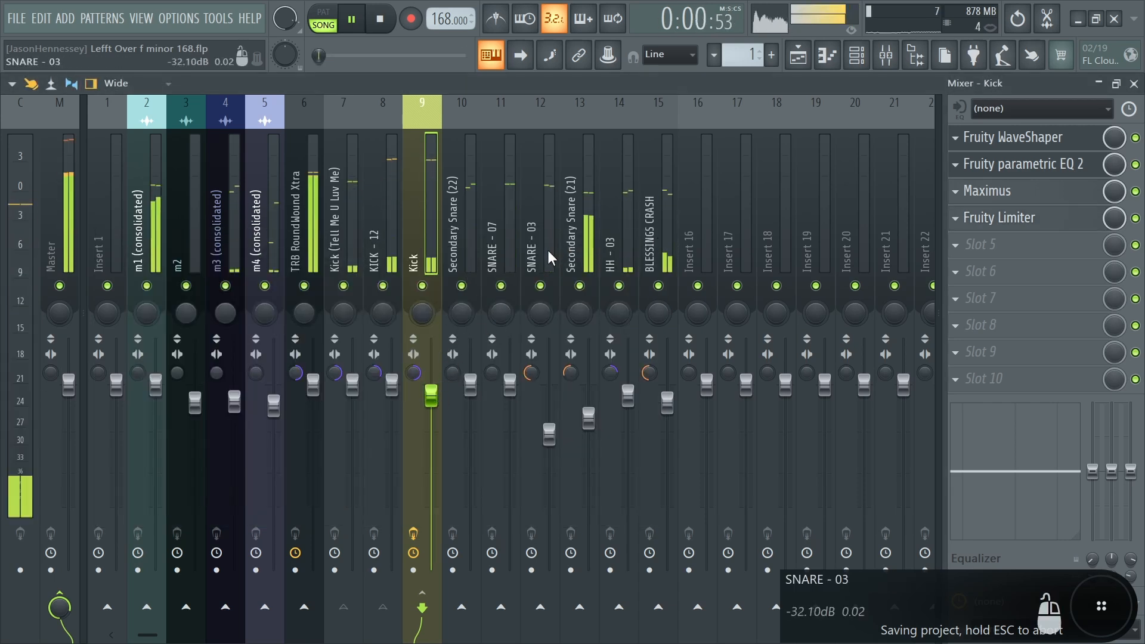
# - Select the SNARE - 03 through BLESSINGS CRASH tracks and move them one insert to the right
pyautogui.moveTo(540, 262); pyautogui.dragTo(664, 248)
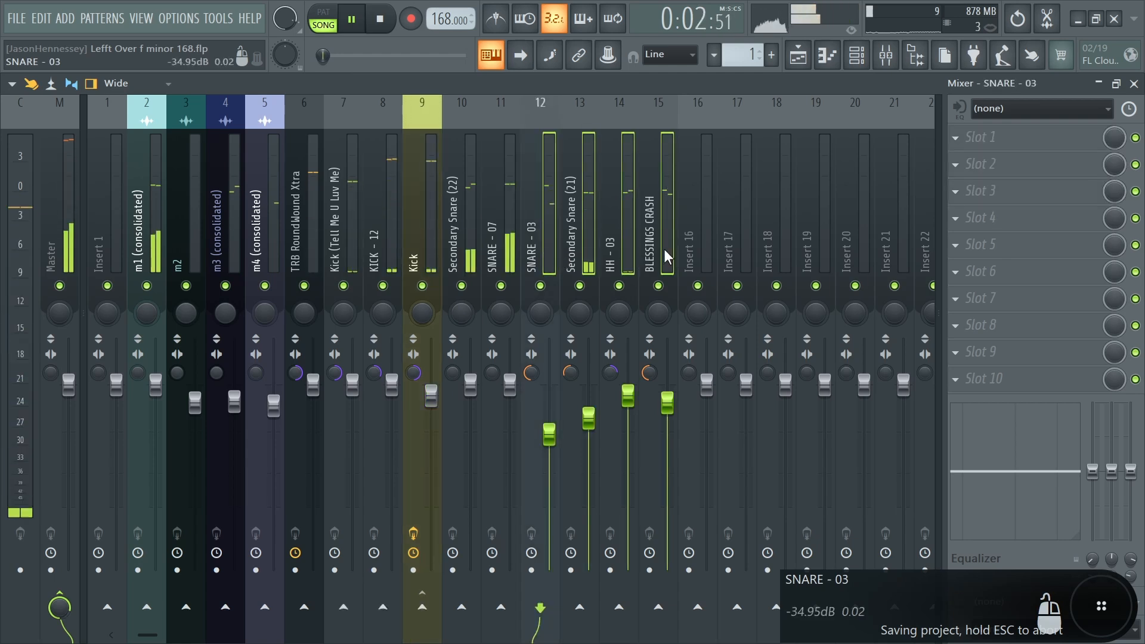
pyautogui.hotkey('alt', 'Right')
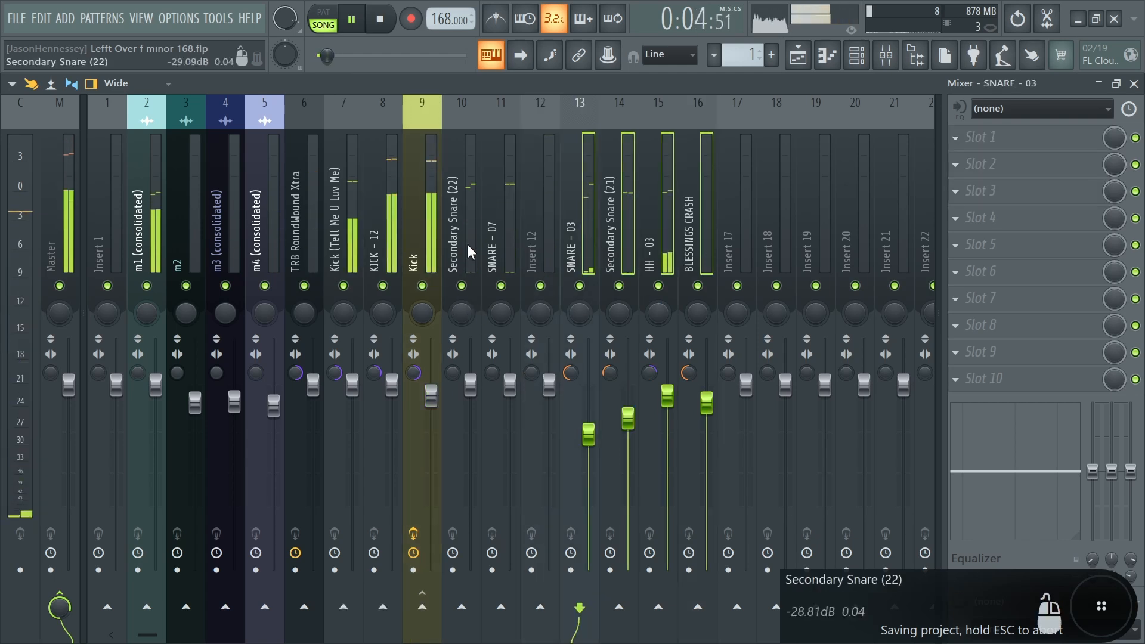
# - Toggle playback while briefly muting and unmuting the Secondary Snare (22) track to audition the snares
pyautogui.click(499, 231)
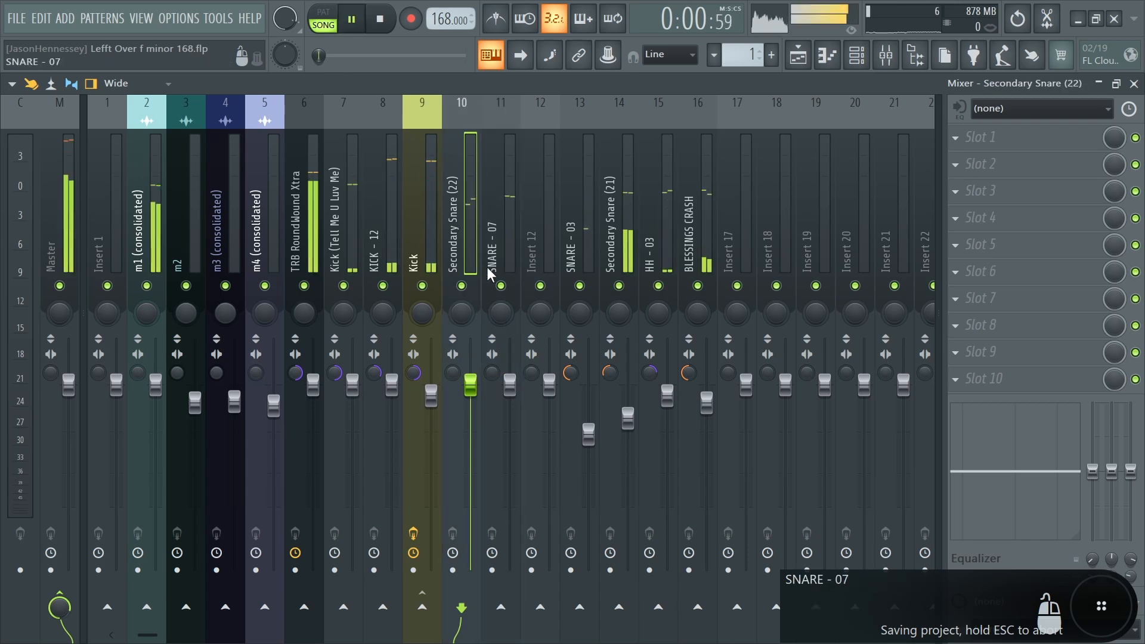
pyautogui.click(502, 286)
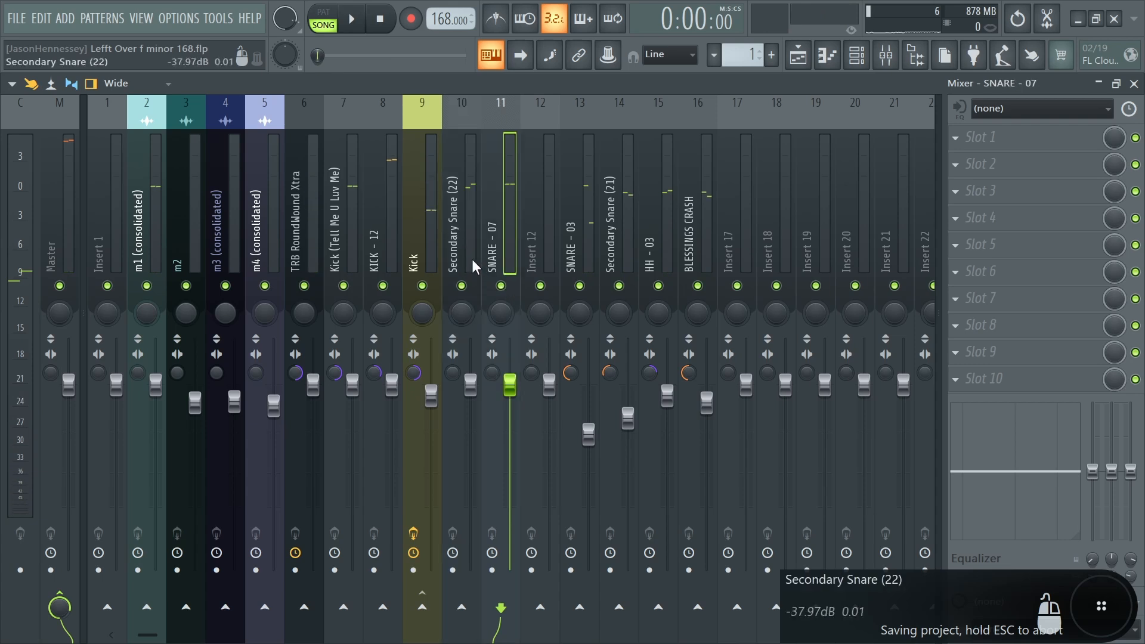
pyautogui.press('space')
pyautogui.click(462, 286)
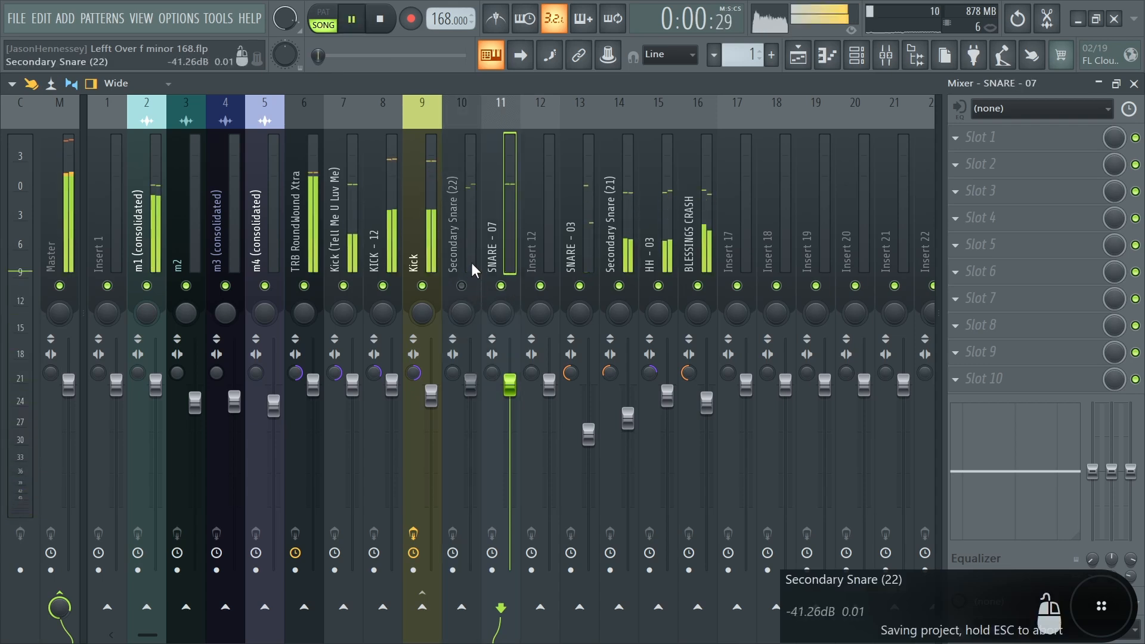
pyautogui.press('space')
pyautogui.click(463, 286)
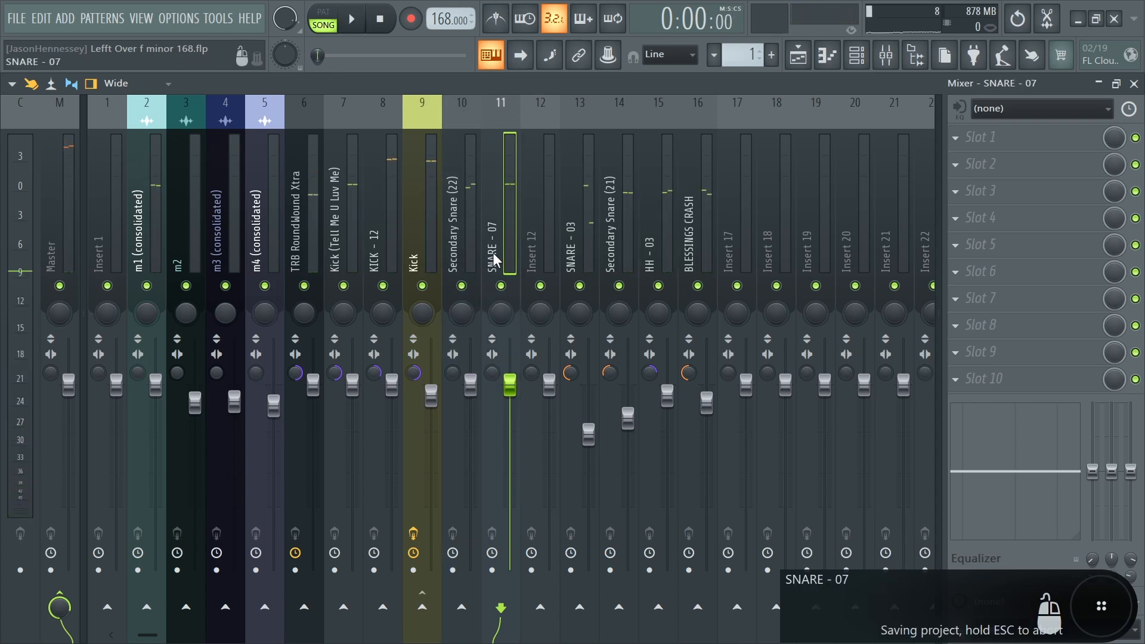
pyautogui.press('space')
pyautogui.press('space')
# - Set Secondary Snare (22) stereo separation to about 89% separated and SNARE - 07 to about 34% merged
pyautogui.click(465, 235)
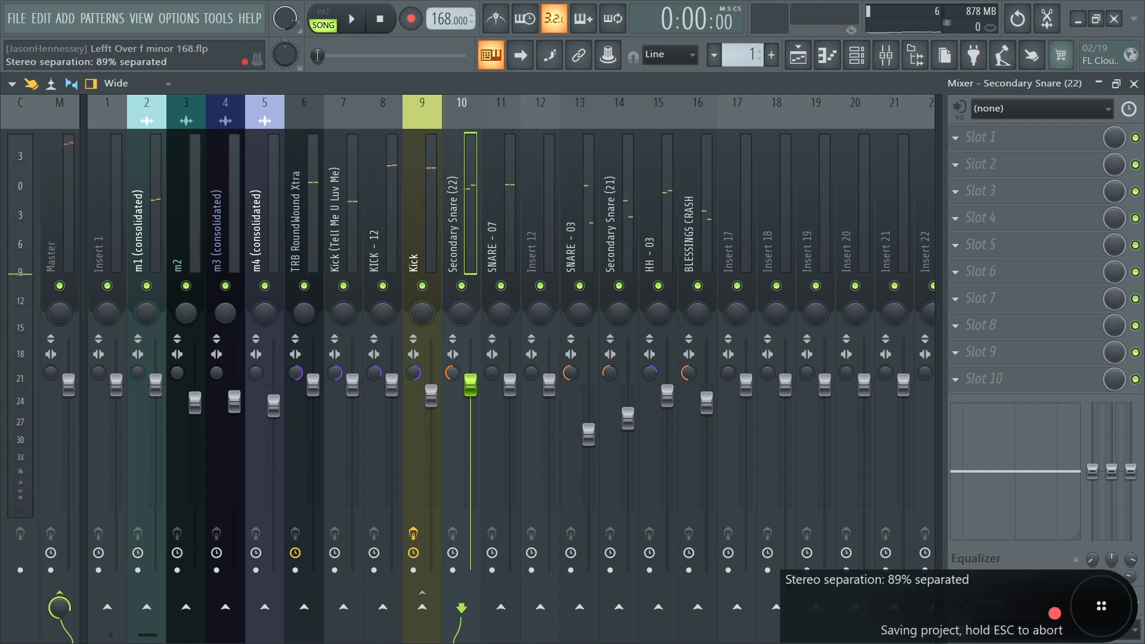
pyautogui.press('space')
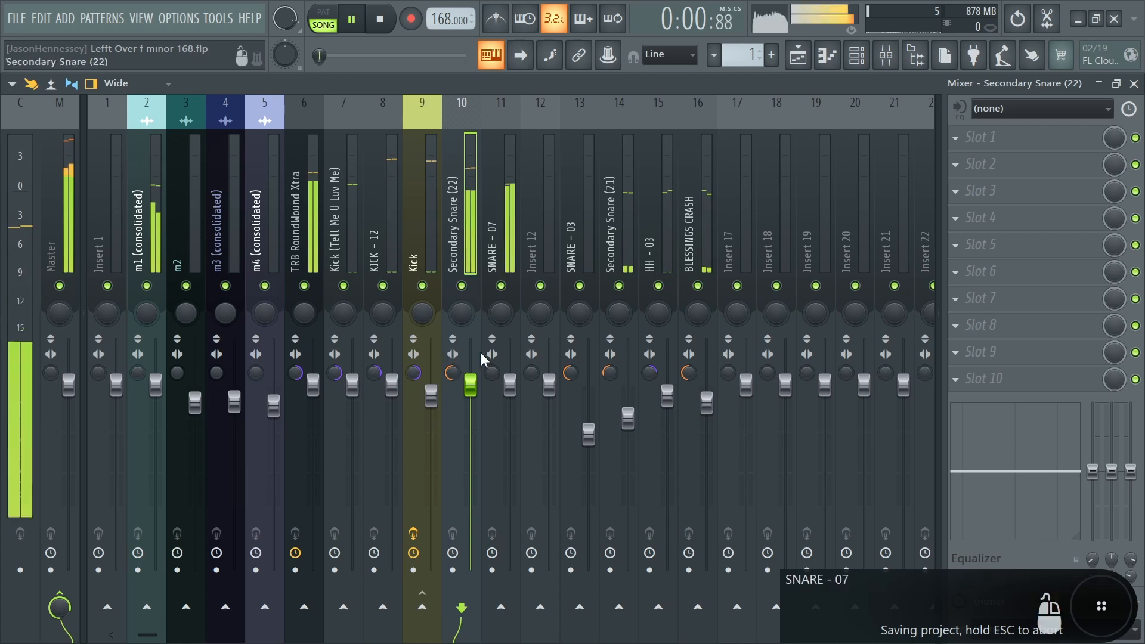
pyautogui.press('space')
pyautogui.moveTo(496, 379); pyautogui.dragTo(496, 367)
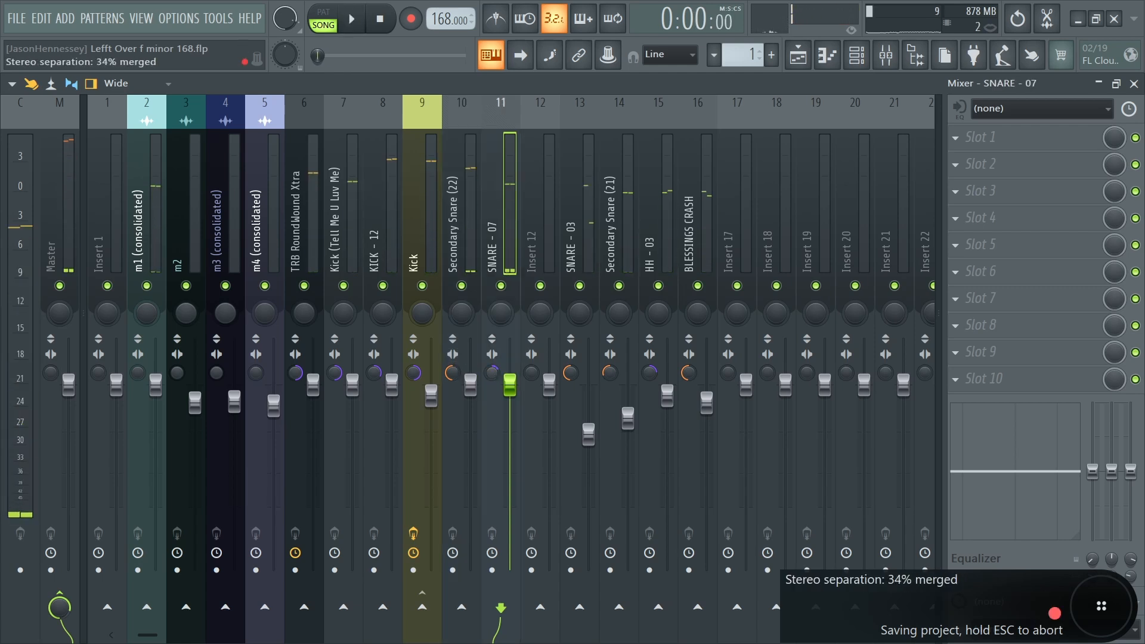
pyautogui.press('space')
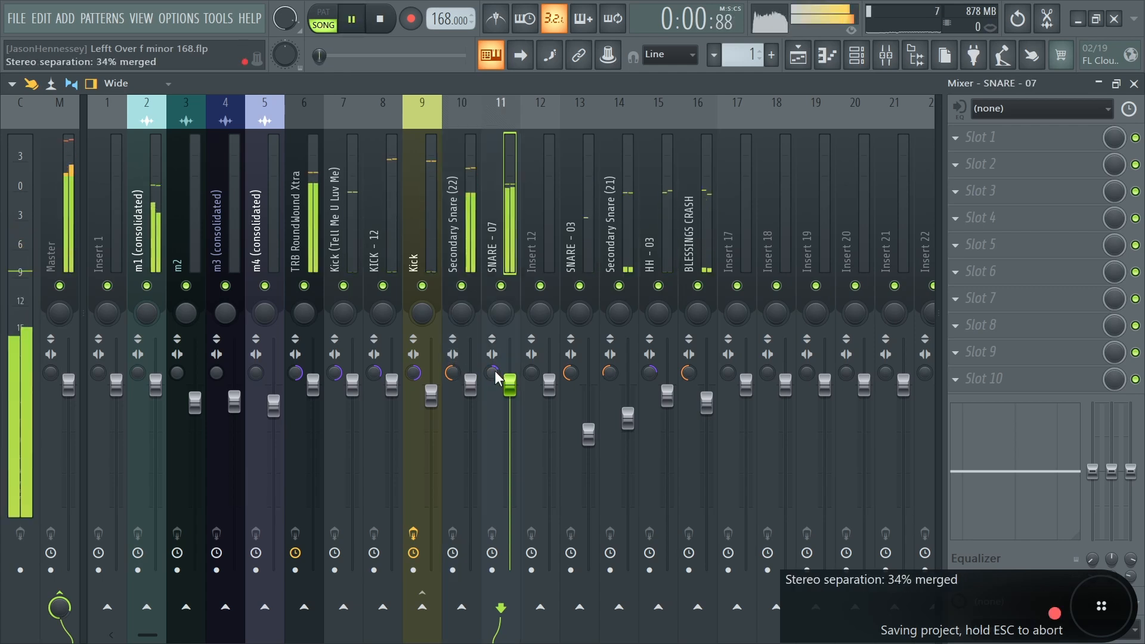
pyautogui.moveTo(494, 370); pyautogui.dragTo(495, 367)
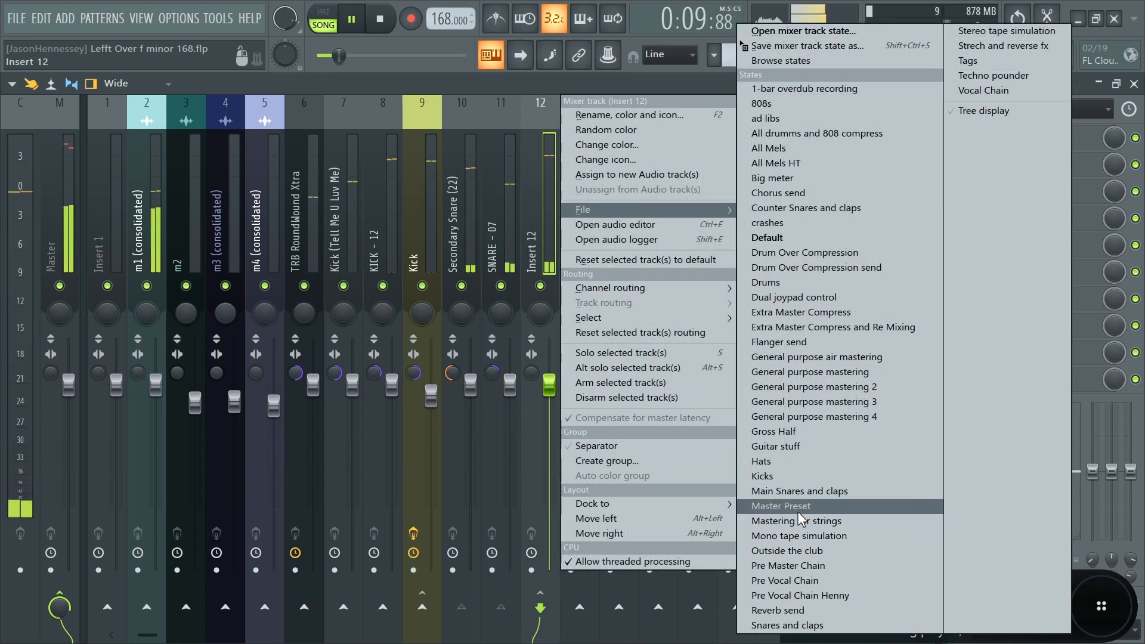
# - Load the Main Snares and claps mixer state onto empty insert 12 and adjust its stereo separation
pyautogui.click(803, 490)
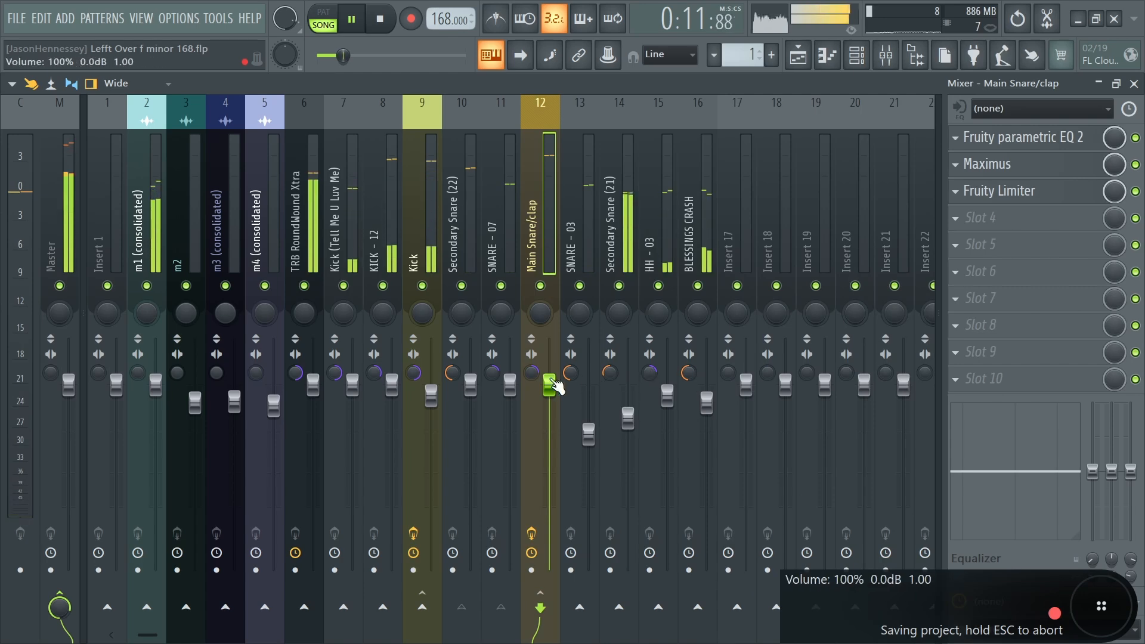
pyautogui.moveTo(532, 373); pyautogui.dragTo(532, 390)
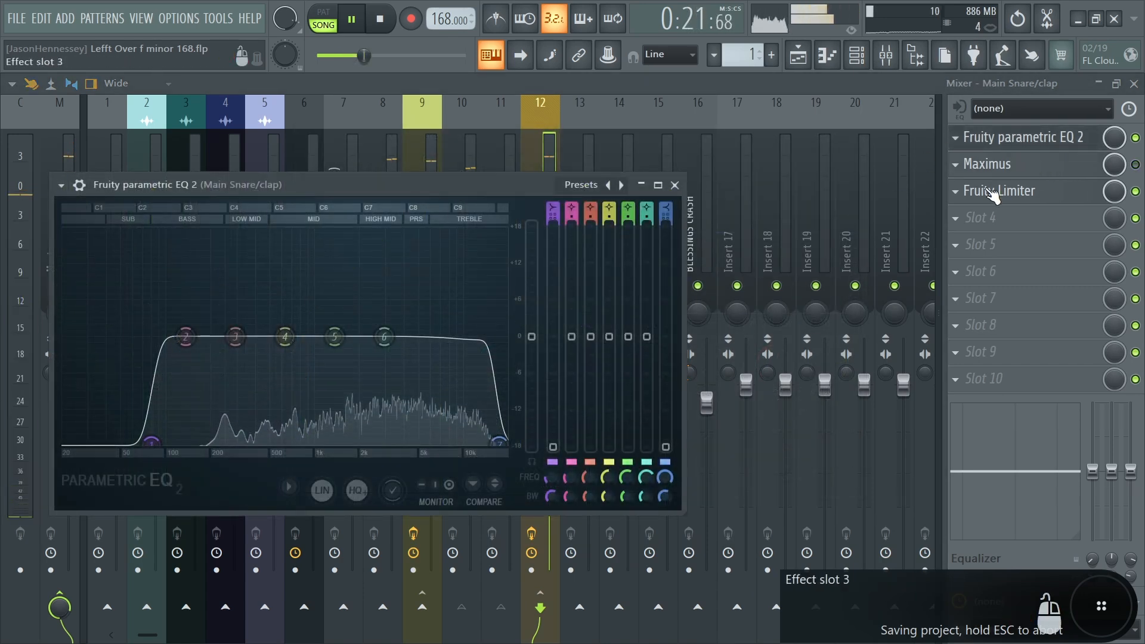
# - Open the Main Snare/clap track's Fruity Limiter and adjust its gain slightly
pyautogui.click(1046, 191)
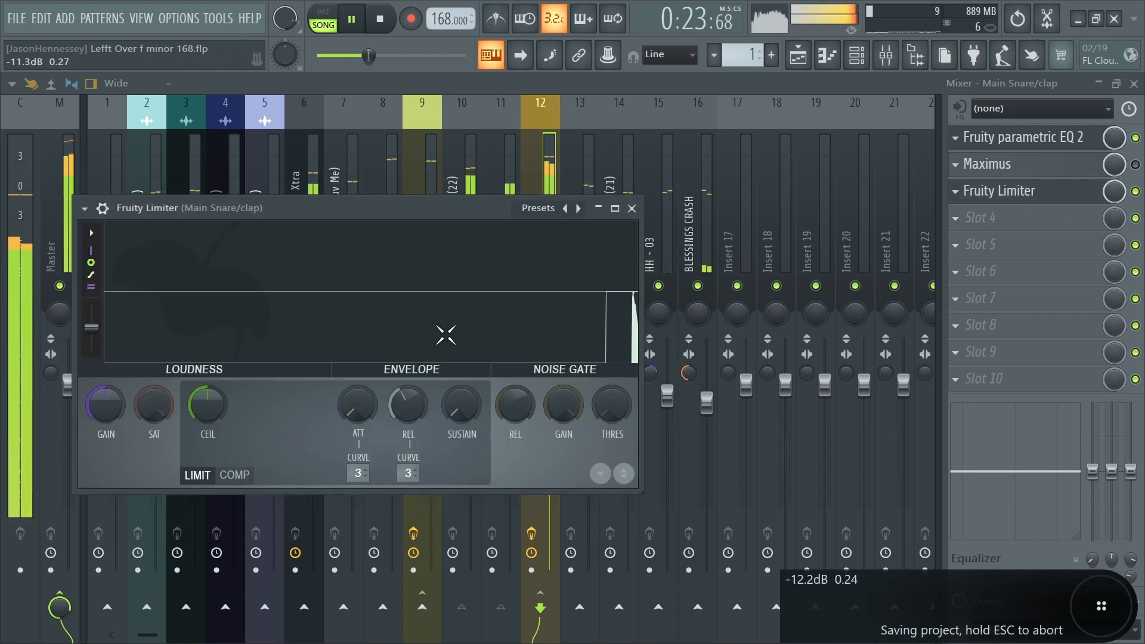
pyautogui.moveTo(119, 412); pyautogui.dragTo(124, 406)
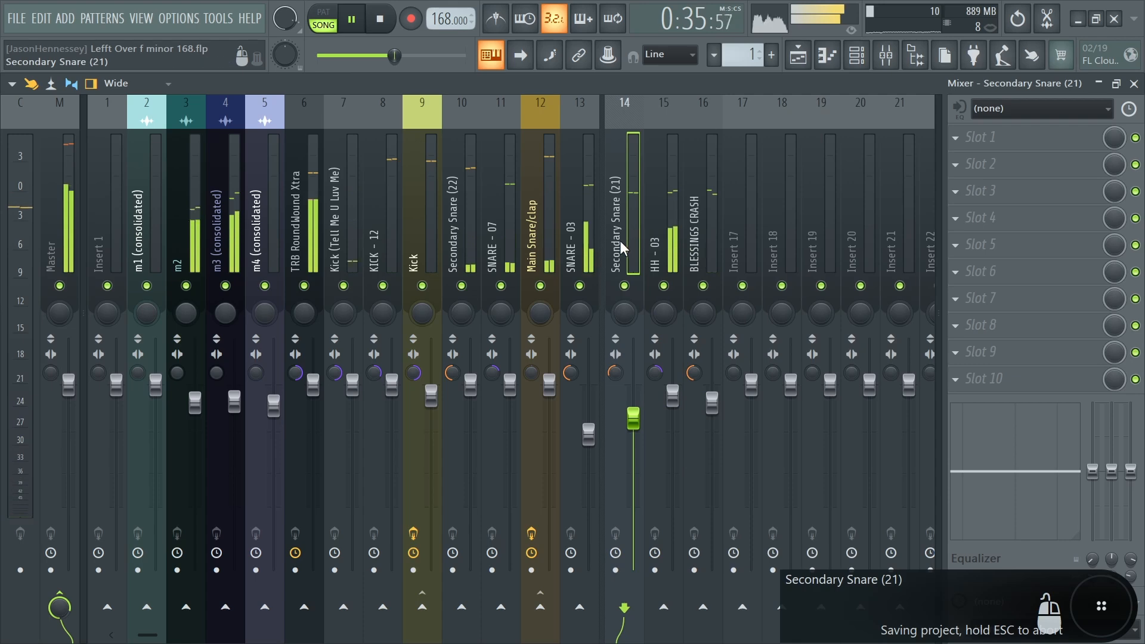
# - Select the Secondary Snare (21), HH - 03 and BLESSINGS CRASH tracks and route them to insert 17
pyautogui.keyDown('ctrl'); pyautogui.click(664, 238); pyautogui.keyUp('ctrl')
pyautogui.keyDown('ctrl'); pyautogui.click(703, 245); pyautogui.keyUp('ctrl')
pyautogui.click(742, 608)
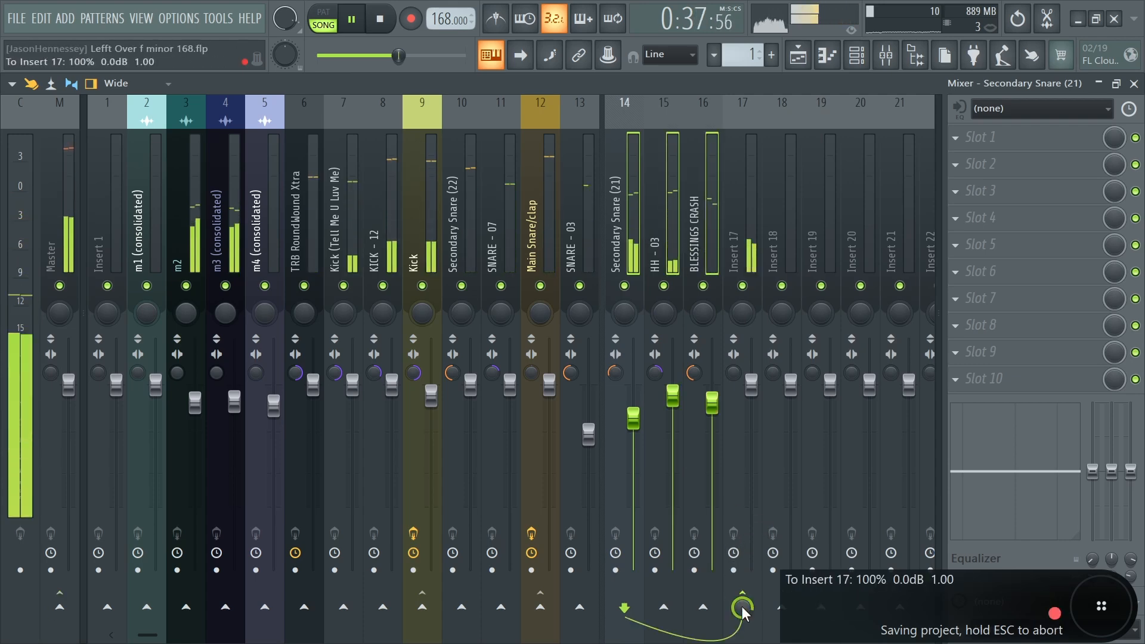
# - Load the Hats mixer state onto insert 17 and raise its fader slightly
pyautogui.rightClick(742, 191)
pyautogui.moveTo(794, 209)
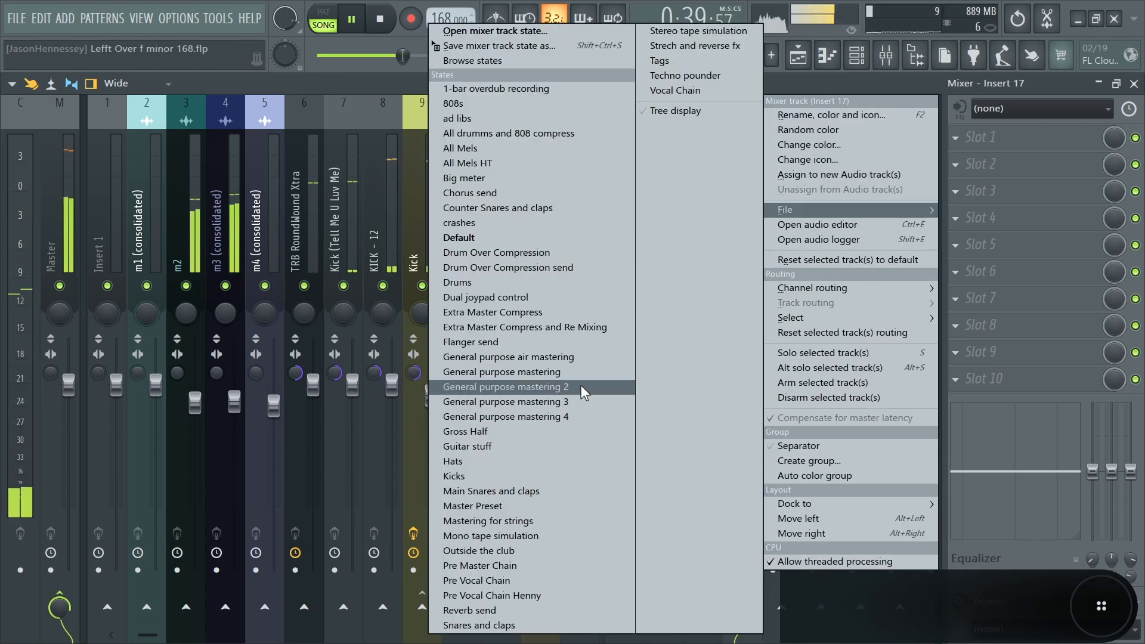
pyautogui.click(488, 460)
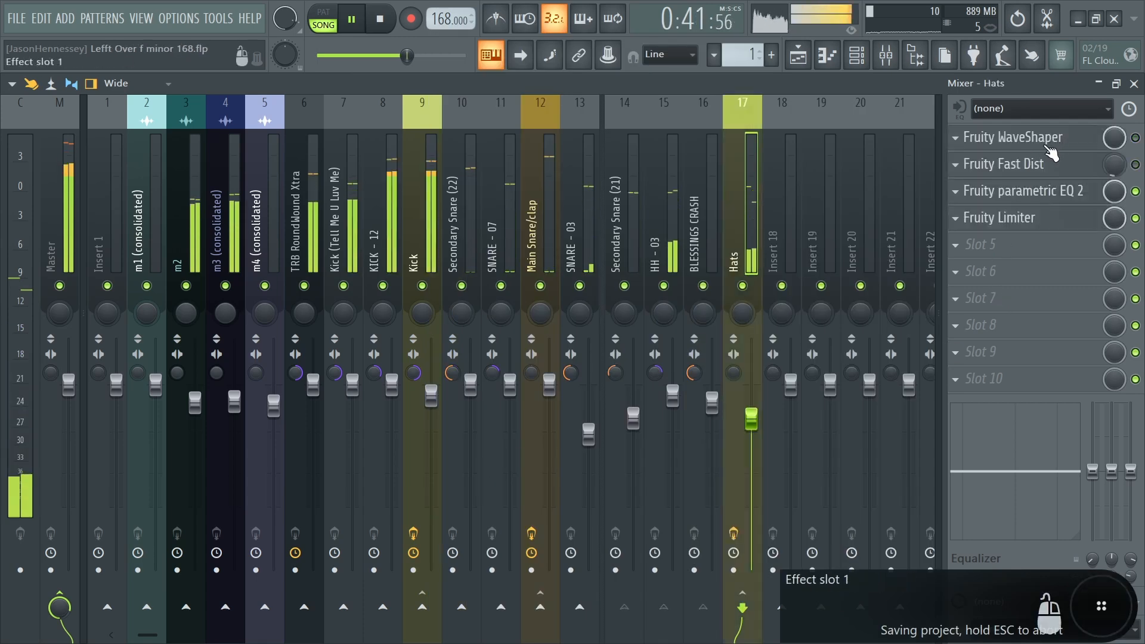
pyautogui.moveTo(750, 426); pyautogui.dragTo(750, 414)
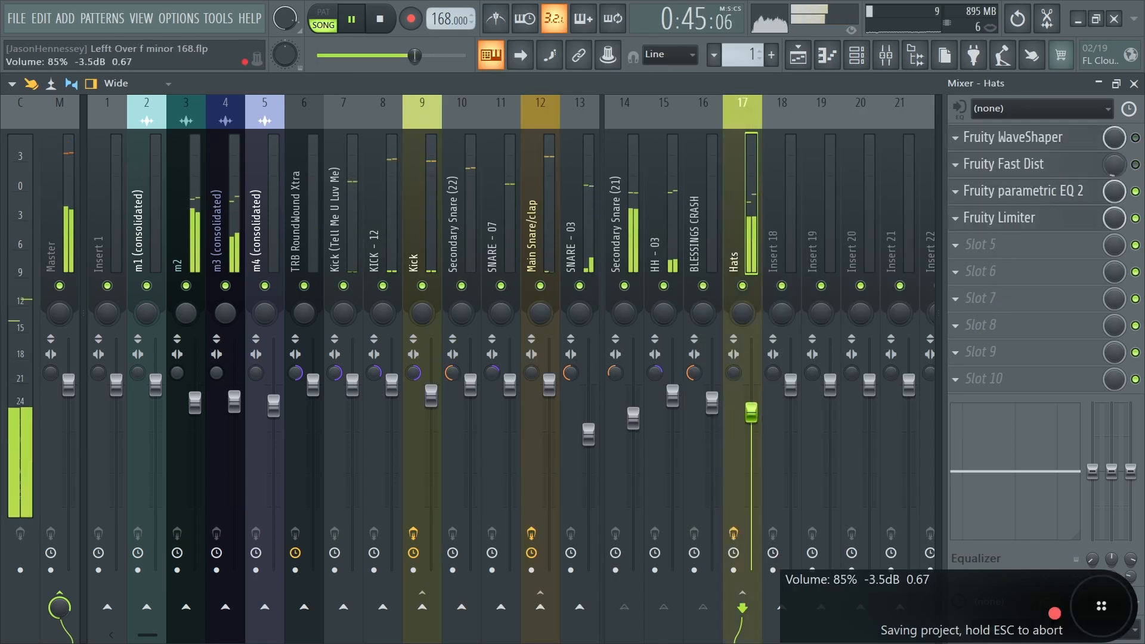
# - Open the Hats track's Fruity Limiter, raise its gain slightly, and close it
pyautogui.click(1010, 217)
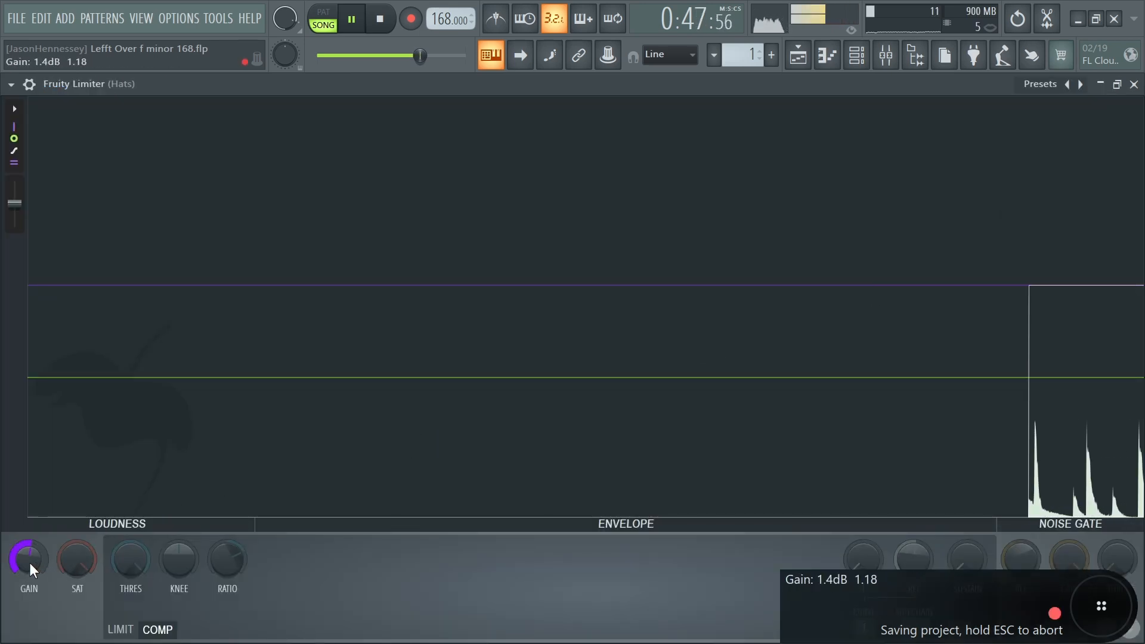
pyautogui.moveTo(30, 563); pyautogui.dragTo(30, 558)
pyautogui.click(1133, 84)
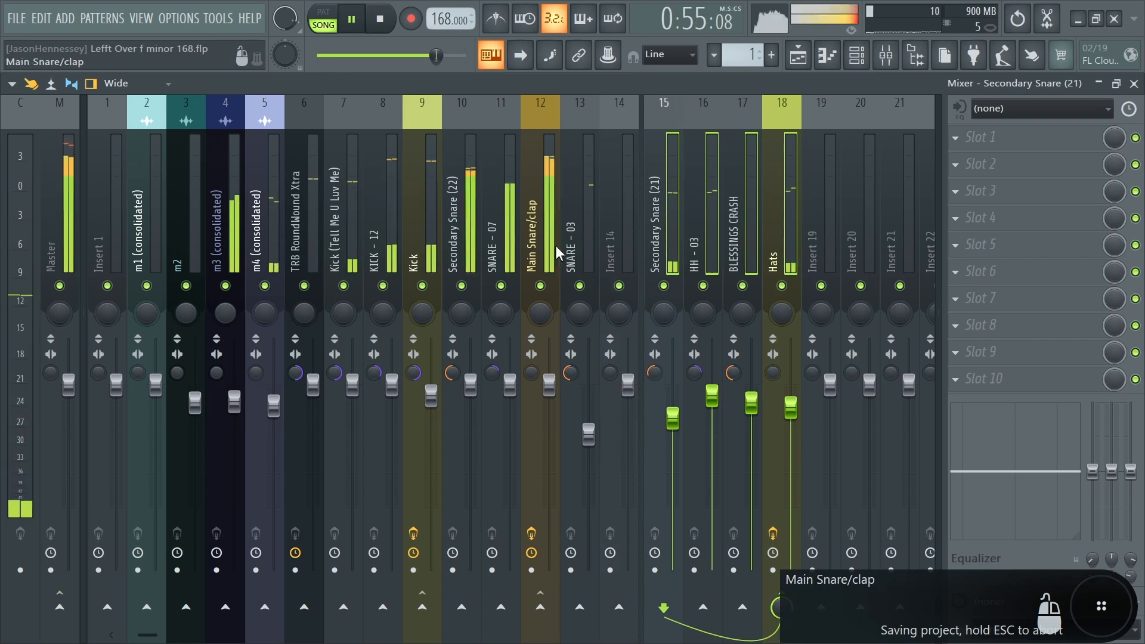
# - Select the Main Snare/clap and SNARE - 03 tracks and route them to insert 14
pyautogui.click(535, 248)
pyautogui.keyDown('ctrl'); pyautogui.keyDown('shift'); pyautogui.click(571, 236); pyautogui.keyUp('shift'); pyautogui.keyUp('ctrl')
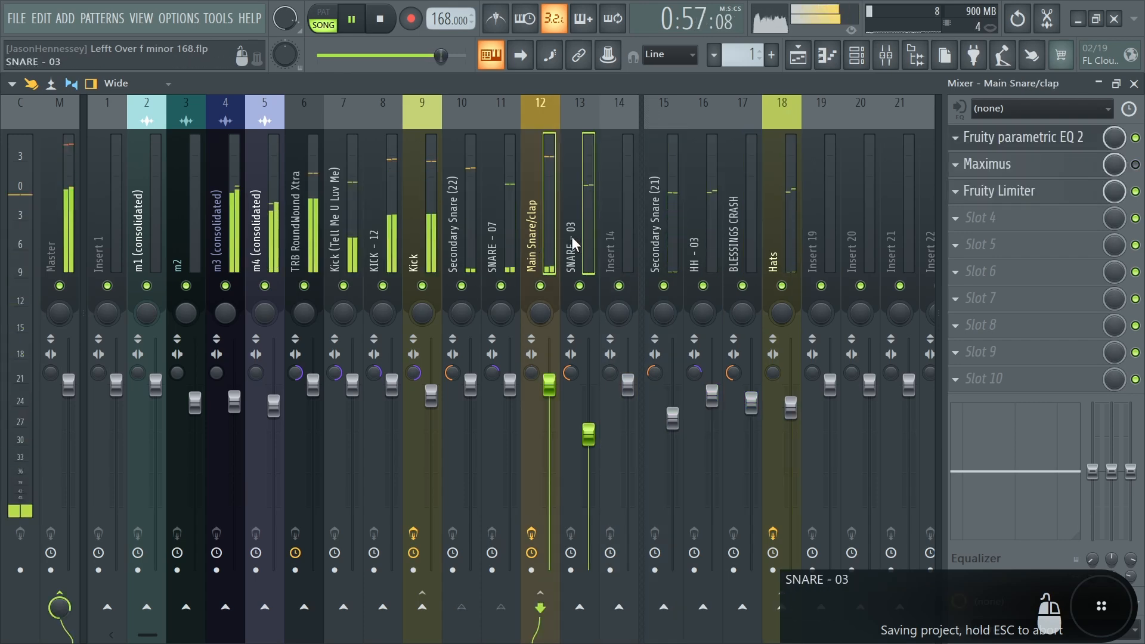
pyautogui.click(619, 607)
# - Load the Snares and claps mixer state onto insert 14
pyautogui.rightClick(627, 241)
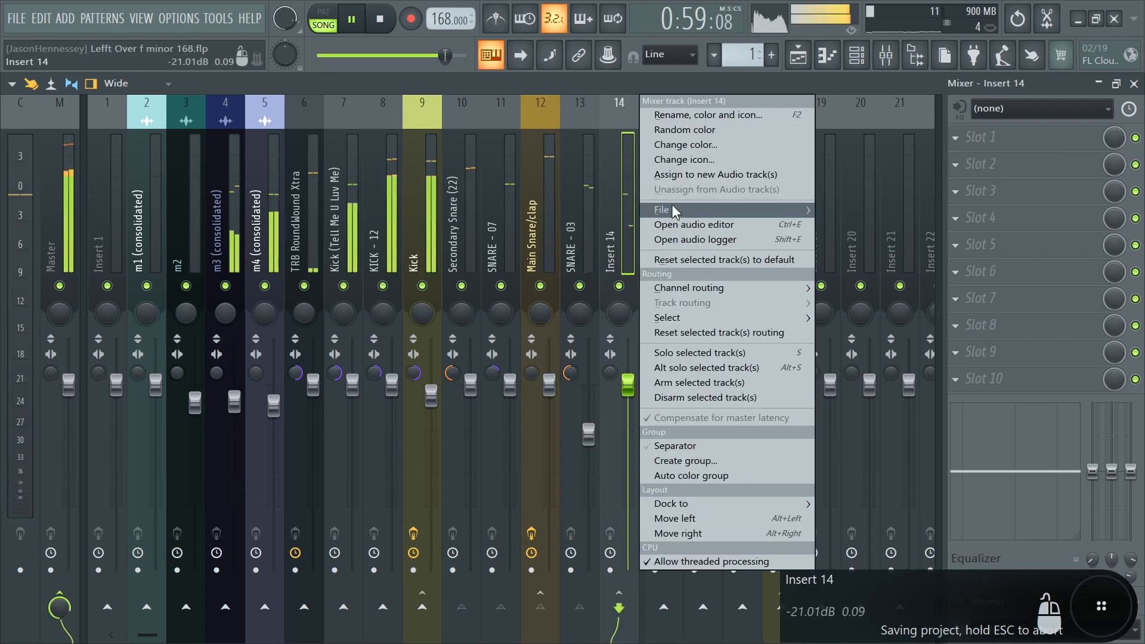
pyautogui.moveTo(677, 205)
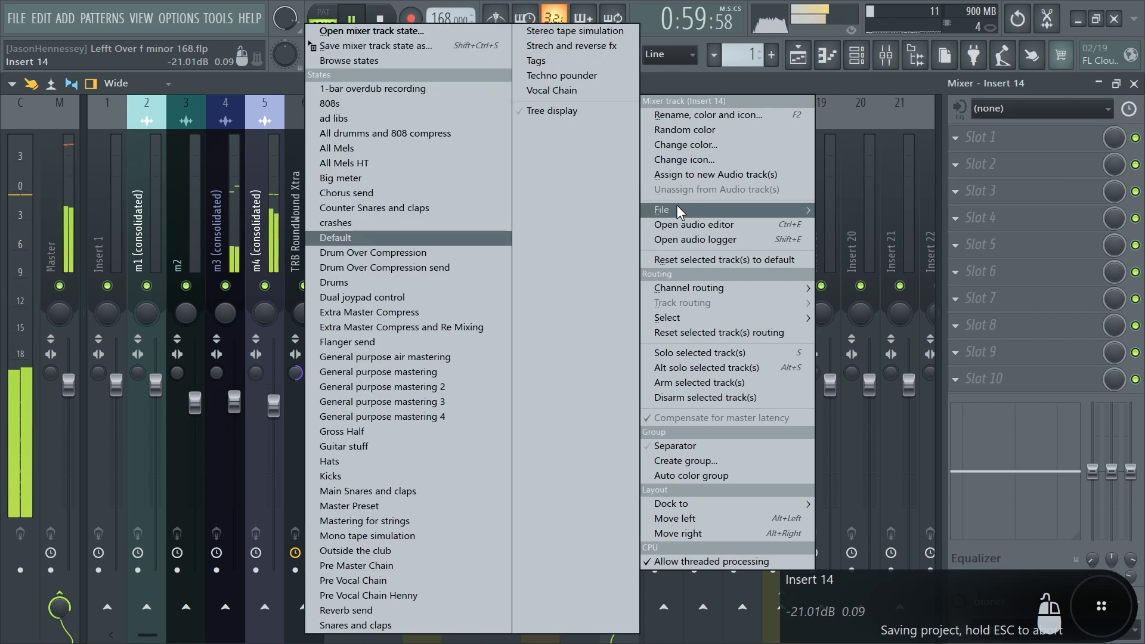
pyautogui.click(358, 624)
# - Inspect the Claps and snares track's parametric EQ, Patcher and the Patcher's Fruity Limiter settings
pyautogui.click(1026, 143)
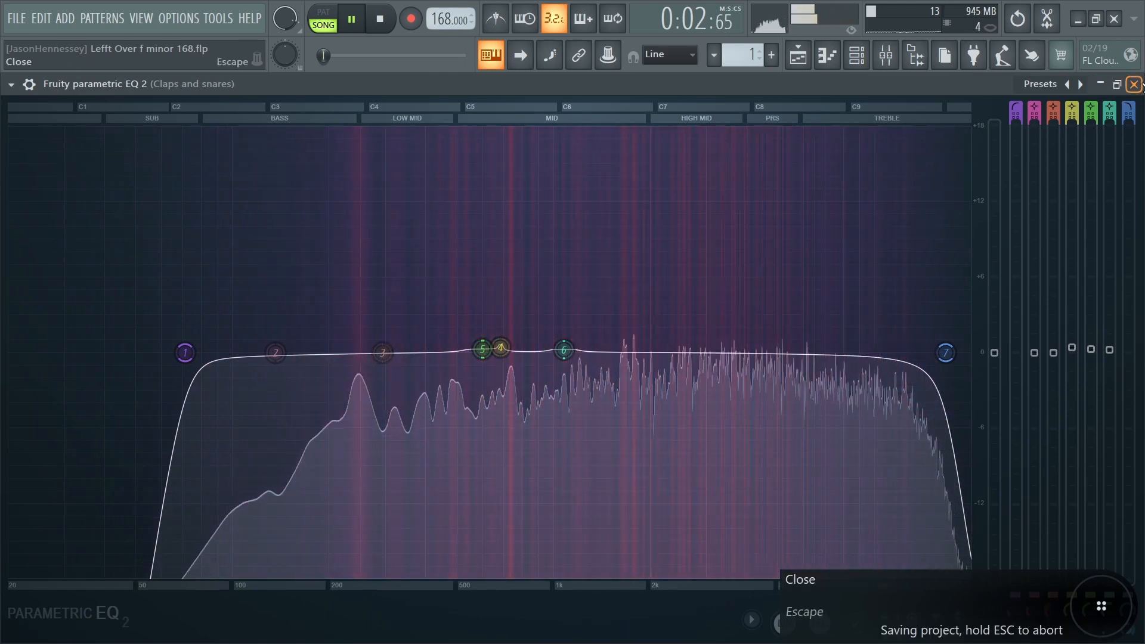
pyautogui.click(1134, 84)
pyautogui.click(984, 245)
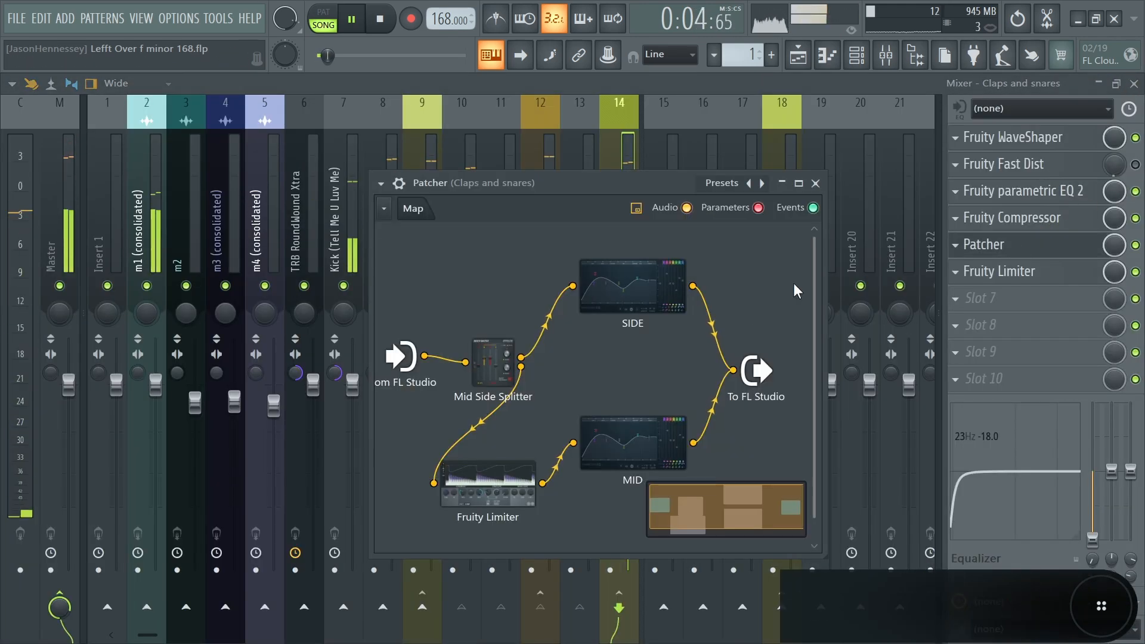
pyautogui.click(484, 474)
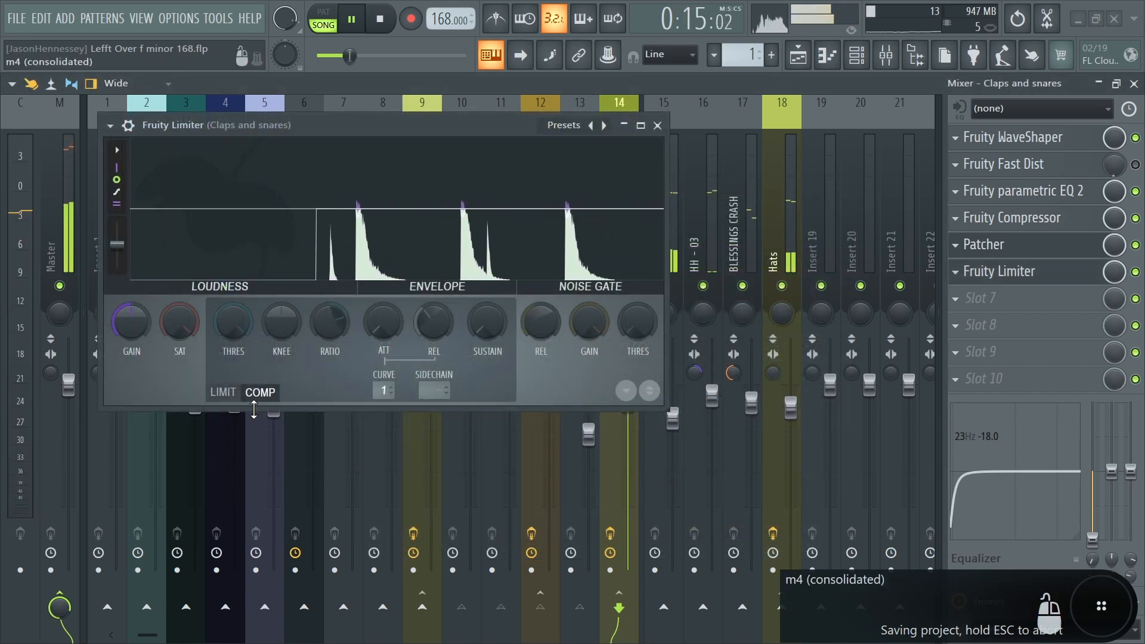
pyautogui.click(223, 391)
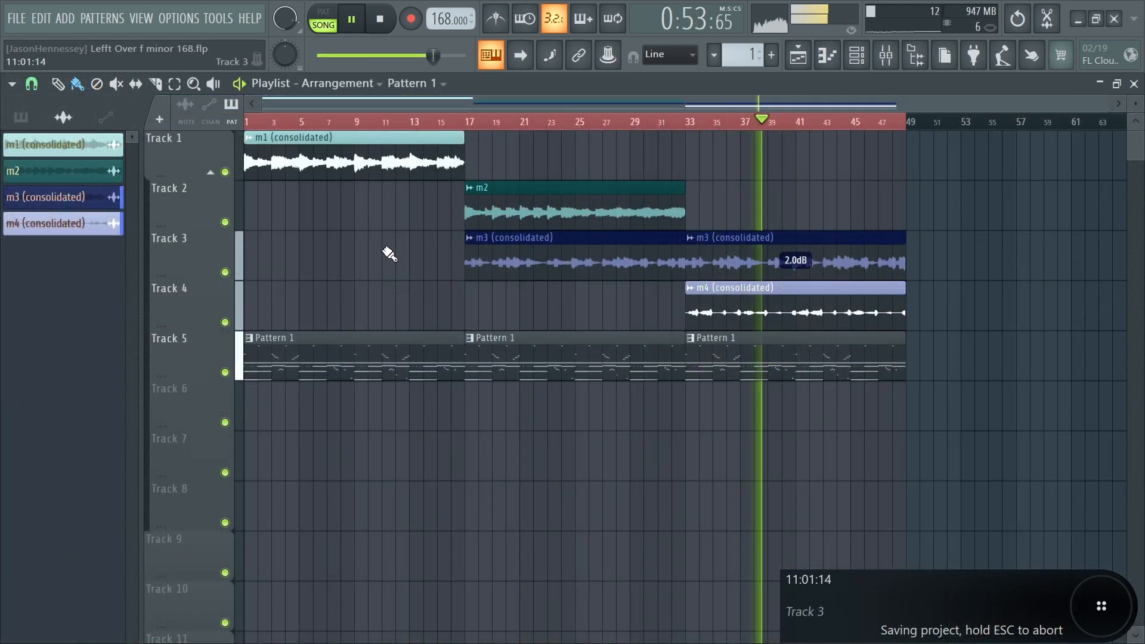
pyautogui.press('space')
pyautogui.click(16, 18)
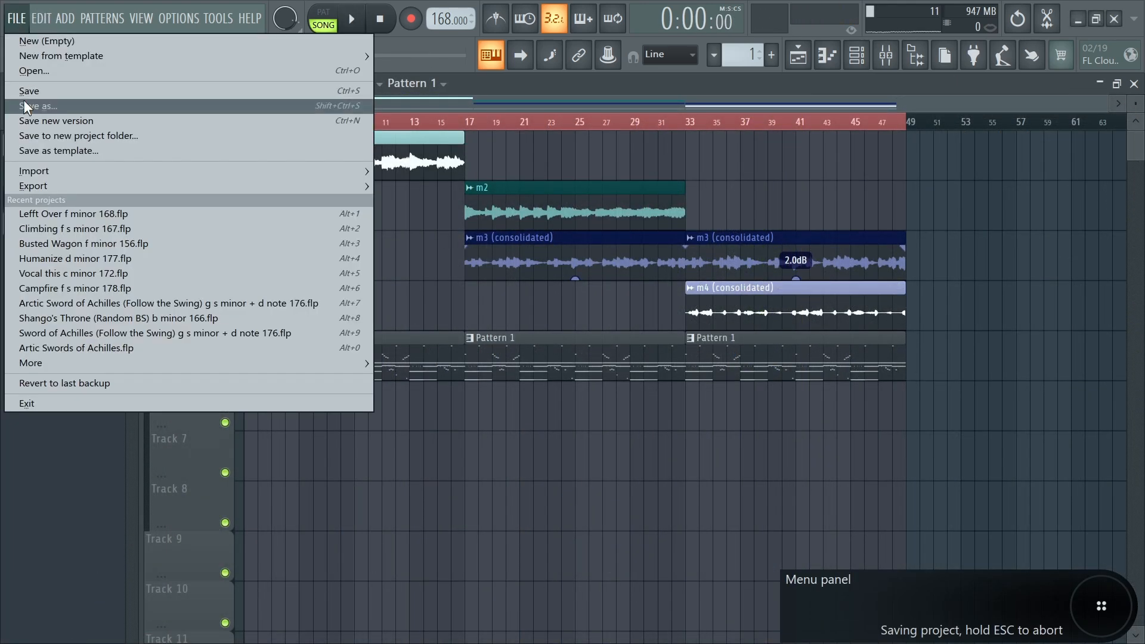
pyautogui.click(23, 99)
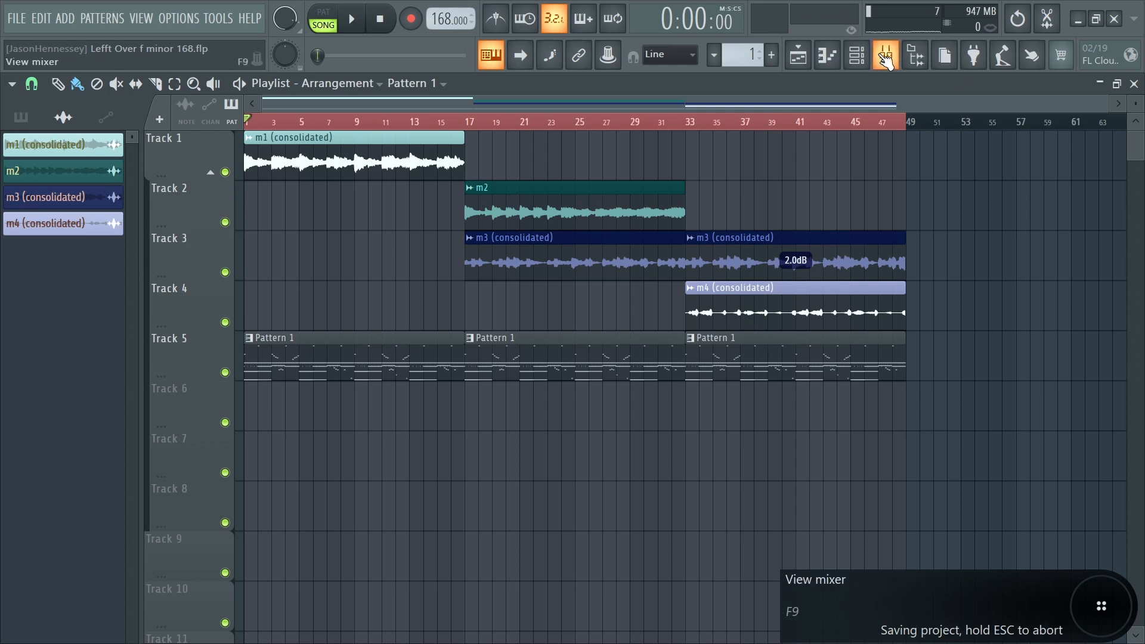
# - Open the mixer, select inserts 6 through 18 and shift them one slot to the right
pyautogui.click(886, 56)
pyautogui.moveTo(299, 261); pyautogui.dragTo(770, 235)
pyautogui.moveTo(299, 256); pyautogui.dragTo(721, 244)
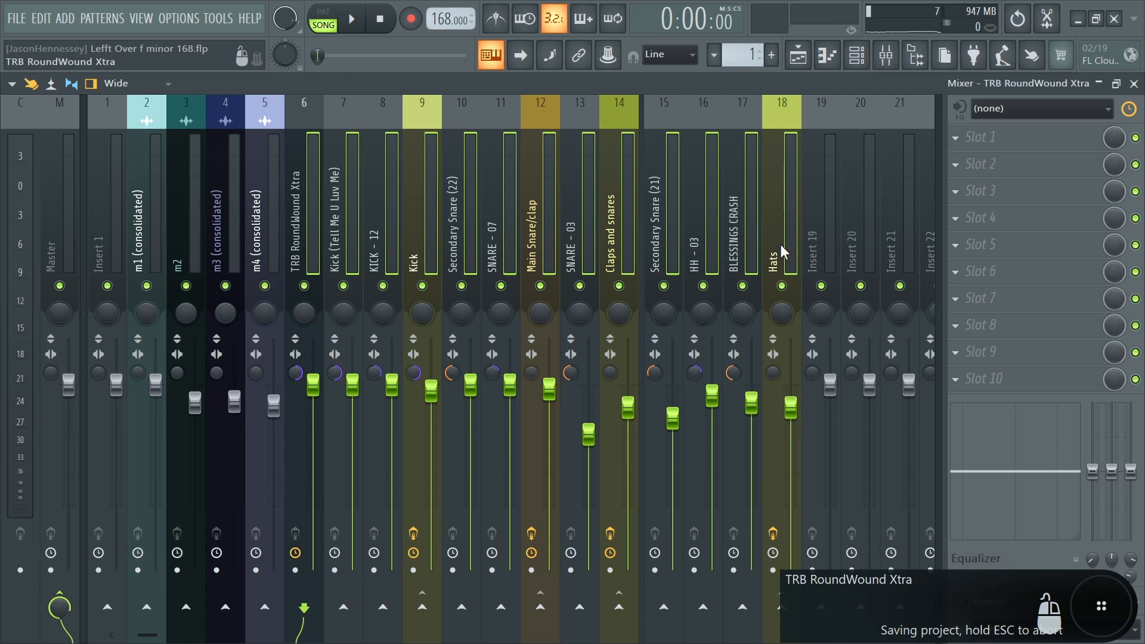
pyautogui.hotkey('alt', 'Right')
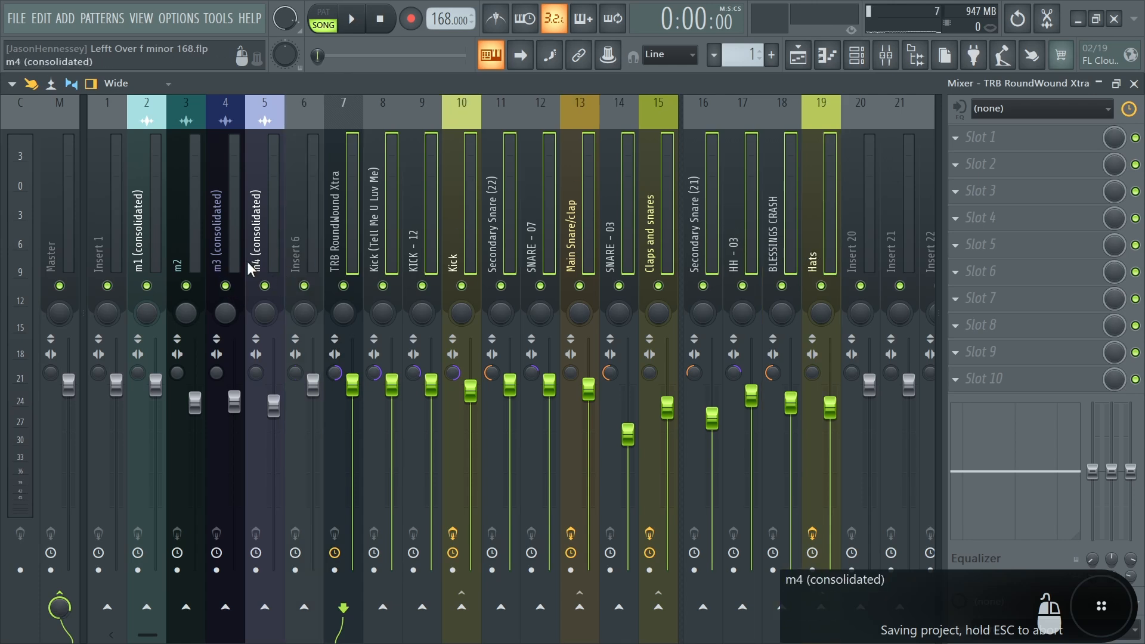
# - Select the m1 to m4 (consolidated) tracks and shift them one slot to the left
pyautogui.moveTo(259, 252); pyautogui.dragTo(153, 252)
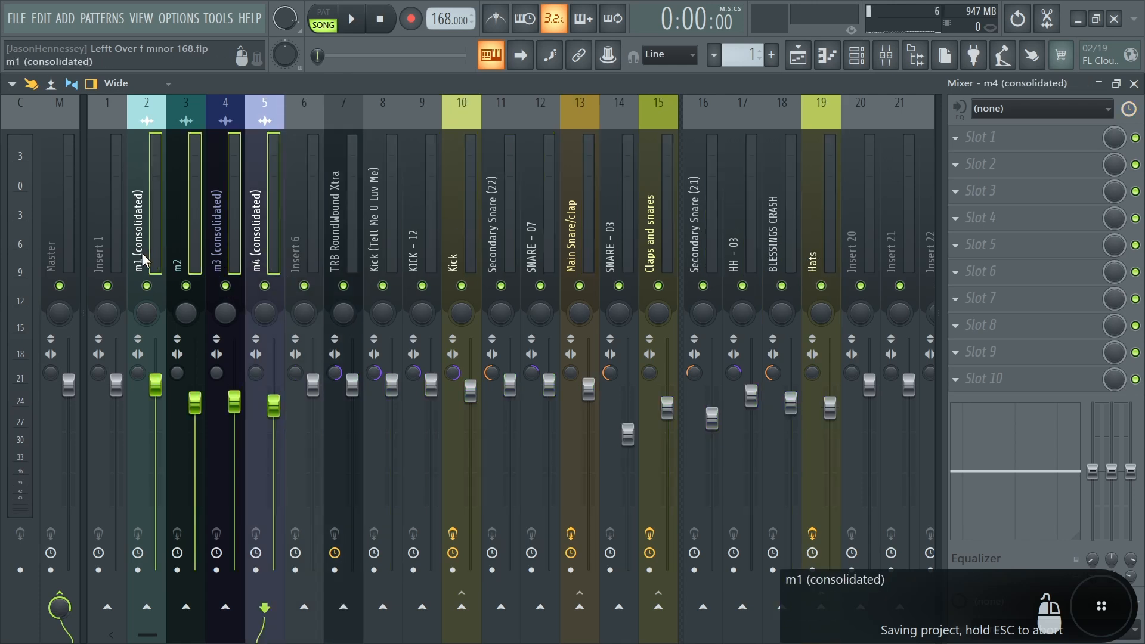
pyautogui.hotkey('alt', 'Left')
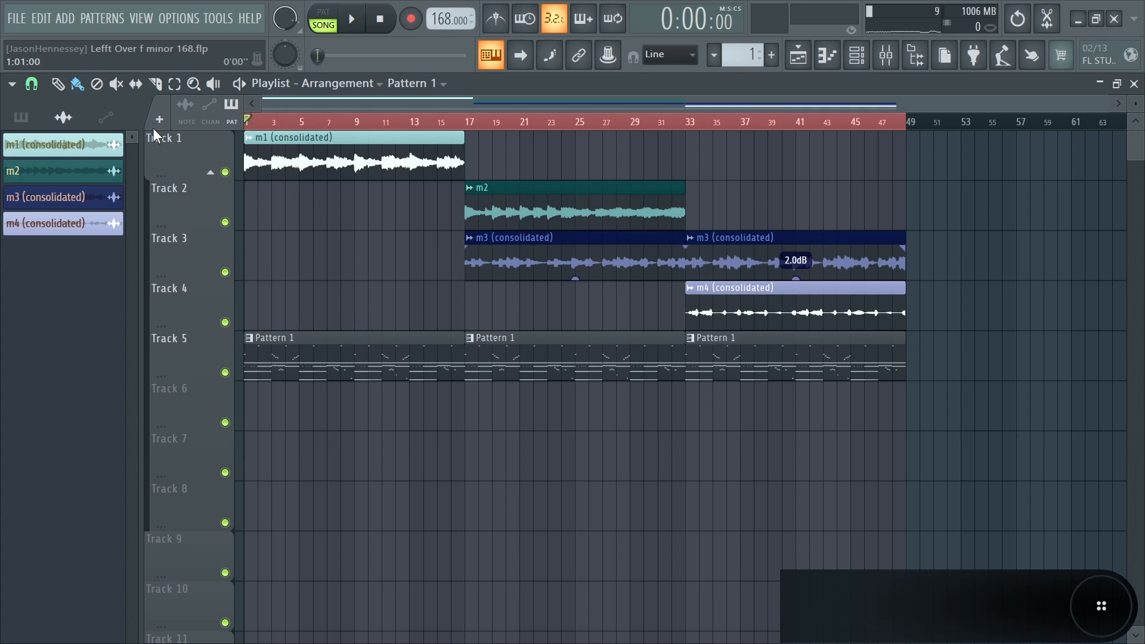
# - Play back the arrangement and save the project
pyautogui.press('space')
pyautogui.click(17, 18)
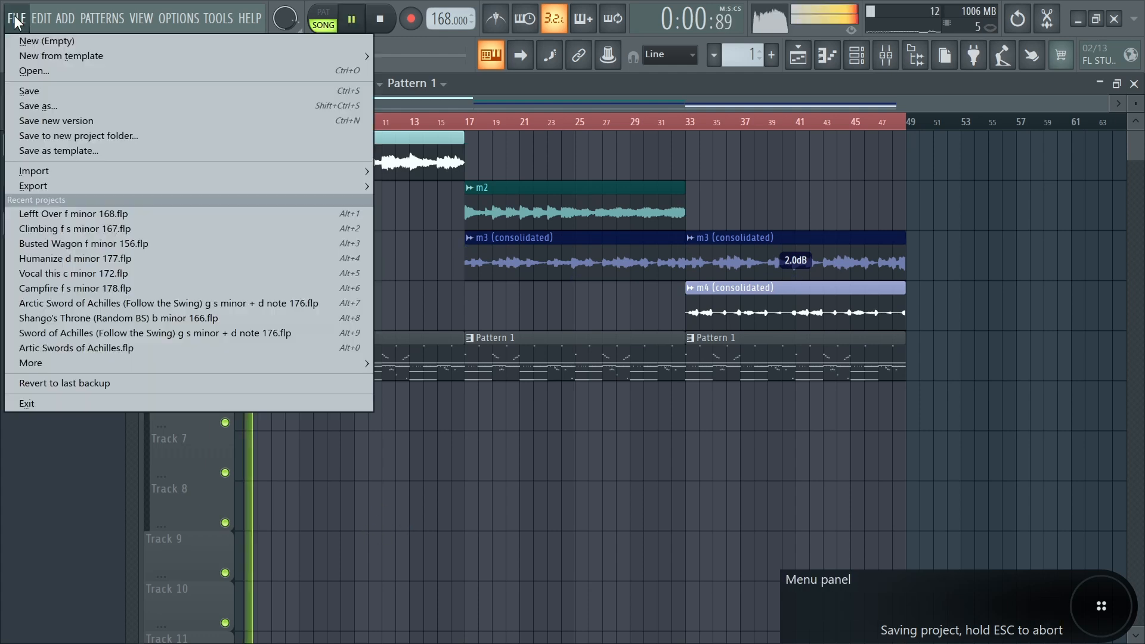
pyautogui.click(33, 90)
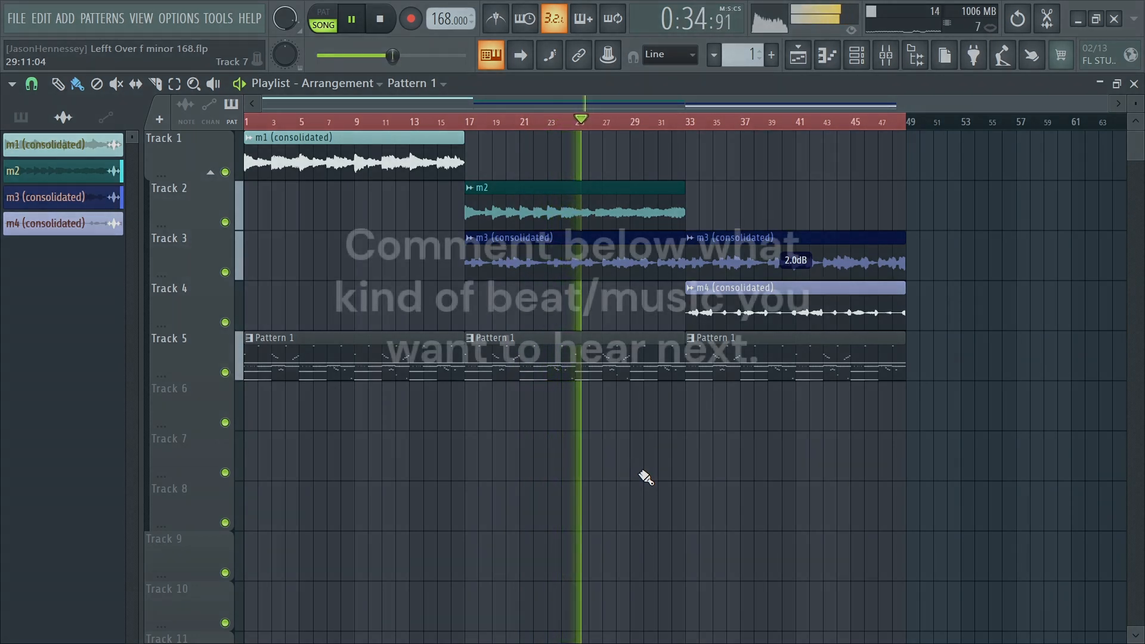
pyautogui.hotkey('ctrl', 's')
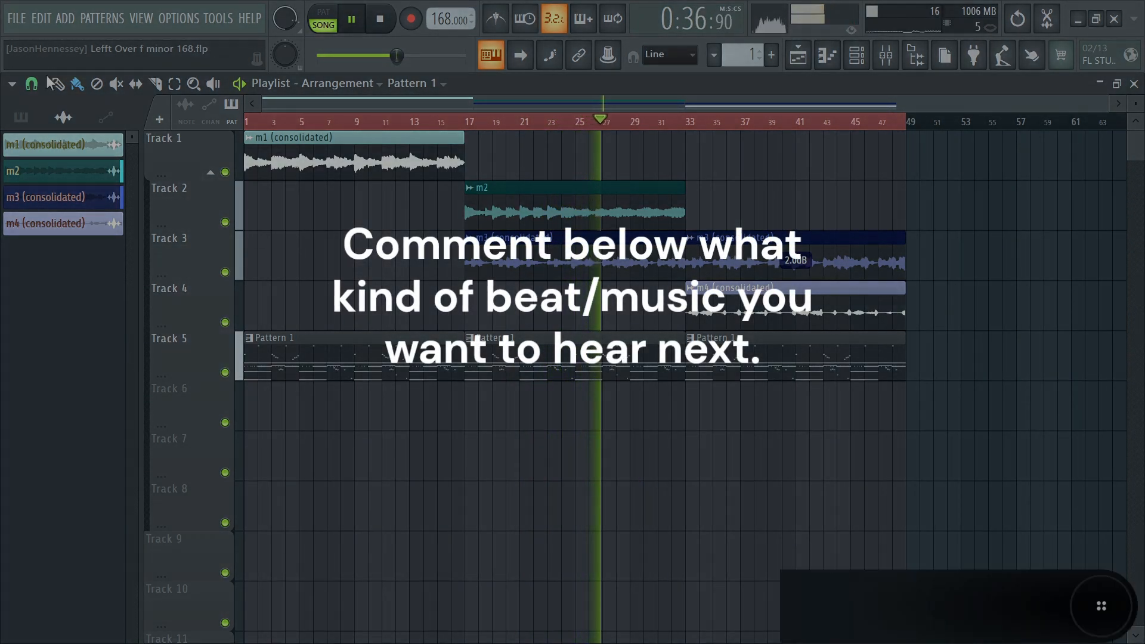
pyautogui.click(16, 24)
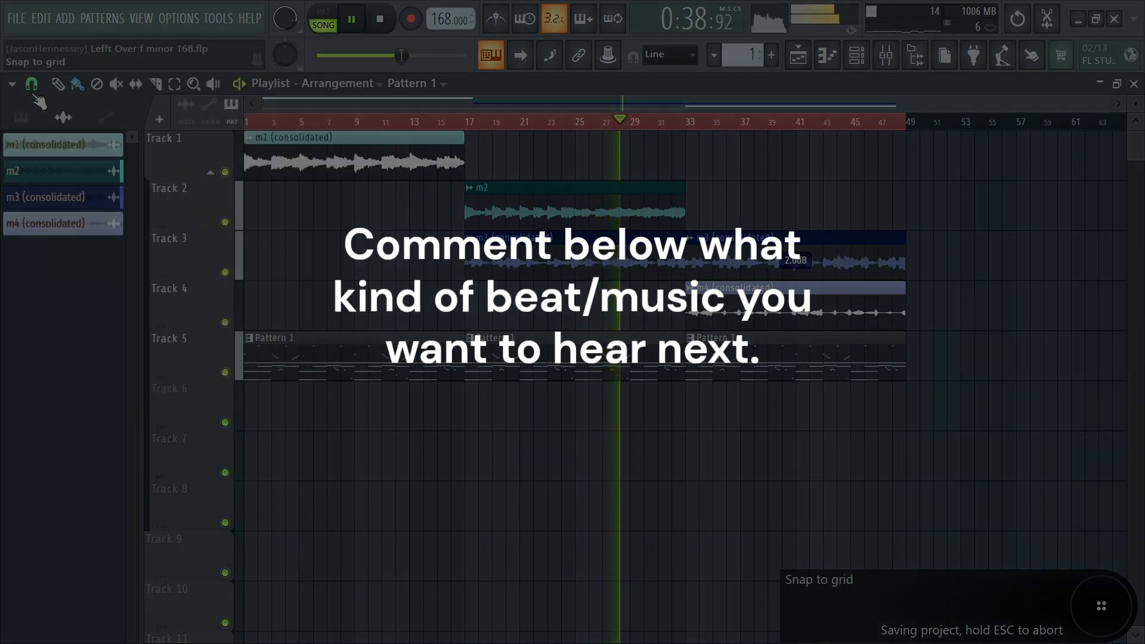